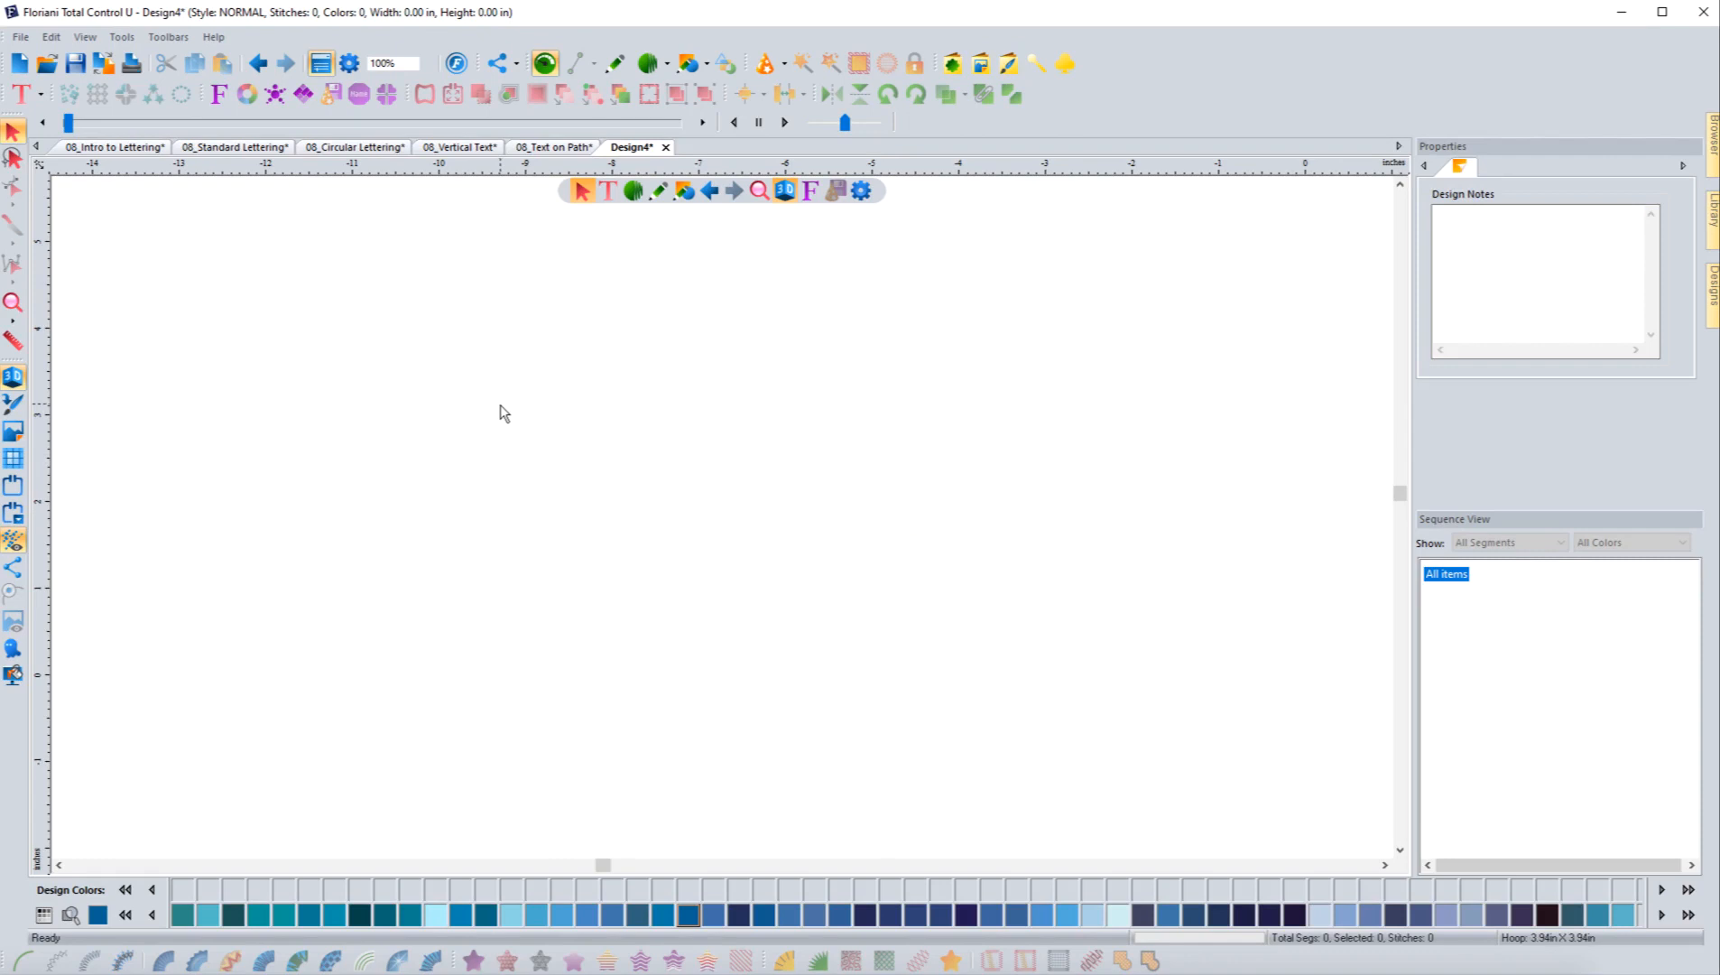
Place a monogram with the default ABC letters in the empty design using the Monogram tool, and leave it deselected
{"action": "left_click", "coordinate": [28, 96]}
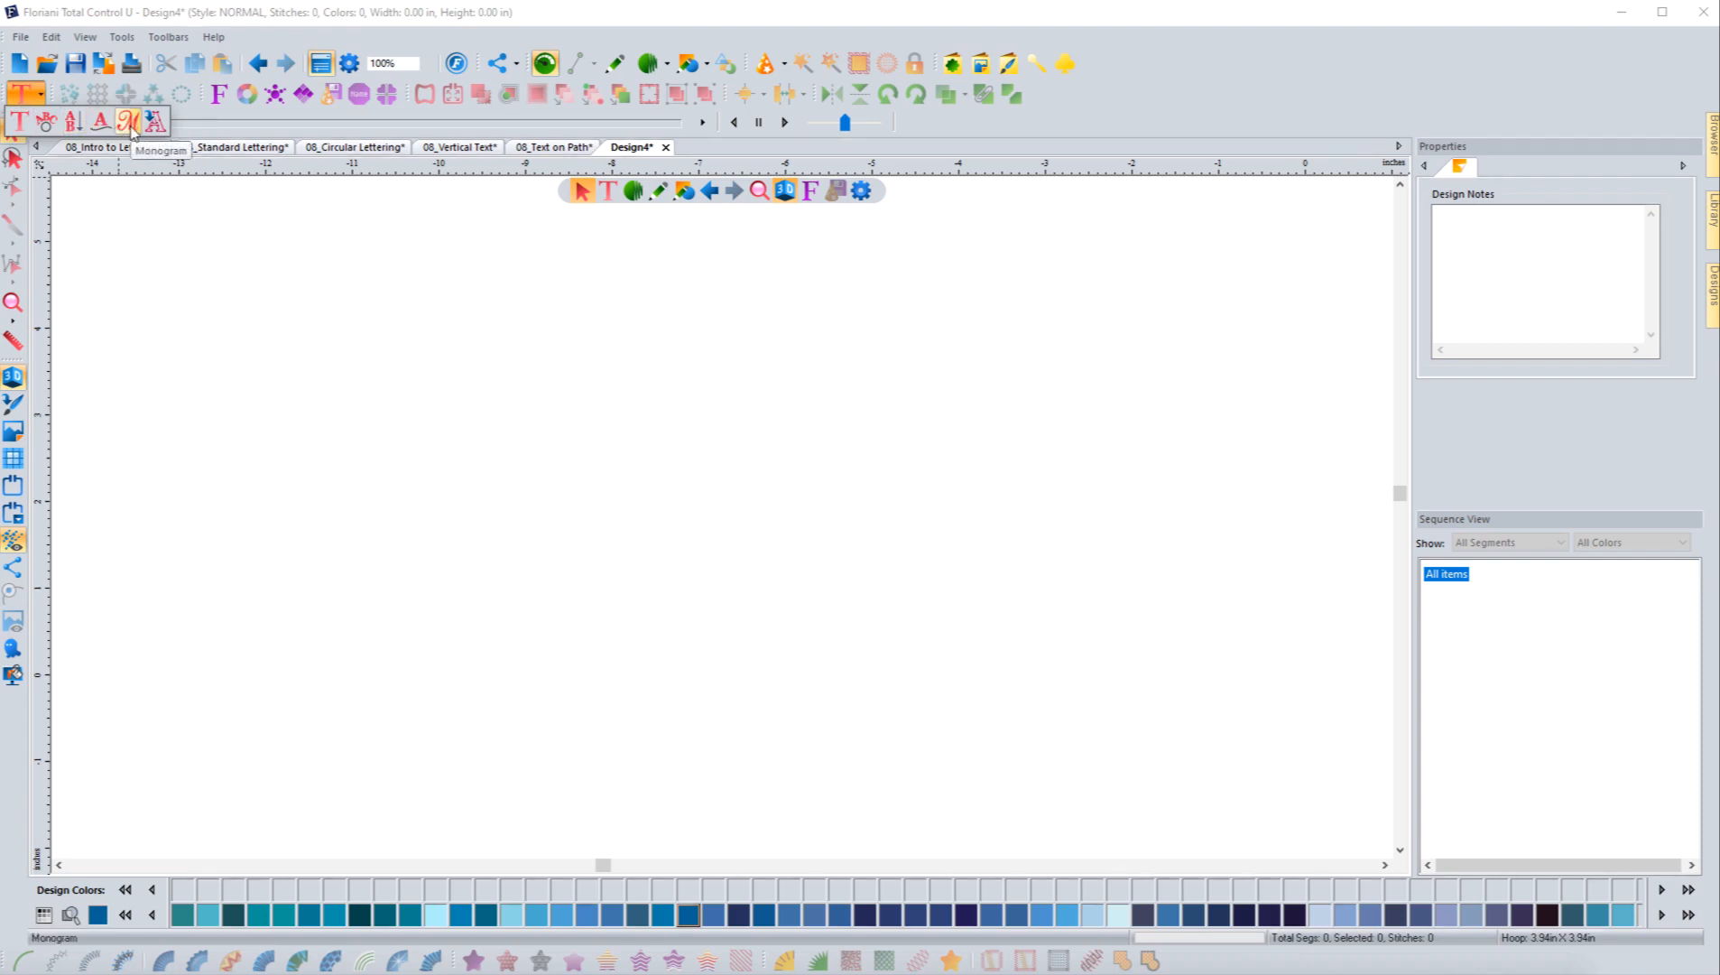
{"action": "left_click", "coordinate": [611, 195]}
{"action": "mouse_move", "coordinate": [610, 195]}
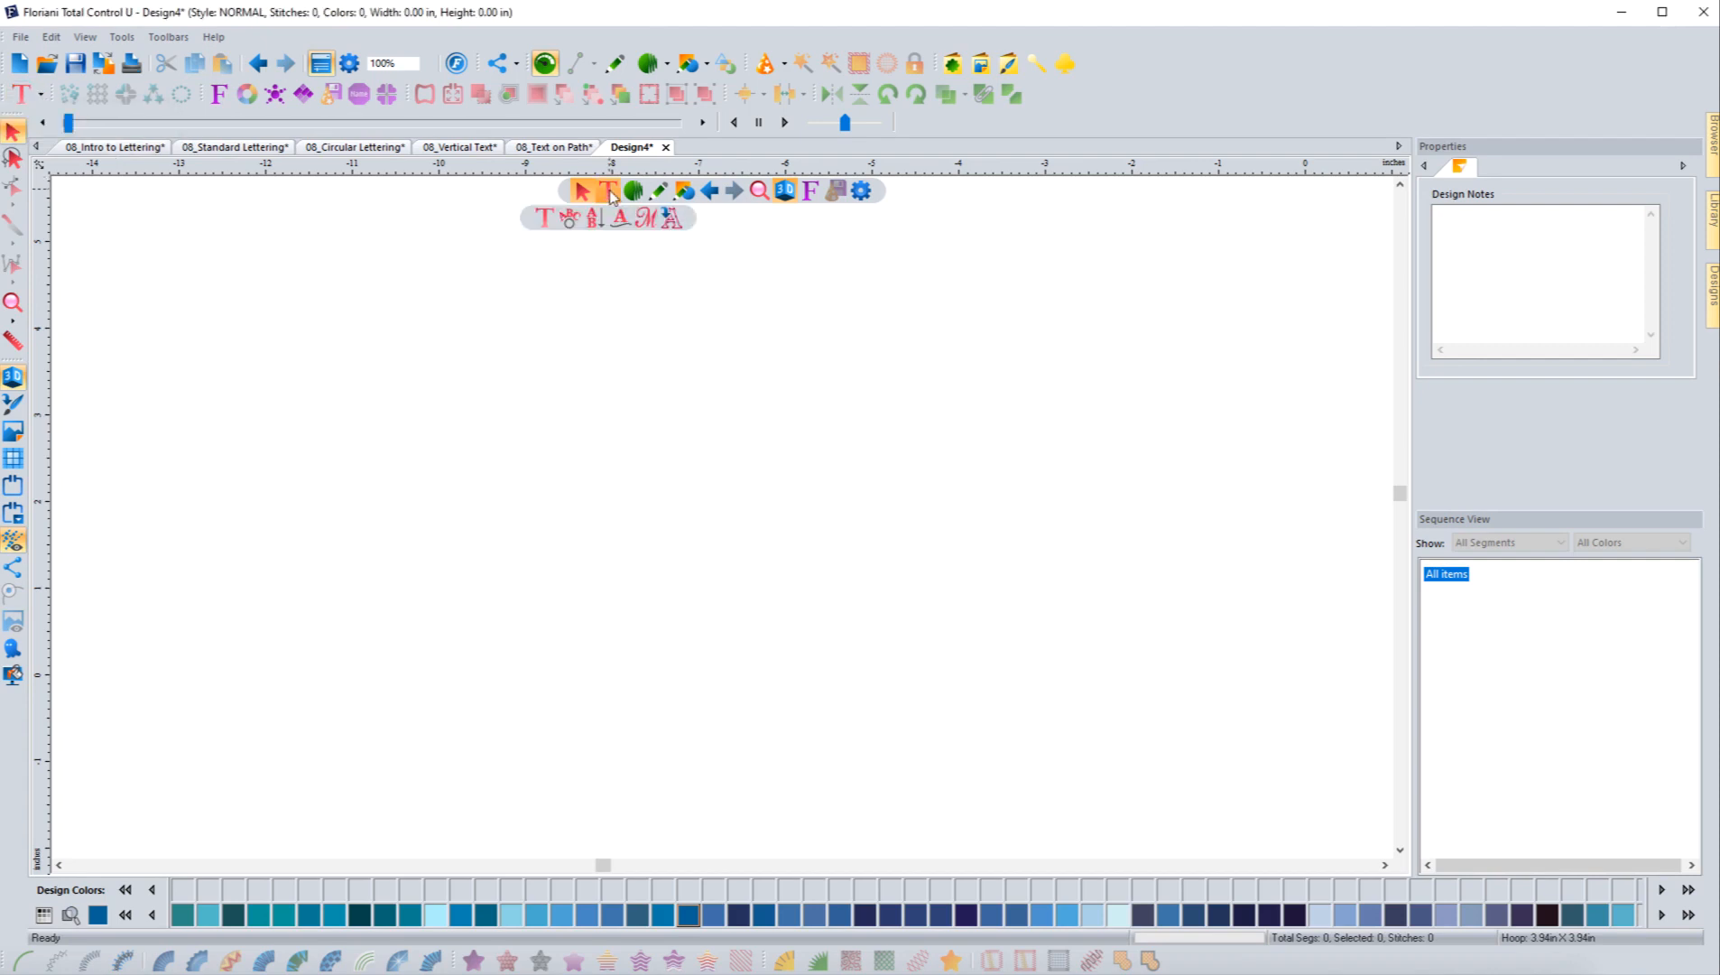
{"action": "left_click", "coordinate": [646, 218]}
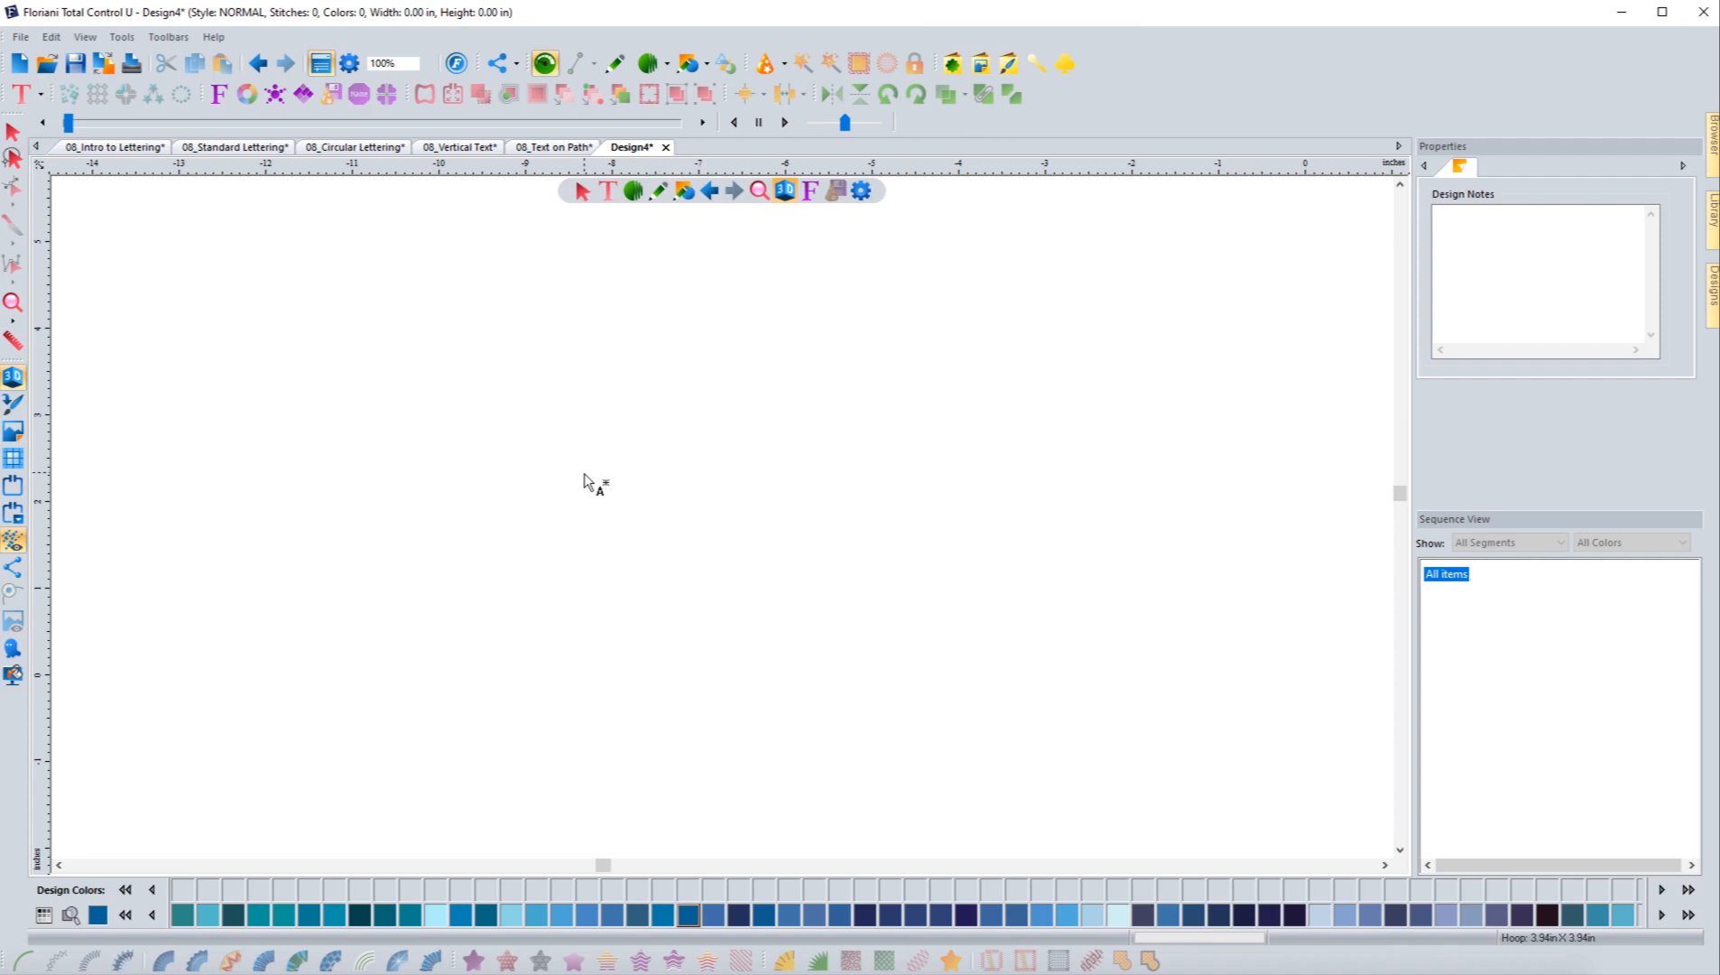
{"action": "left_click", "coordinate": [584, 475]}
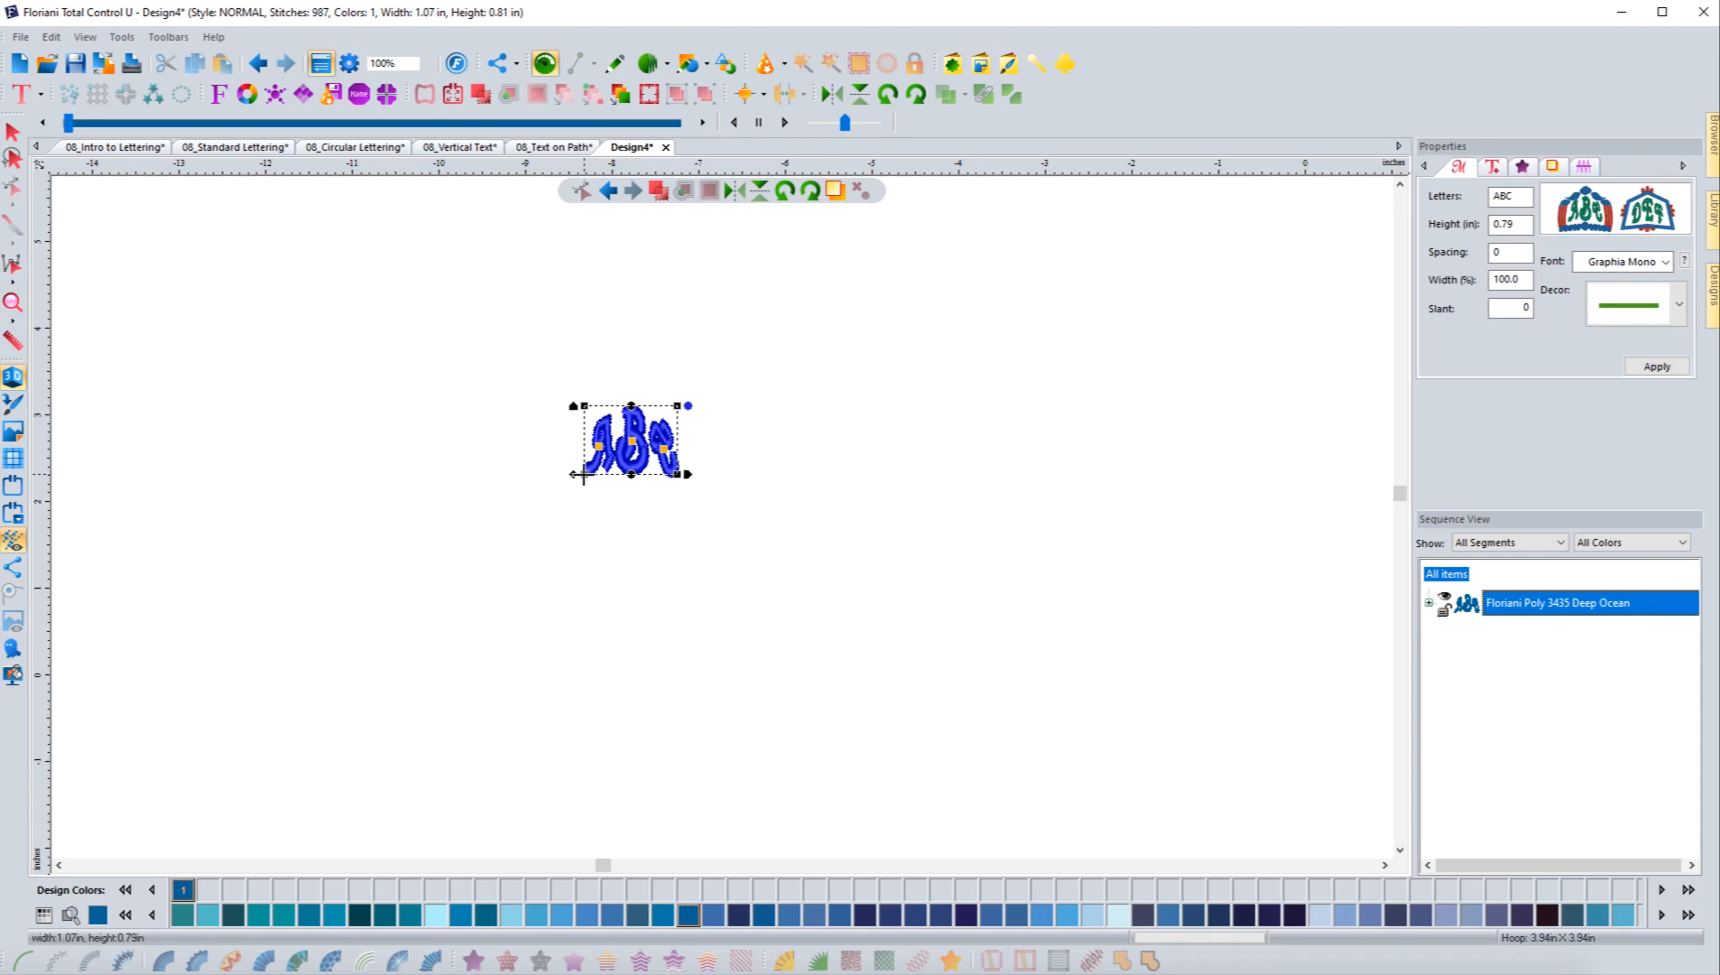
{"action": "left_click", "coordinate": [13, 131]}
{"action": "left_click", "coordinate": [641, 484]}
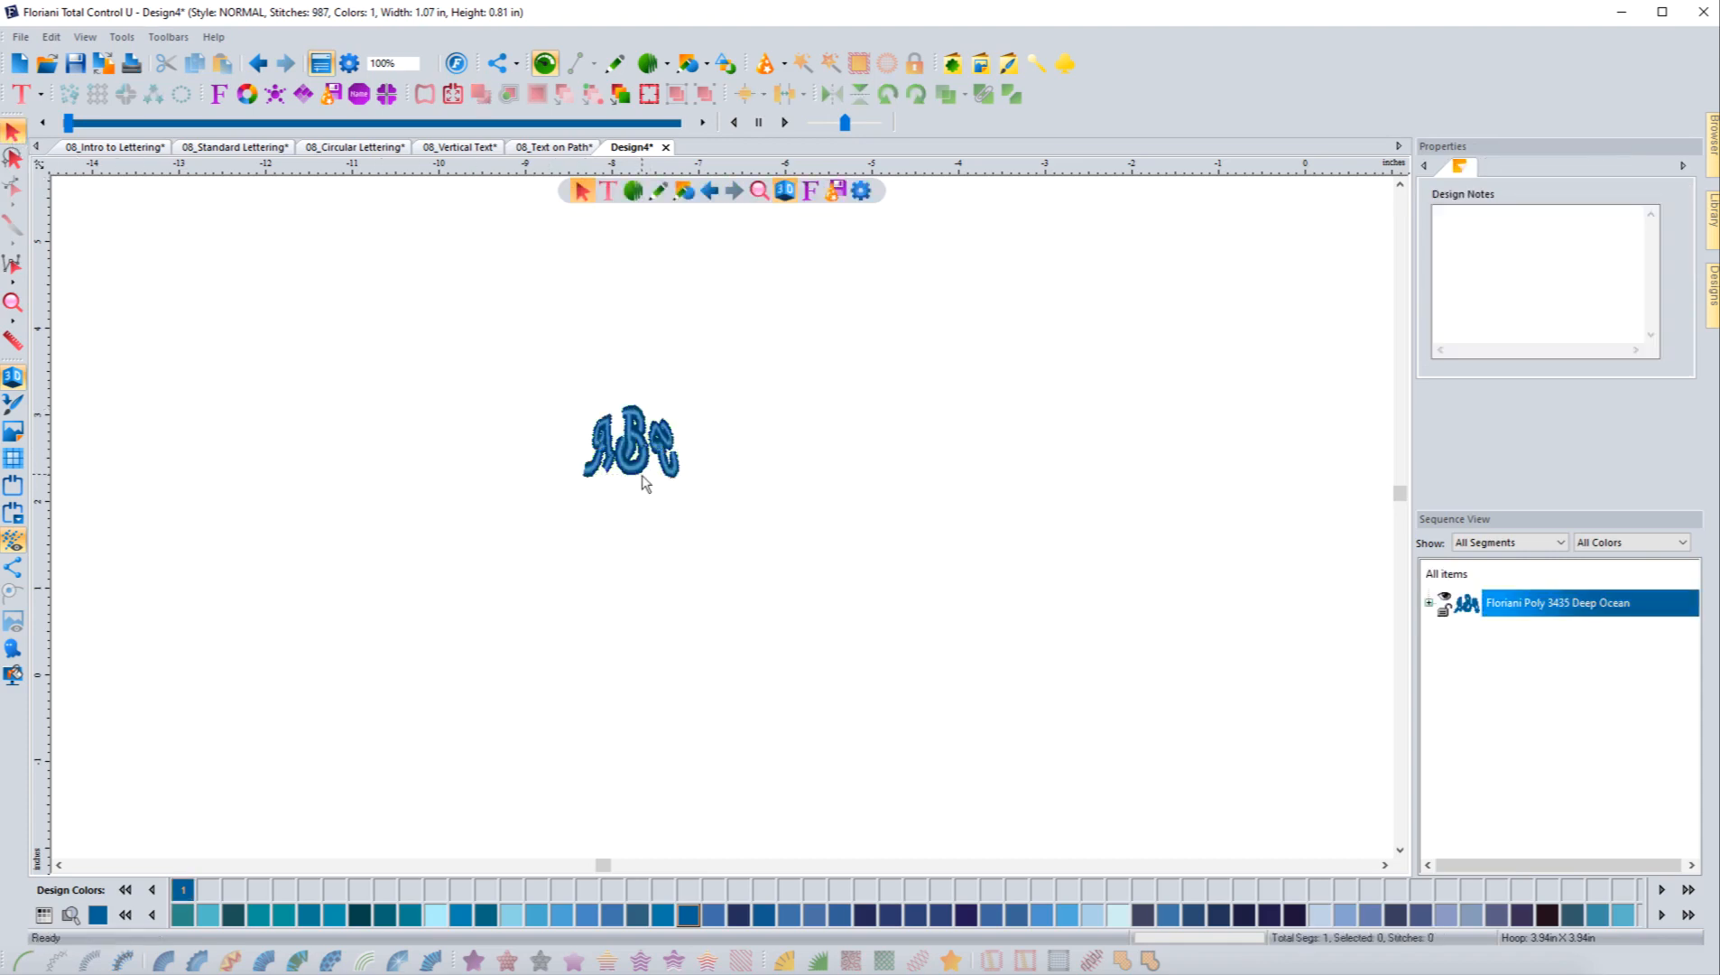
Open the placed monogram for text editing and change its letters to DAJ
{"action": "left_click", "coordinate": [12, 304]}
{"action": "scroll", "coordinate": [540, 503], "scroll_direction": "down", "scroll_amount": 1}
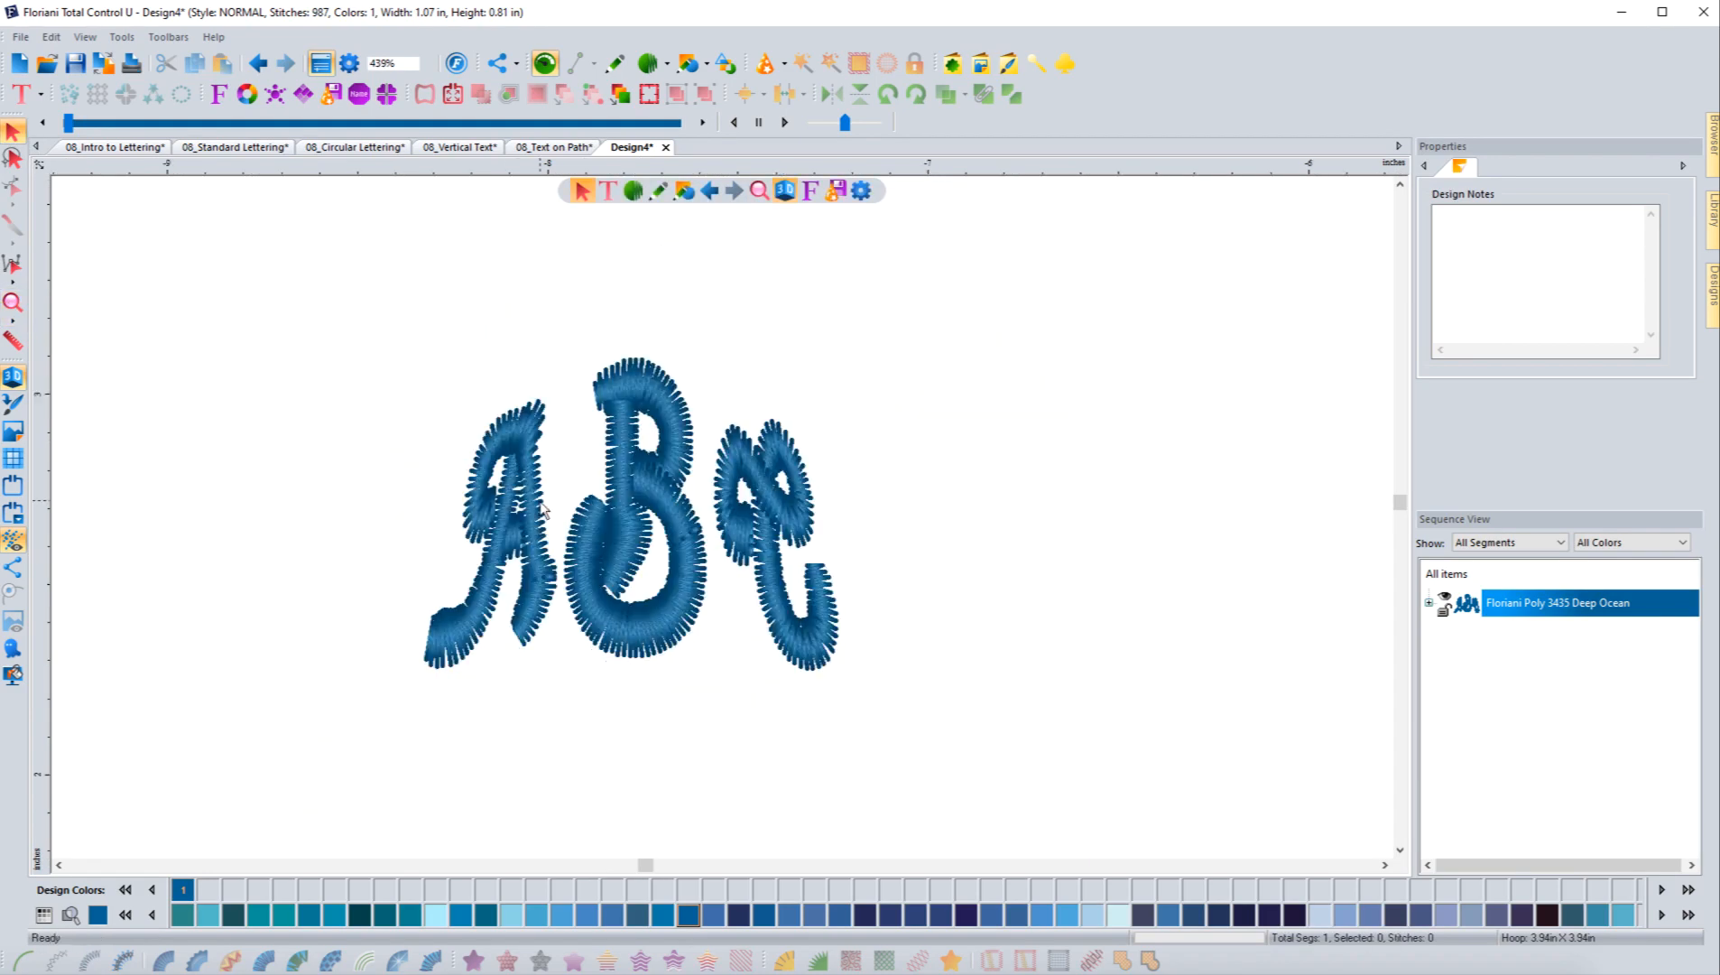
{"action": "left_click", "coordinate": [636, 469]}
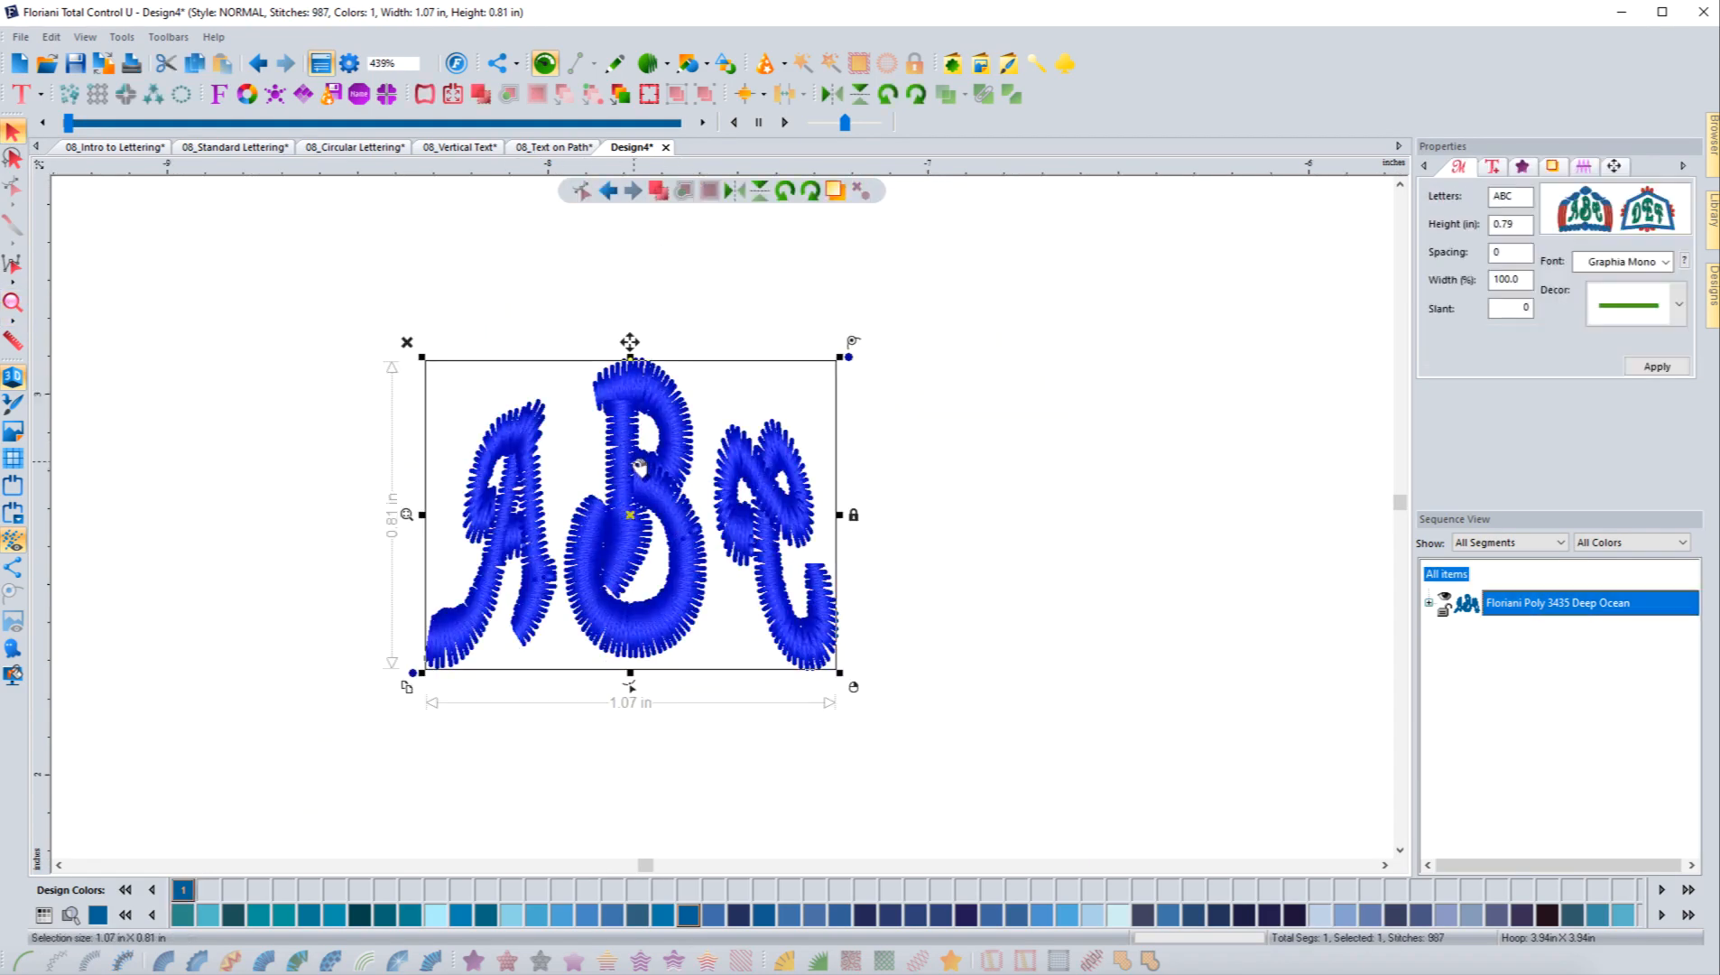
{"action": "right_click", "coordinate": [639, 467]}
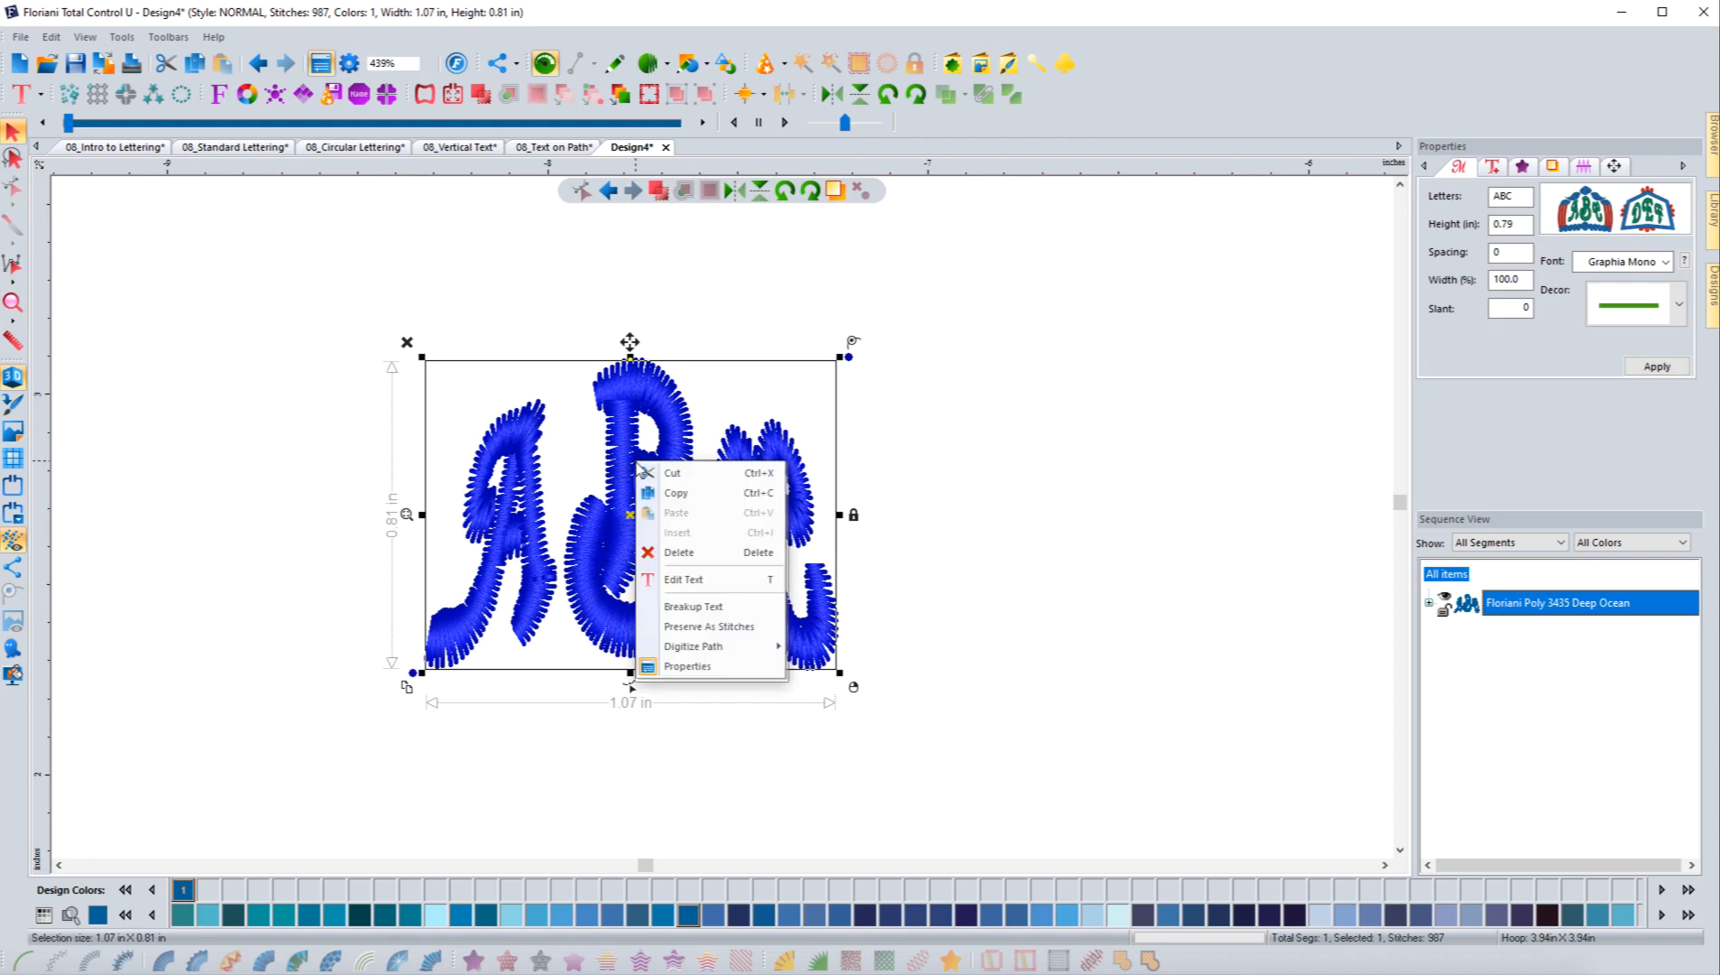
{"action": "left_click", "coordinate": [683, 580]}
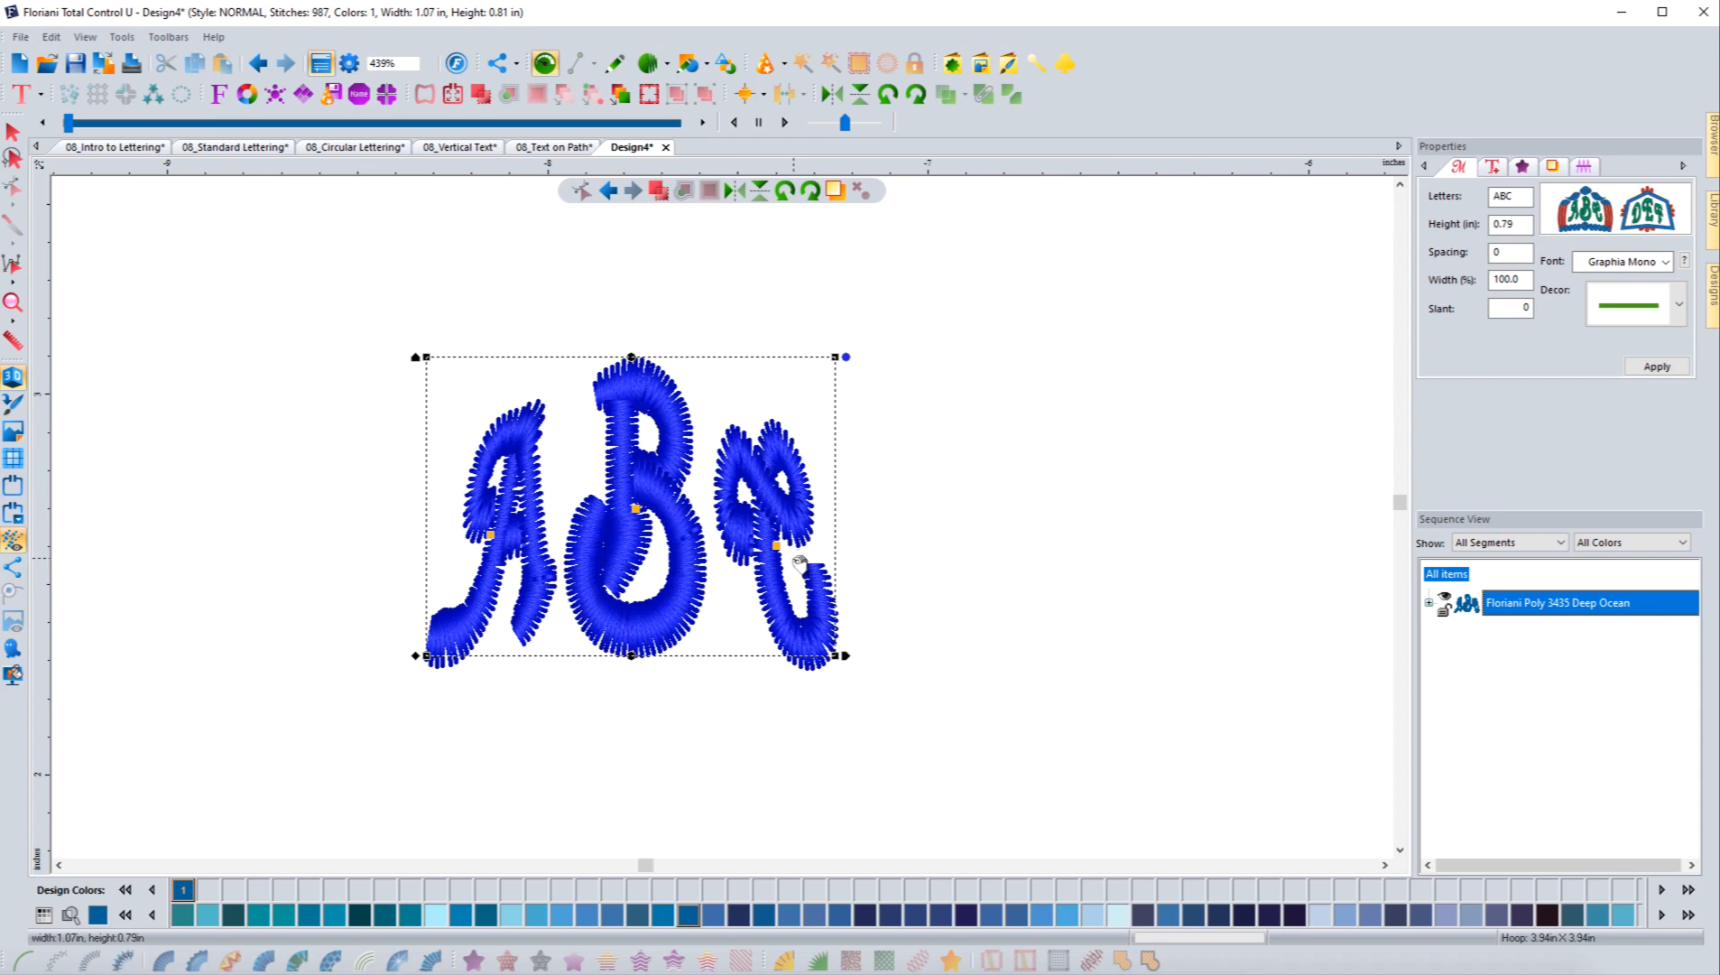
{"action": "left_click_drag", "start_coordinate": [1520, 196], "coordinate": [1471, 199]}
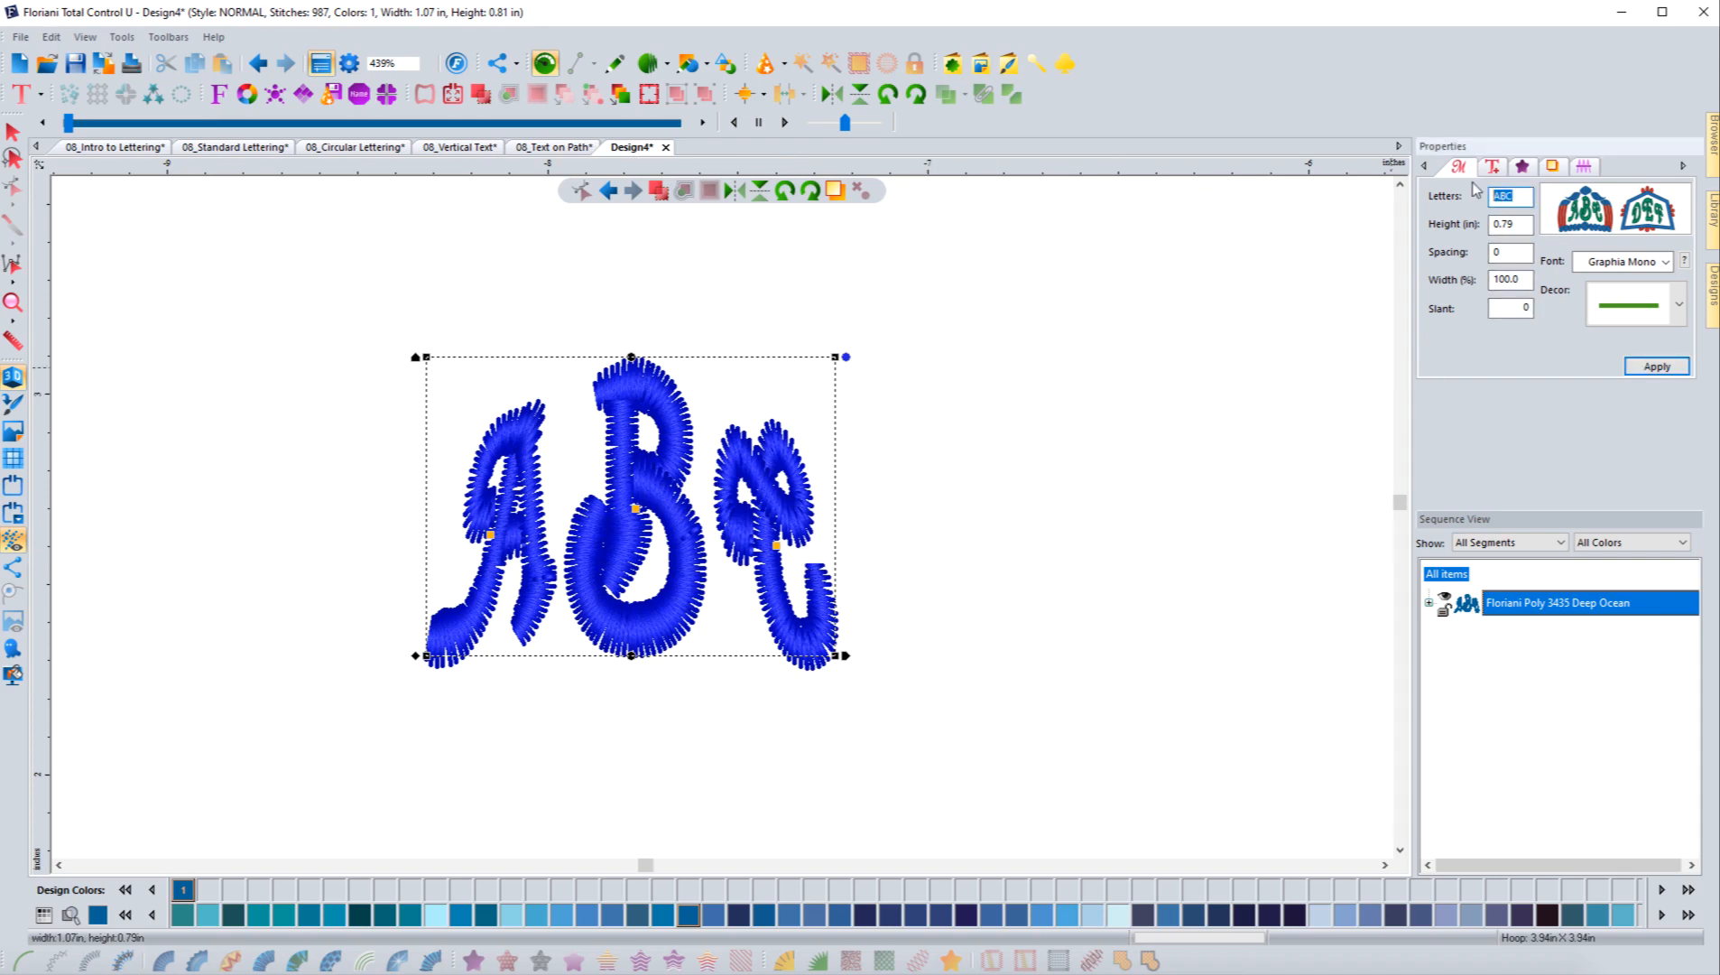
{"action": "type", "text": "DAJ"}
{"action": "left_click", "coordinate": [1653, 369]}
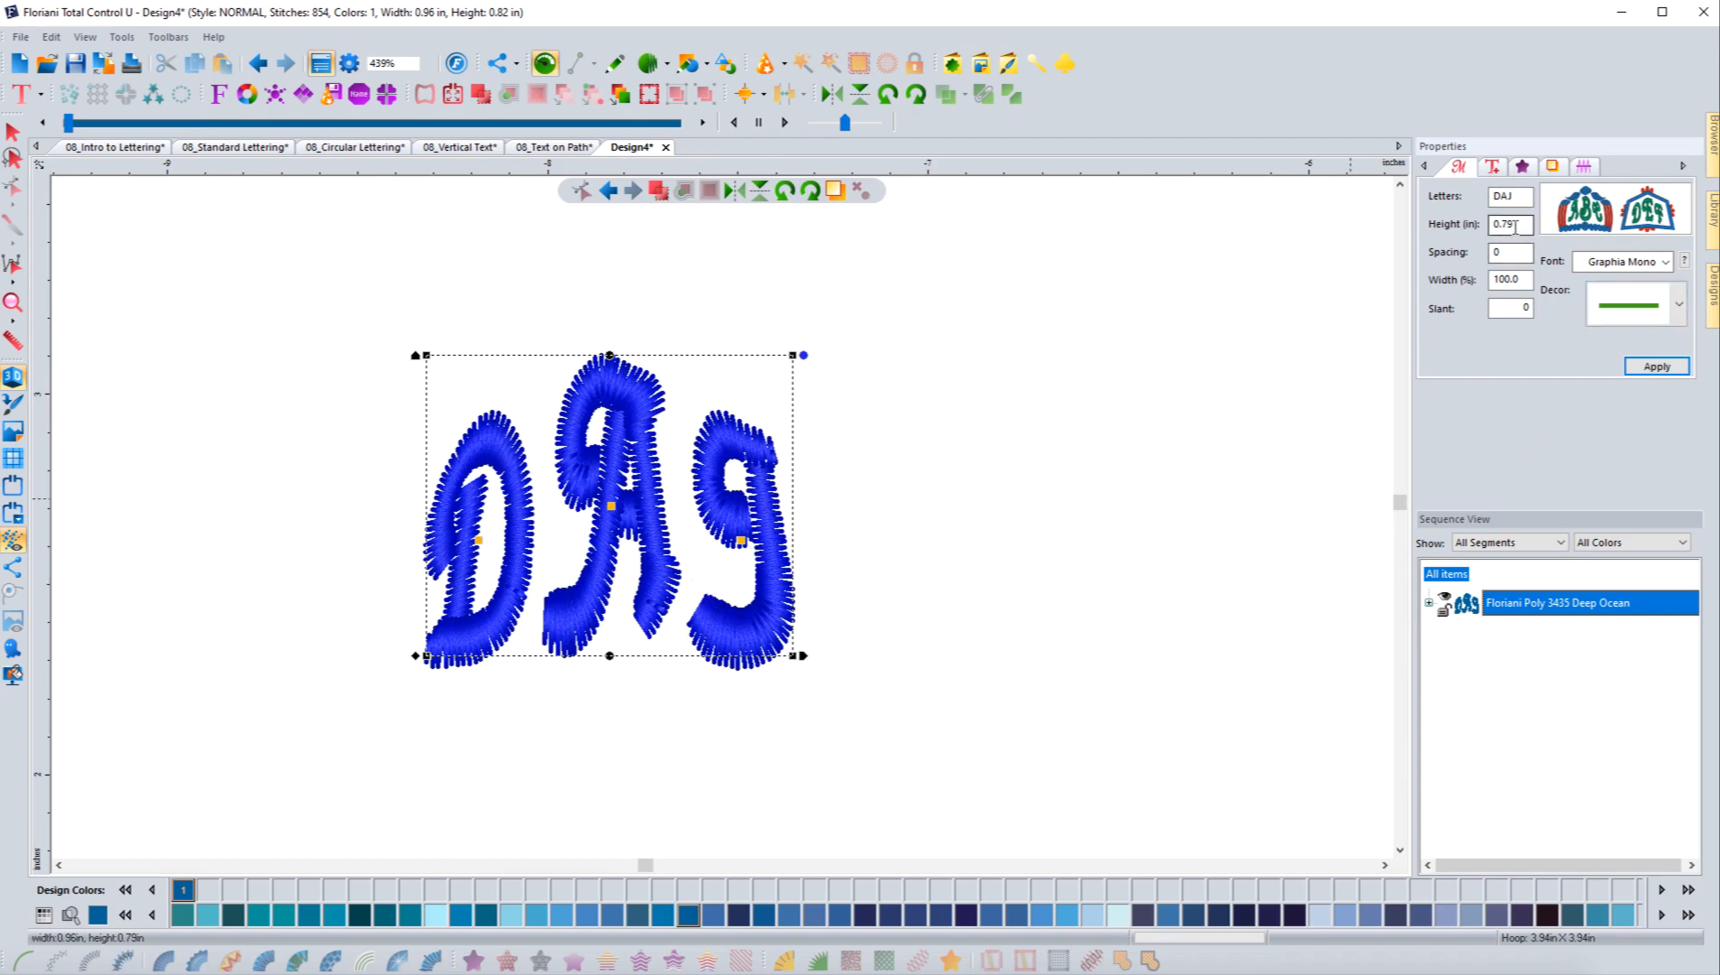
Set the monogram's letter height to 1 inch and apply it
{"action": "left_click_drag", "start_coordinate": [1510, 225], "coordinate": [1532, 226]}
{"action": "double_click", "coordinate": [1522, 225]}
{"action": "type", "text": "1"}
{"action": "left_click", "coordinate": [1649, 367]}
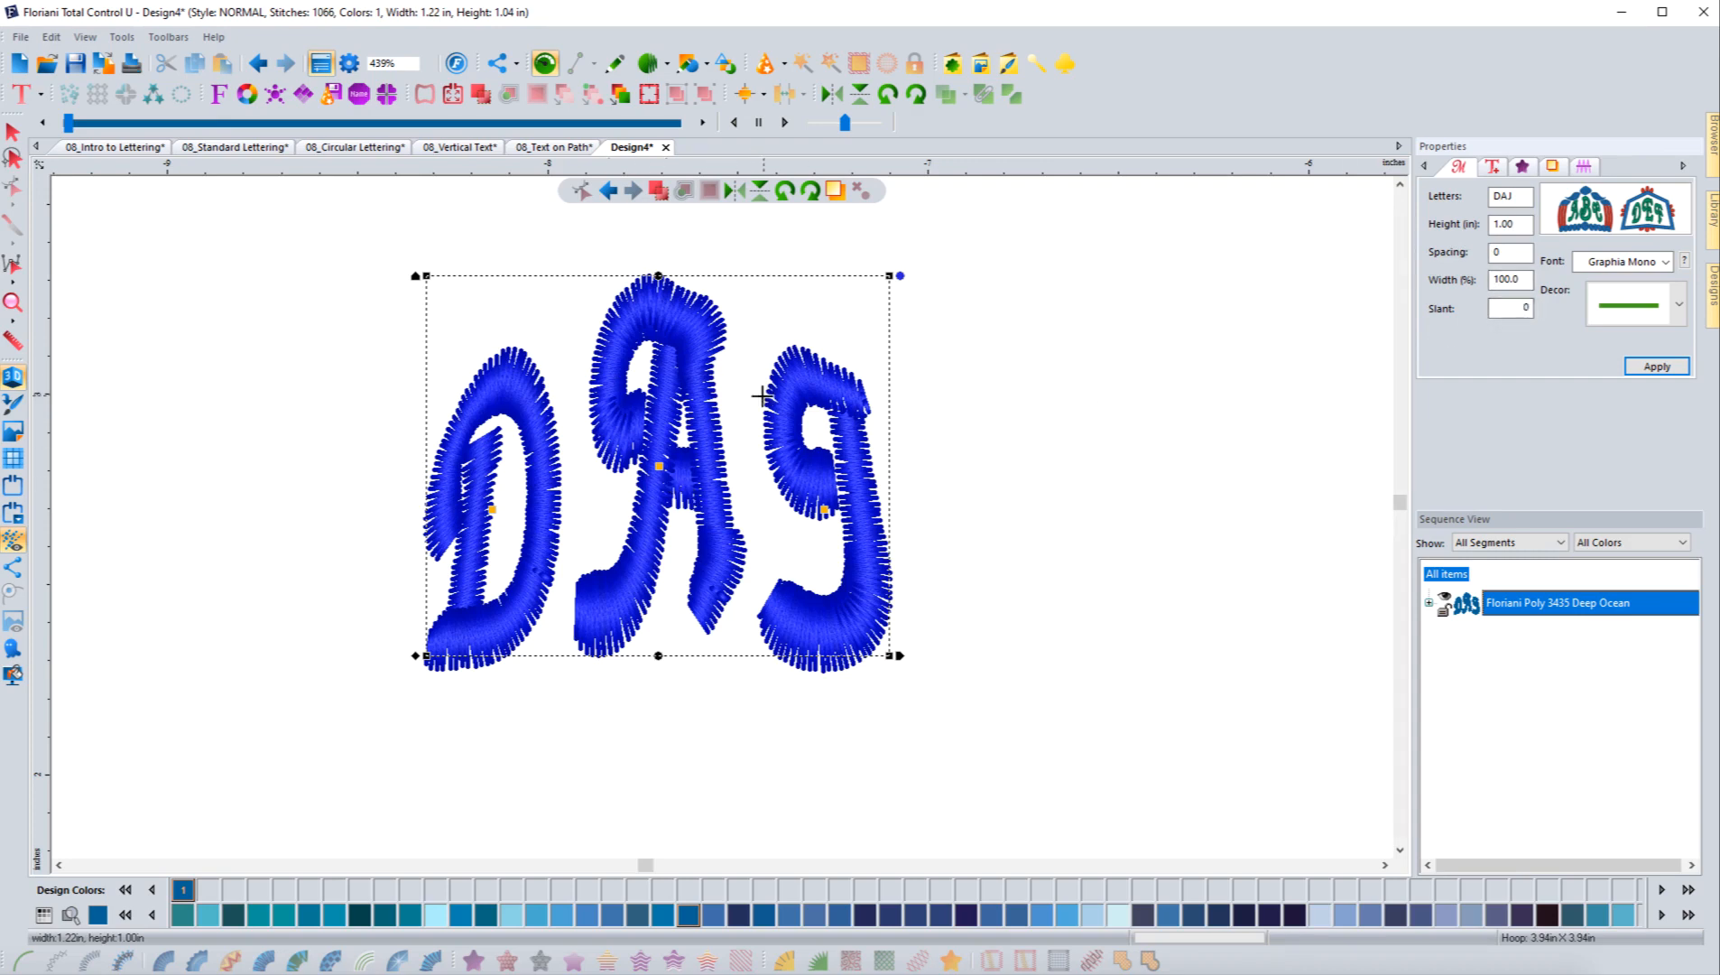
Try slanting the DAJ monogram in both directions, with slant values of 10 and -10
{"action": "double_click", "coordinate": [1522, 308]}
{"action": "type", "text": "10"}
{"action": "left_click", "coordinate": [1640, 368]}
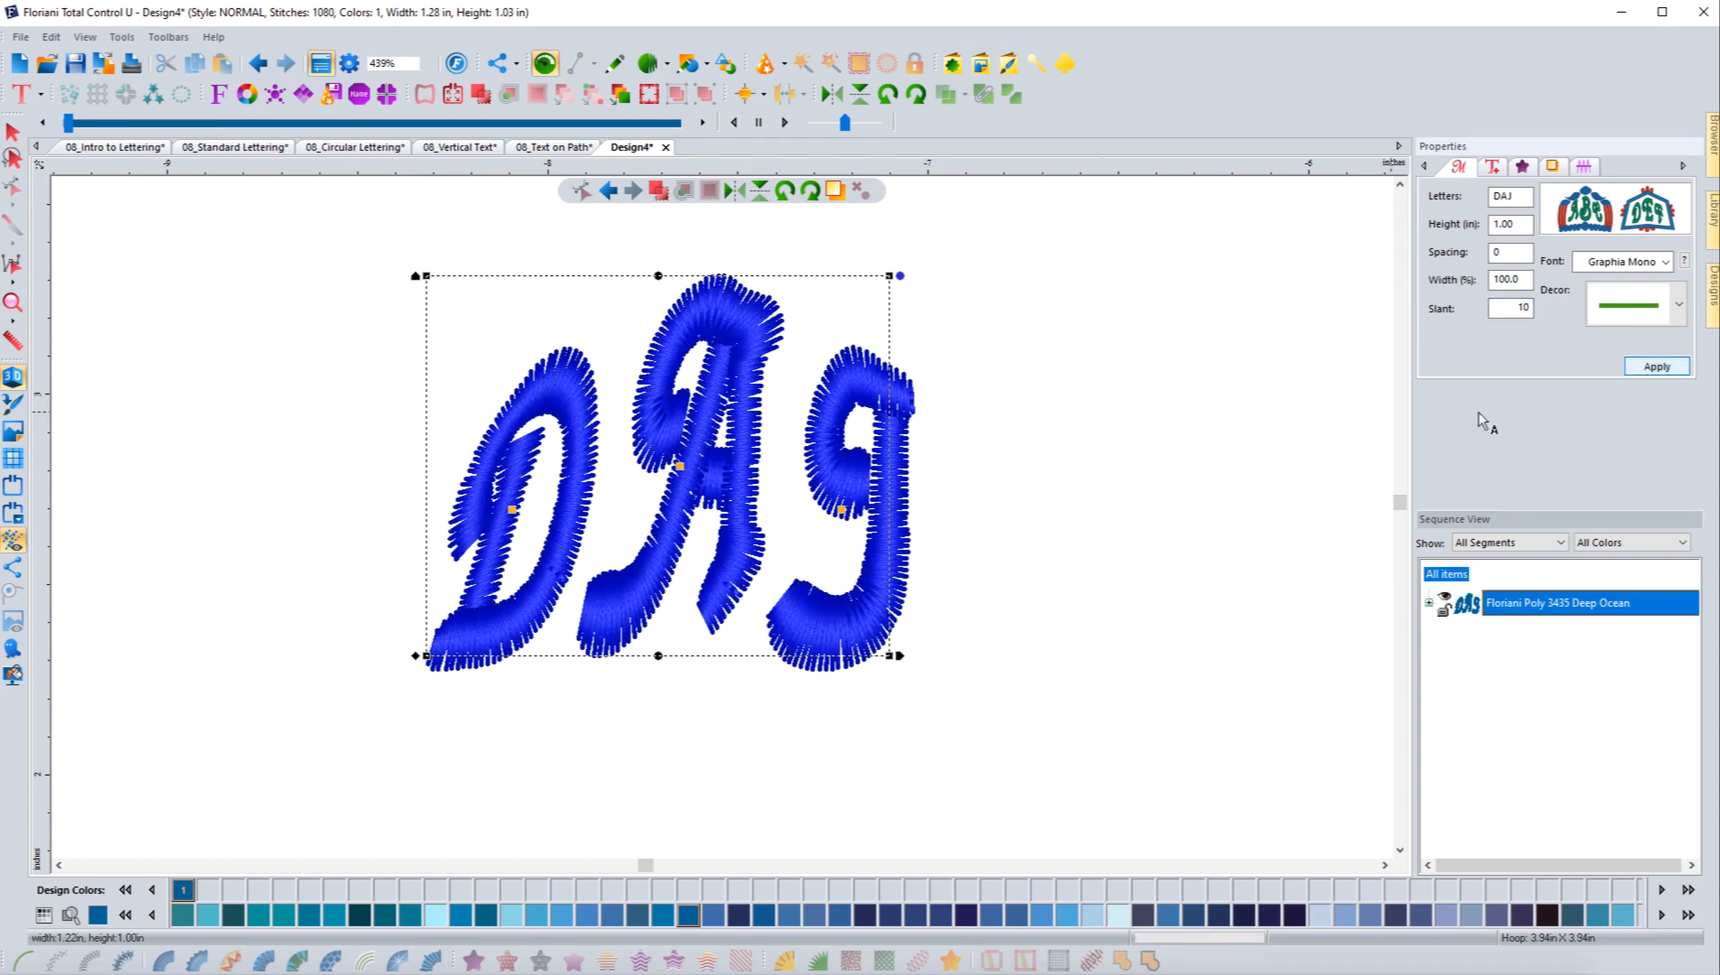
{"action": "double_click", "coordinate": [1506, 310]}
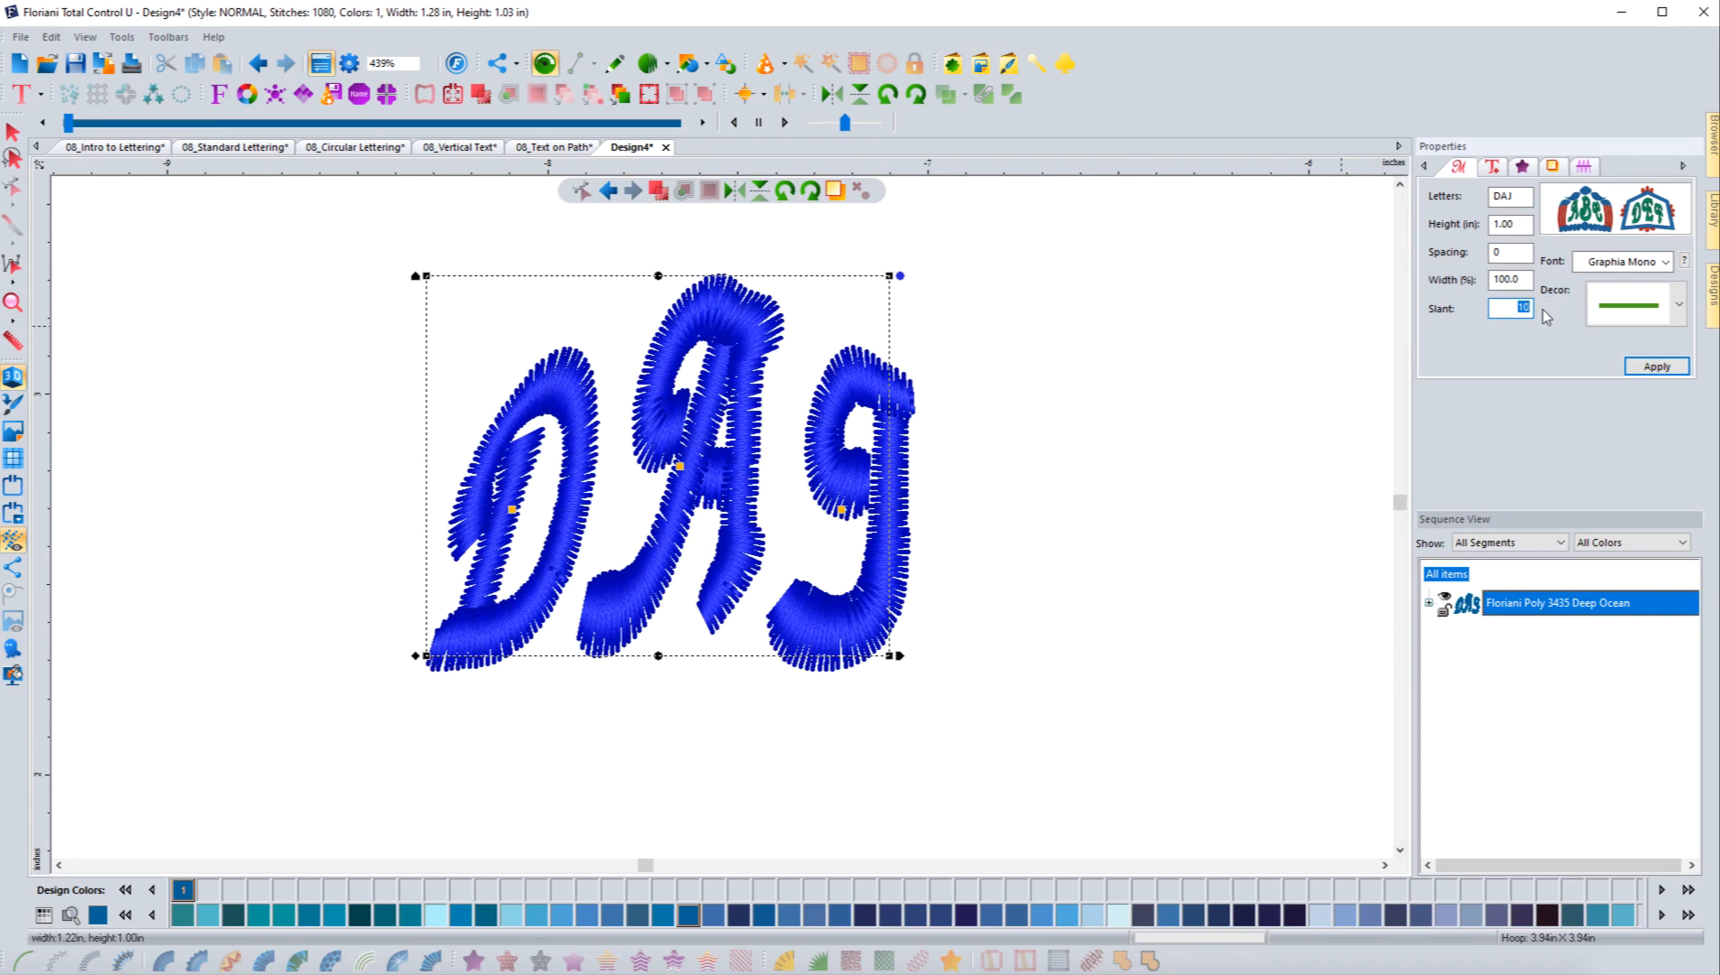
{"action": "type", "text": "-"}
{"action": "key", "text": "Return"}
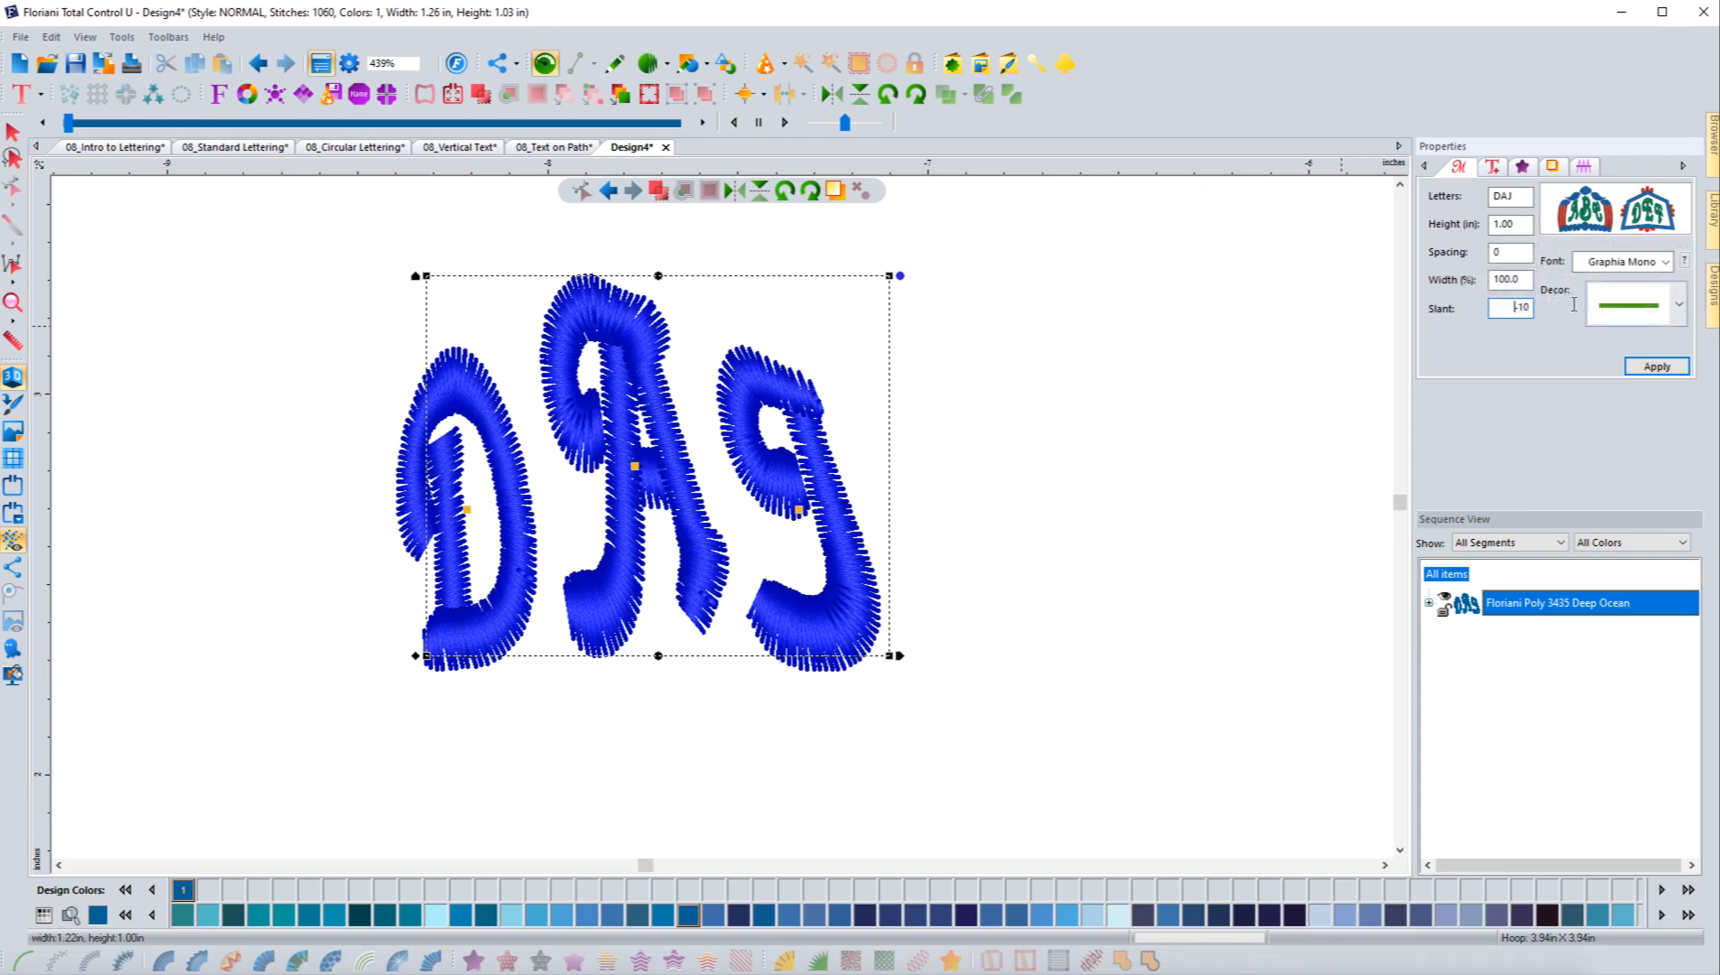
Reset the monogram's slant to 0 and apply it
{"action": "double_click", "coordinate": [1519, 308]}
{"action": "type", "text": "0"}
{"action": "left_click", "coordinate": [1657, 367]}
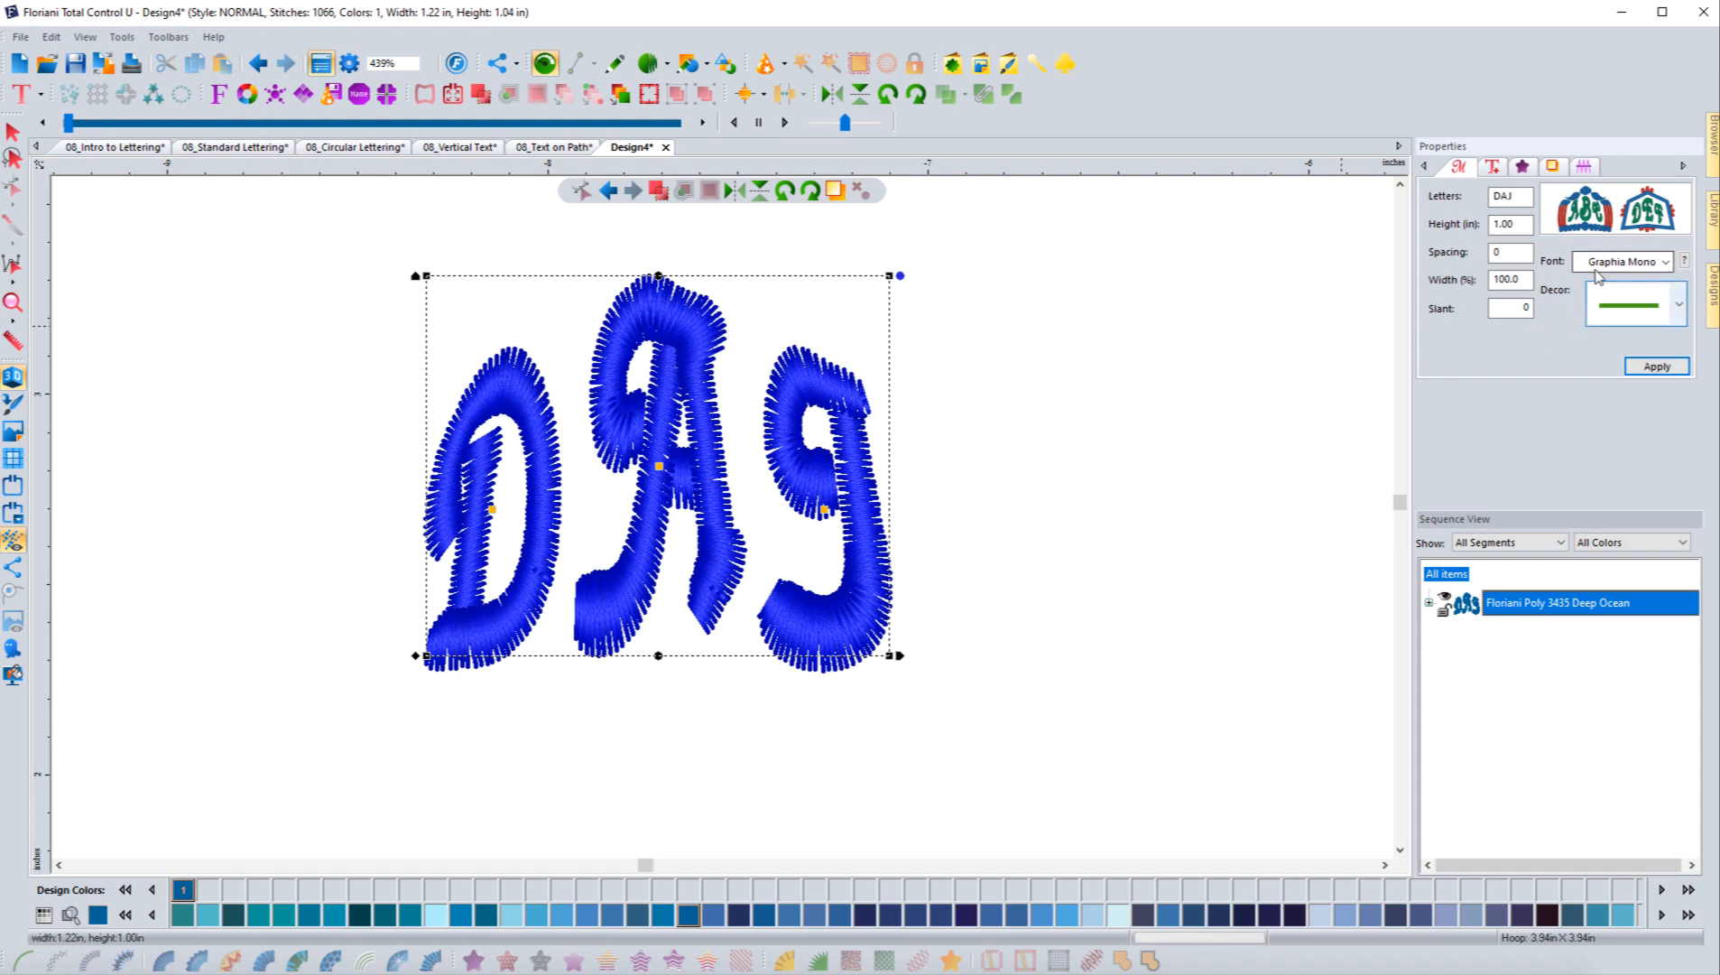
Try the Engraved font for the DAJ monogram, but apply the Garden Monogram font instead
{"action": "left_click", "coordinate": [1666, 263]}
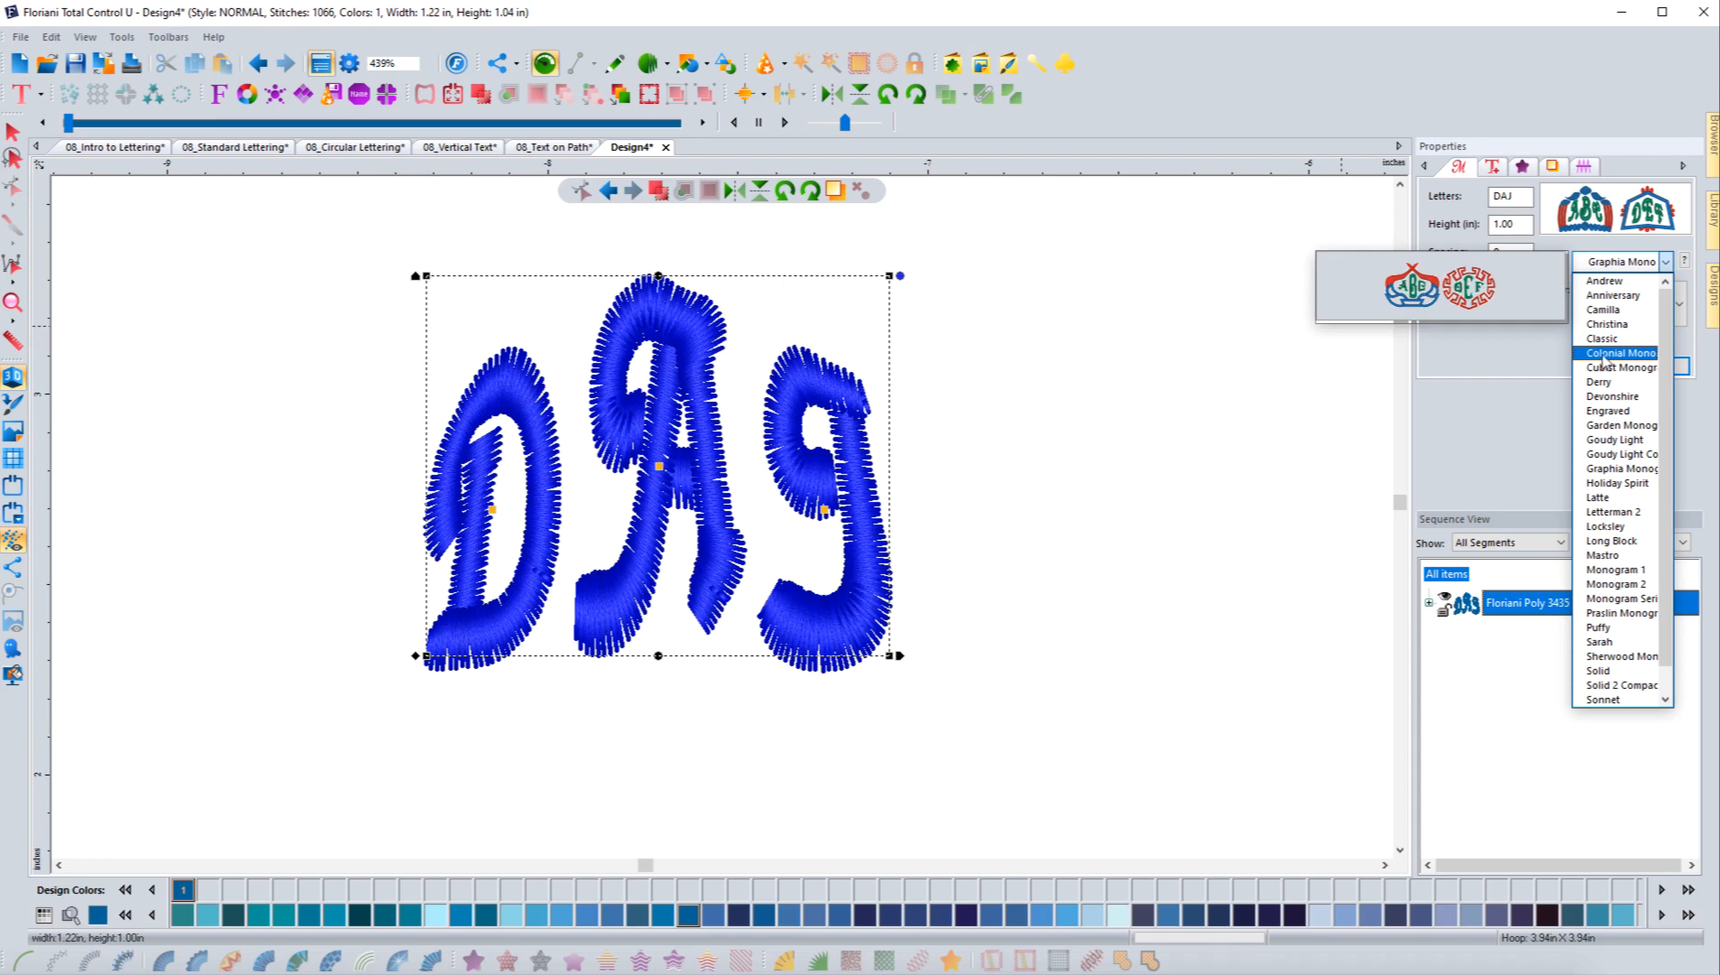
{"action": "left_click", "coordinate": [1612, 417]}
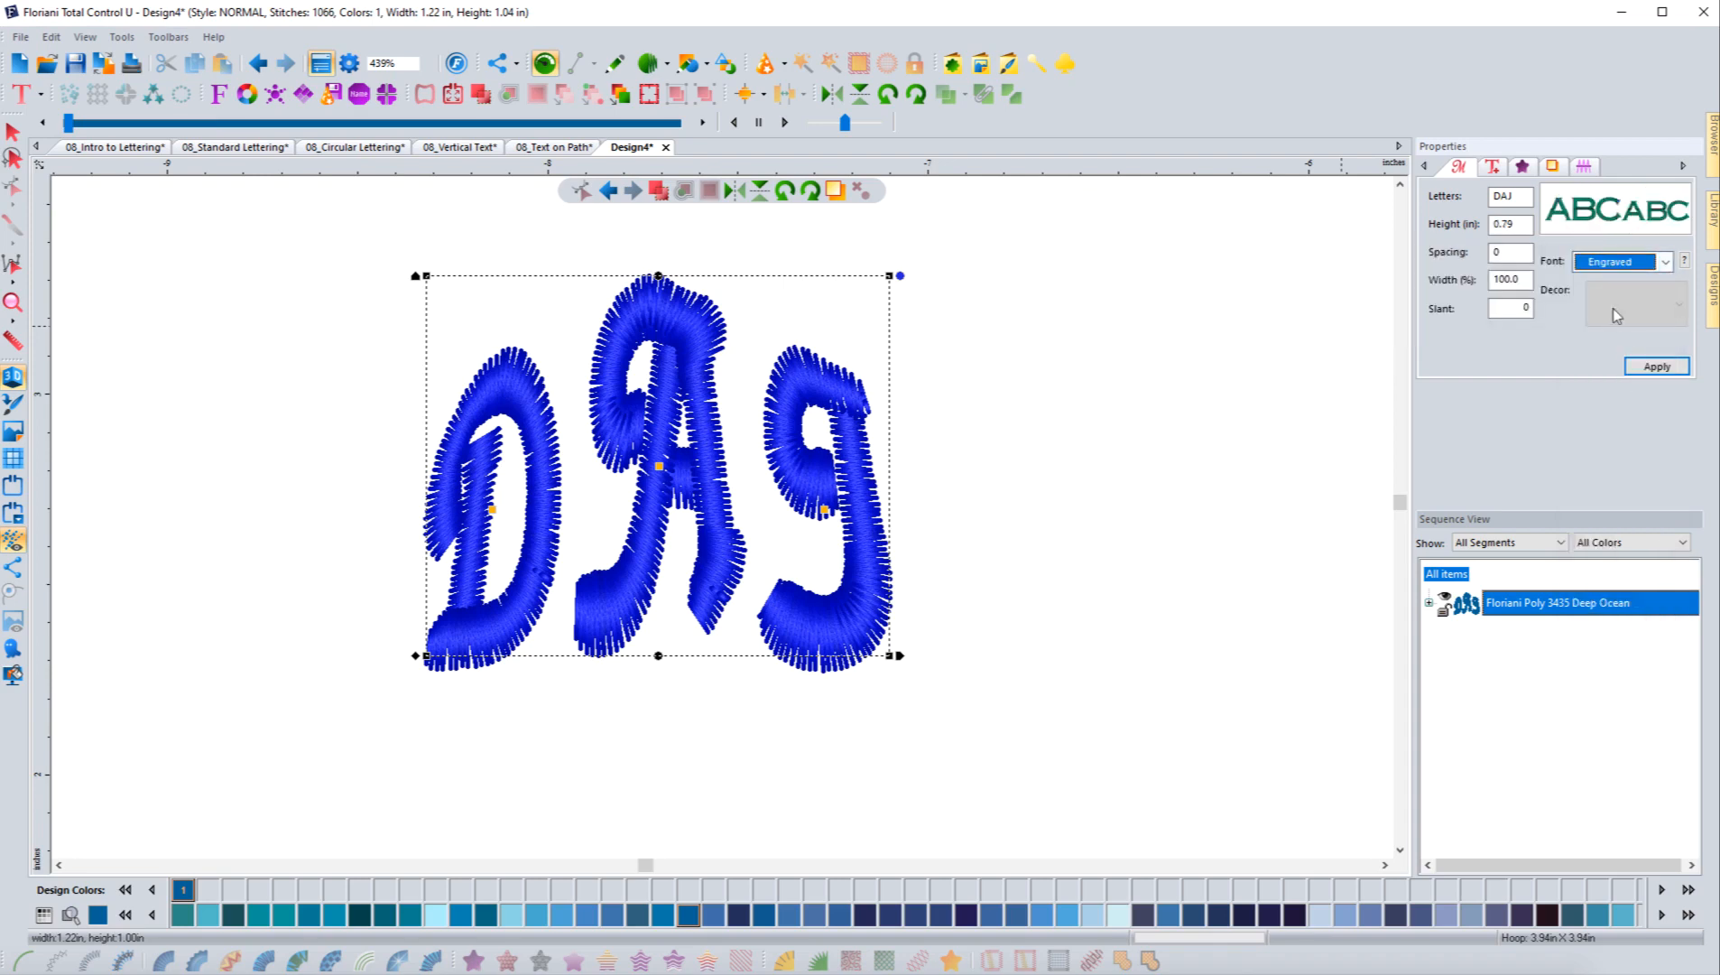
{"action": "left_click", "coordinate": [1665, 261]}
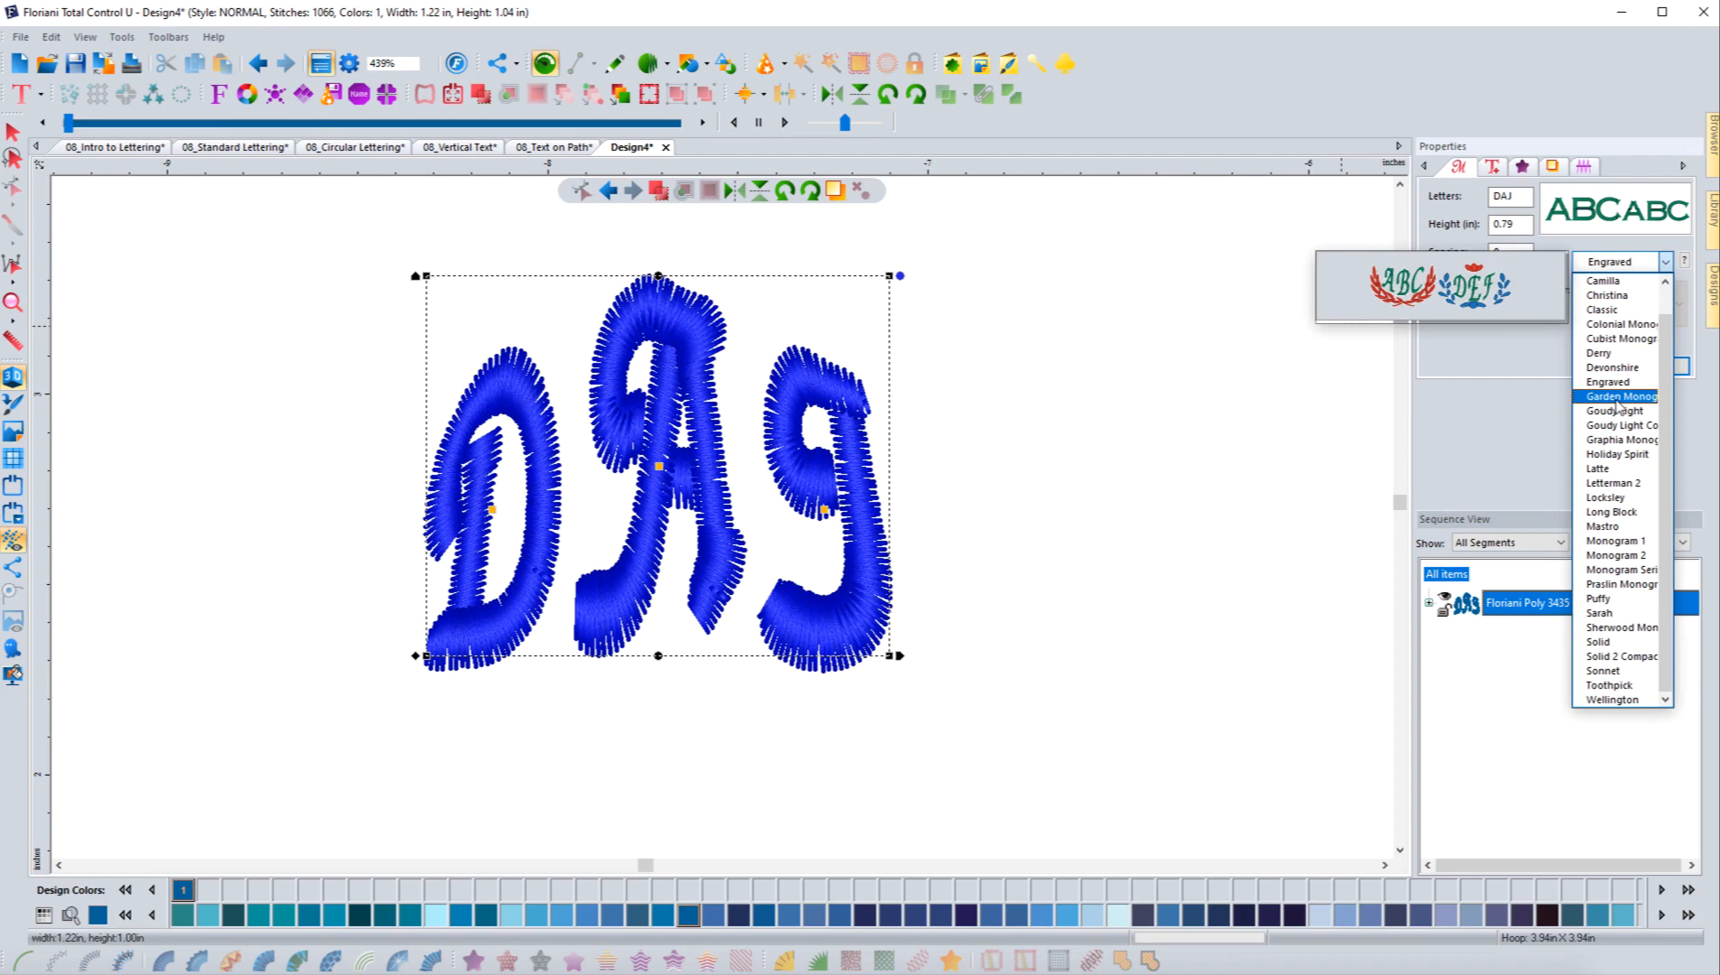
{"action": "left_click", "coordinate": [1616, 406]}
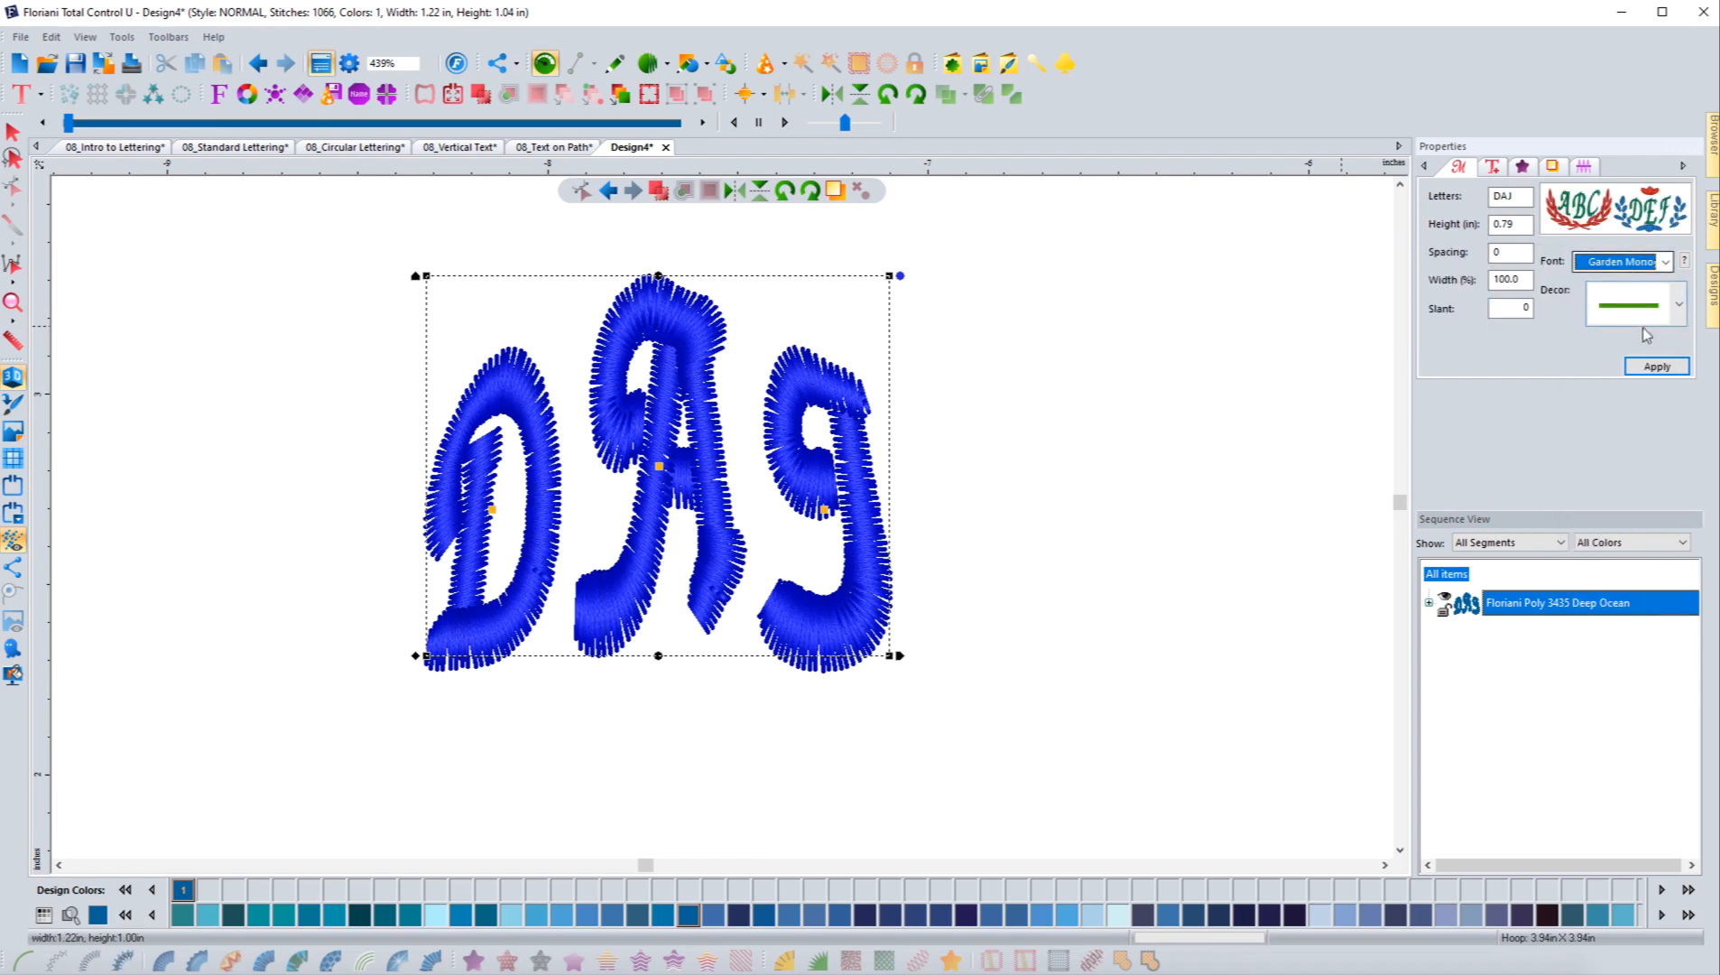
{"action": "left_click", "coordinate": [1656, 367]}
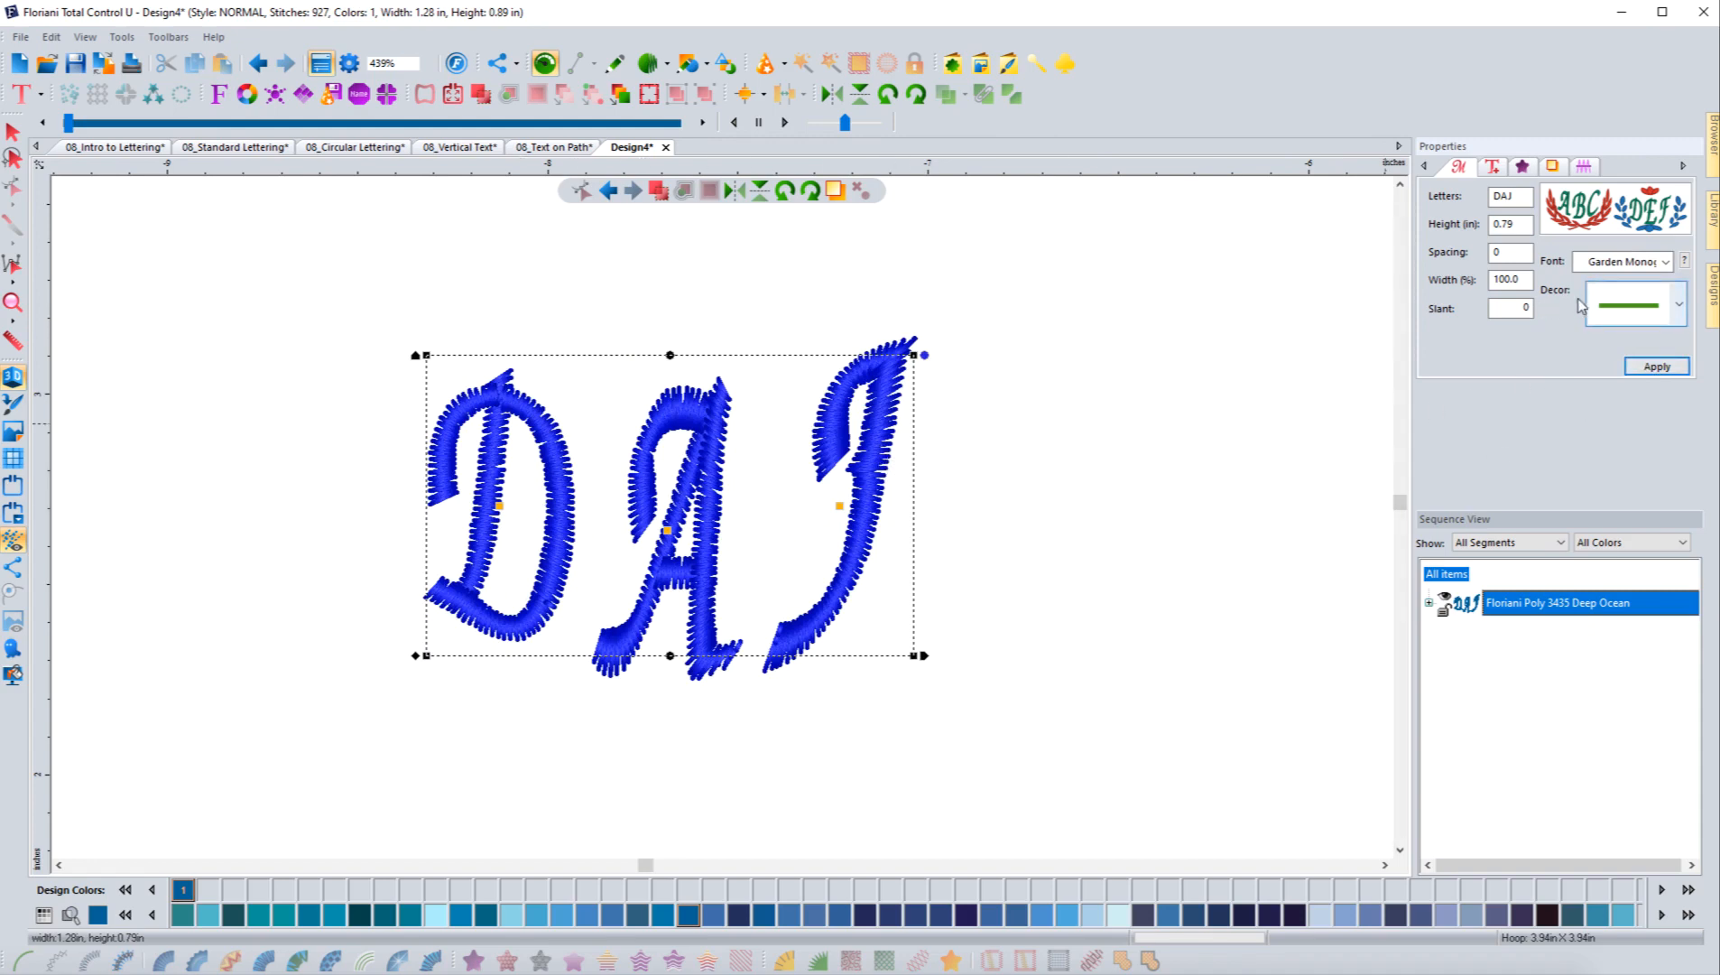
Apply the decor with two crossed leafy branches around the monogram letters
{"action": "left_click", "coordinate": [1638, 309]}
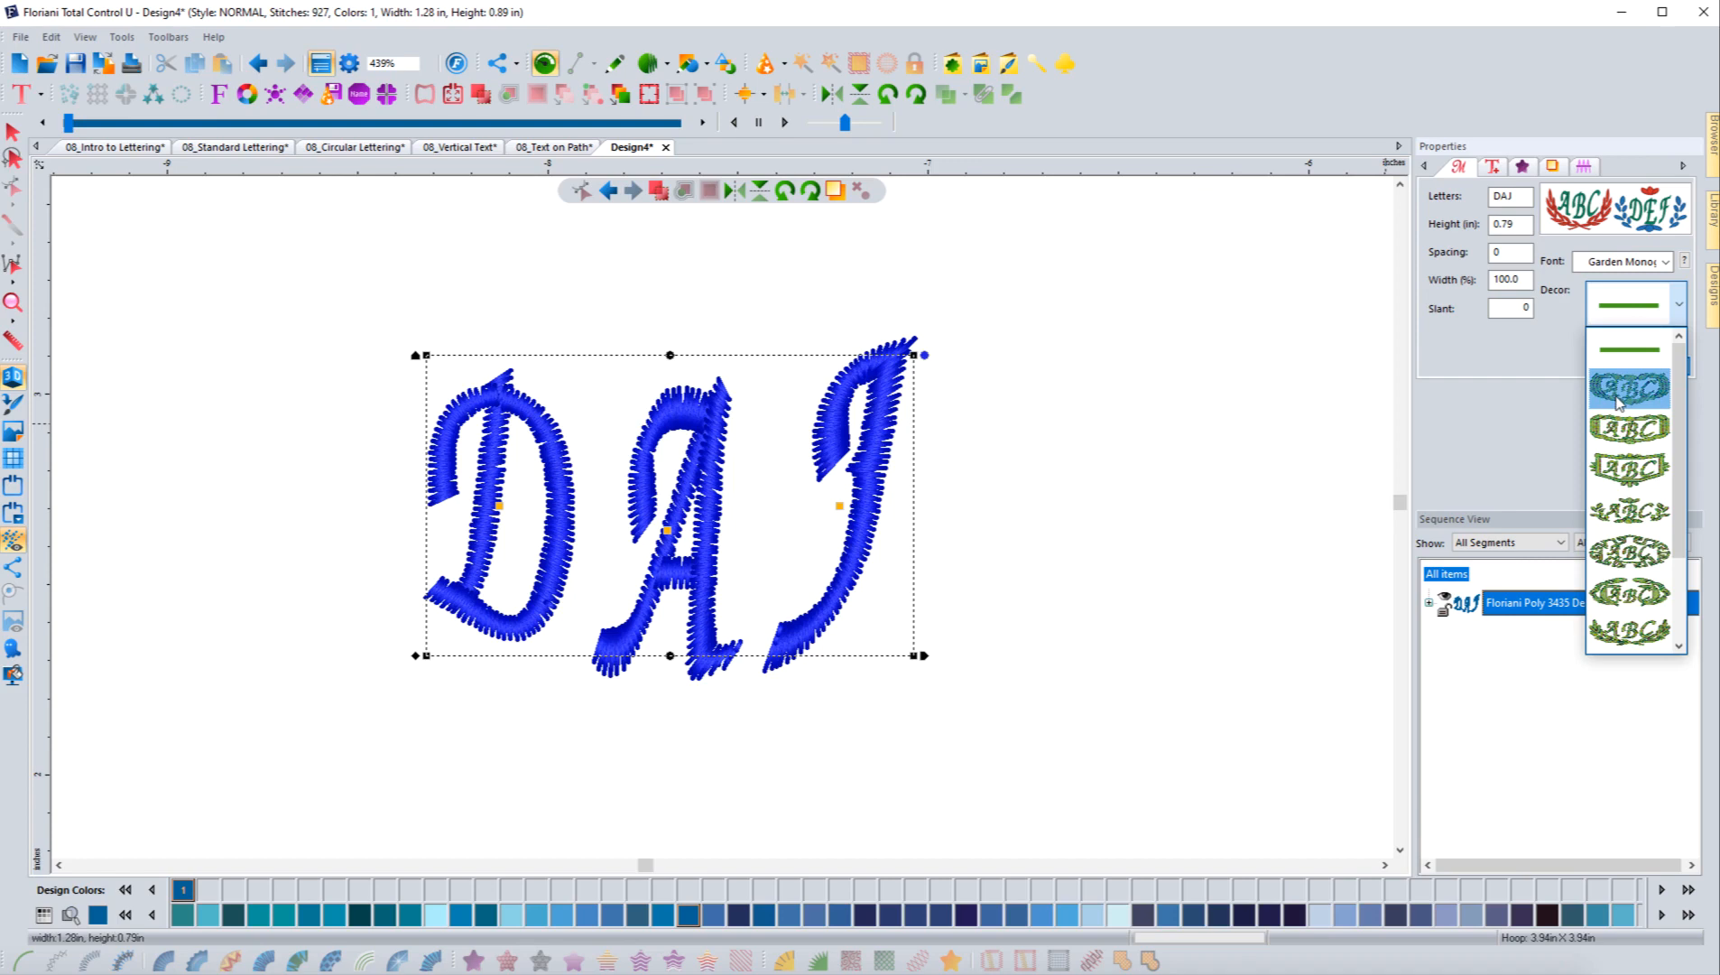
{"action": "left_click", "coordinate": [1630, 637]}
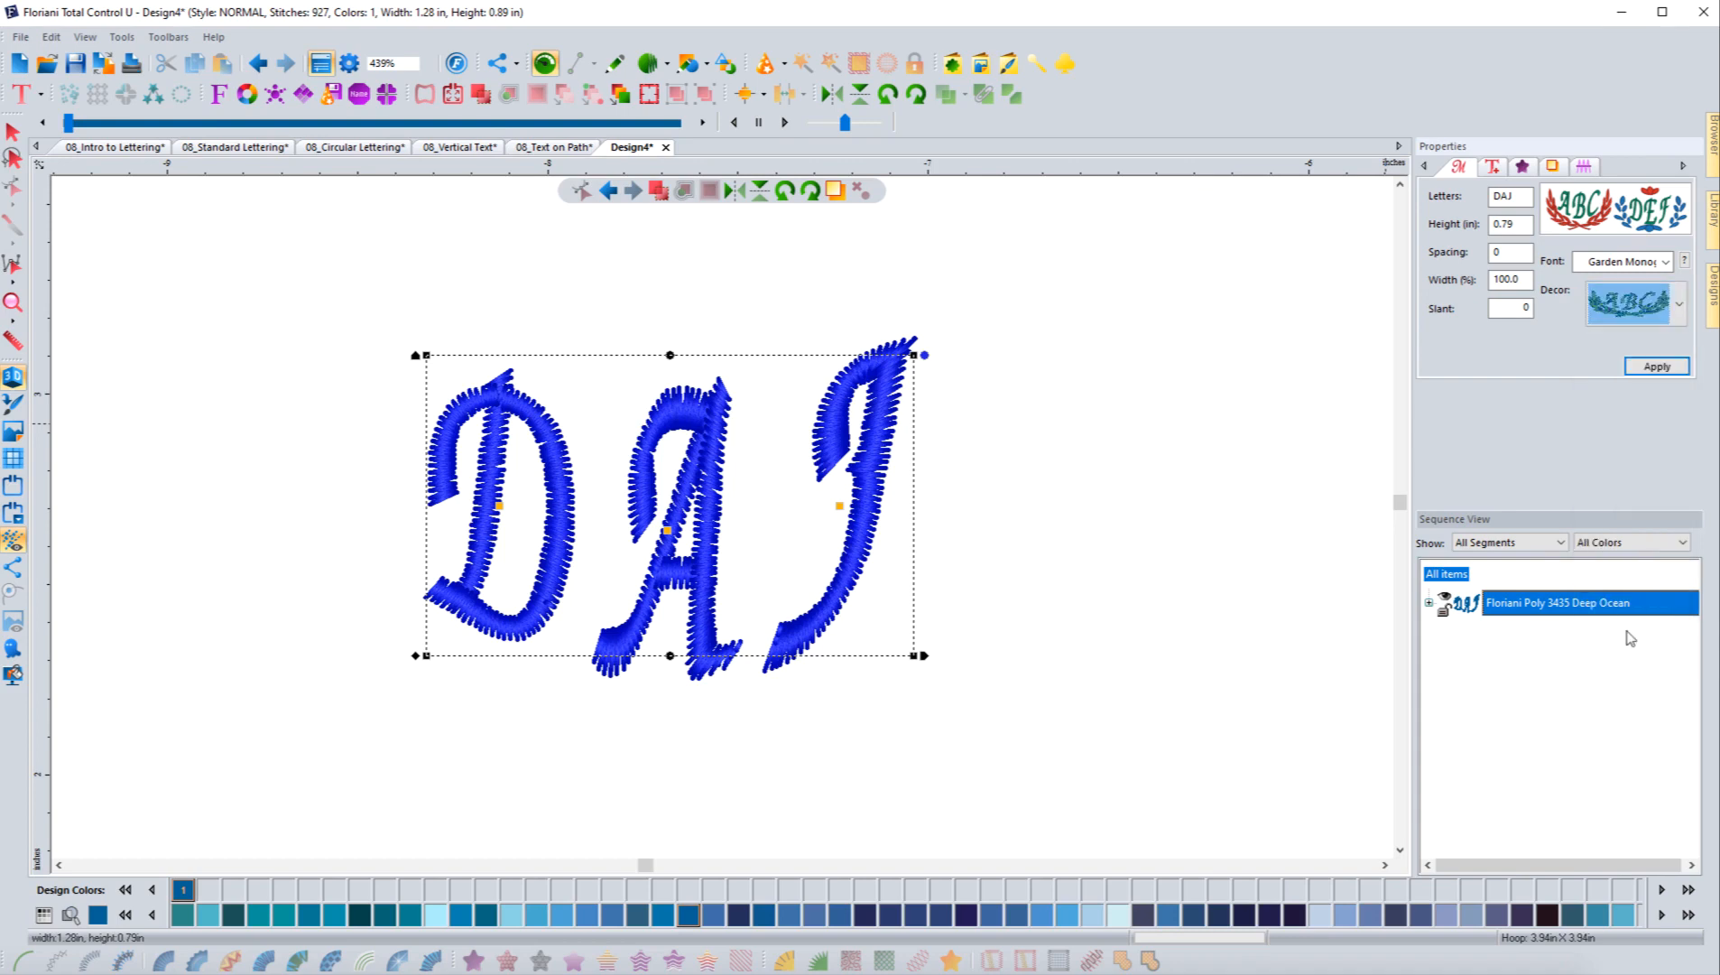
{"action": "left_click", "coordinate": [1647, 365]}
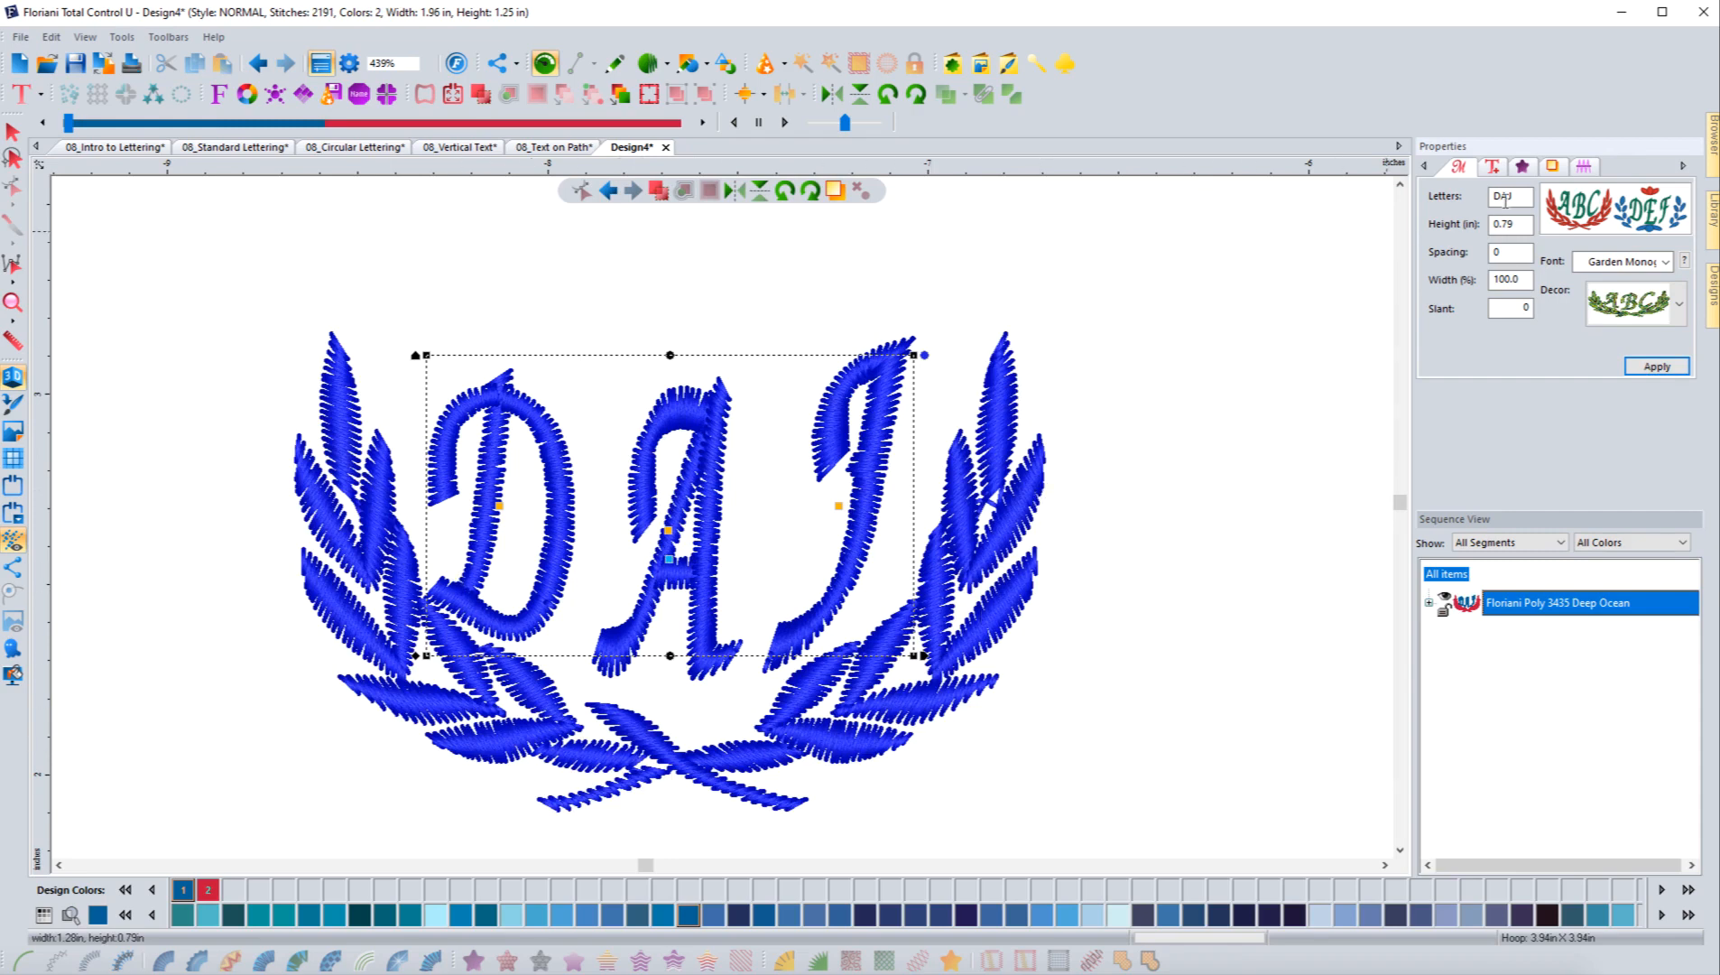
Change the decorated monogram's letters to ABC
{"action": "left_click_drag", "start_coordinate": [1514, 196], "coordinate": [1478, 190]}
{"action": "type", "text": "ABC"}
{"action": "left_click", "coordinate": [1657, 365]}
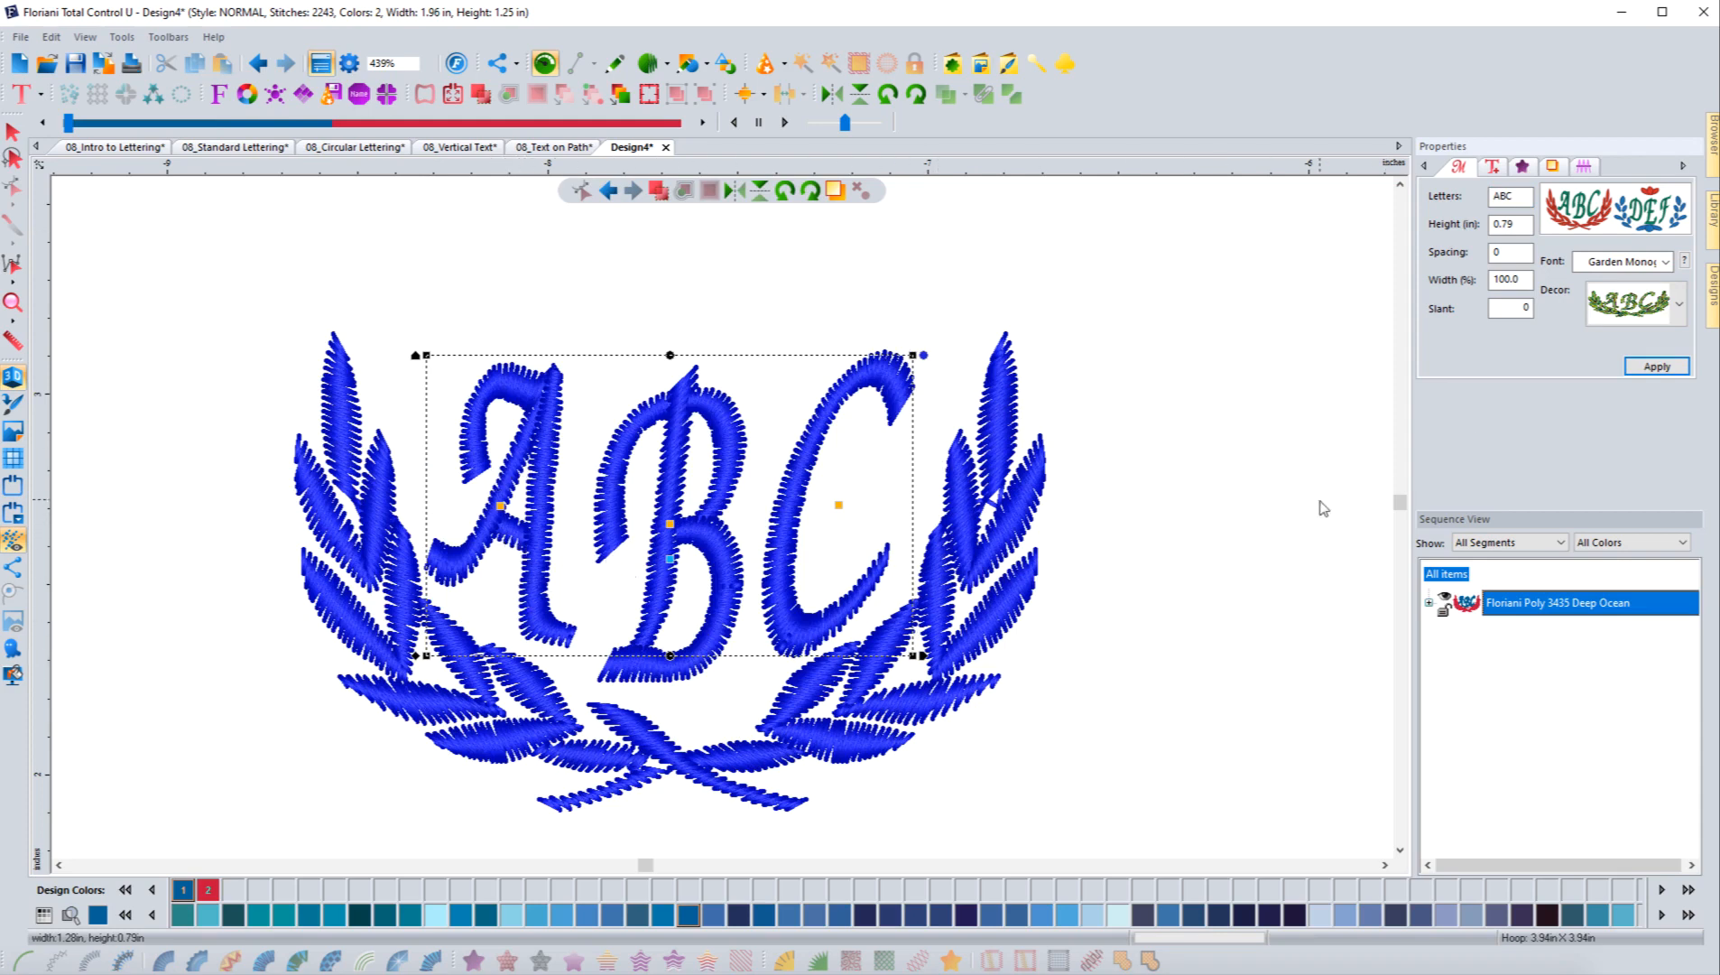
Replace the leafy decor with the oval Greek-key style border around the ABC letters
{"action": "left_click", "coordinate": [1680, 310]}
{"action": "left_click", "coordinate": [1646, 429]}
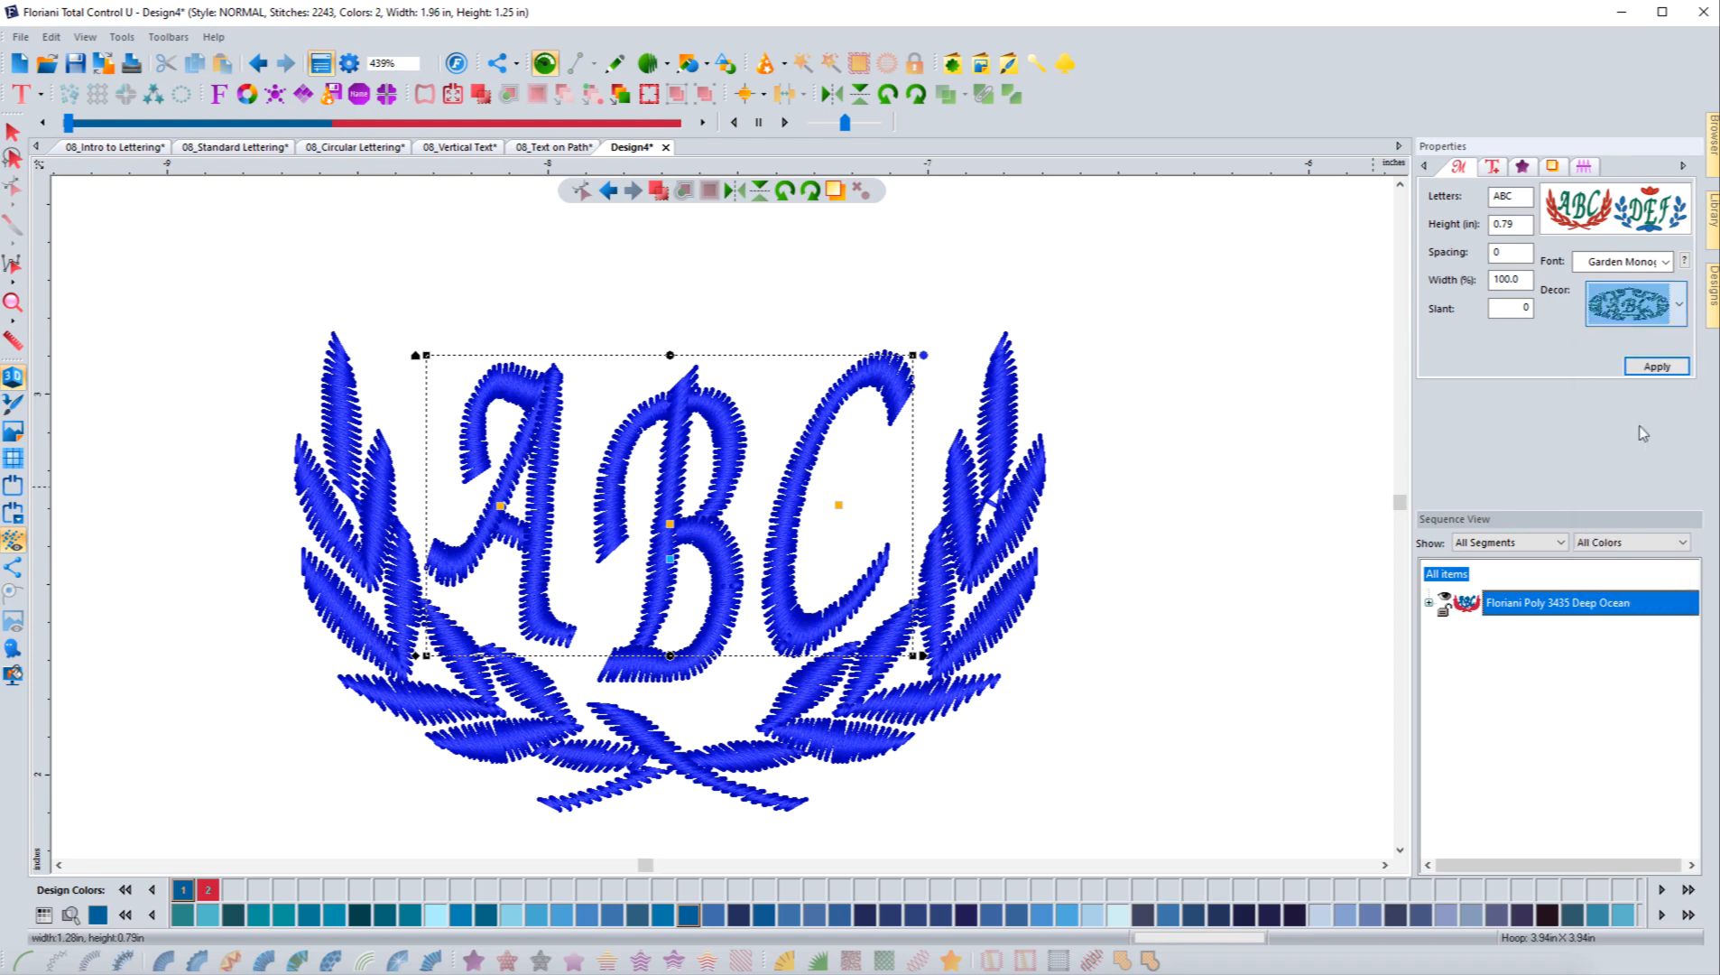
{"action": "left_click", "coordinate": [1657, 366]}
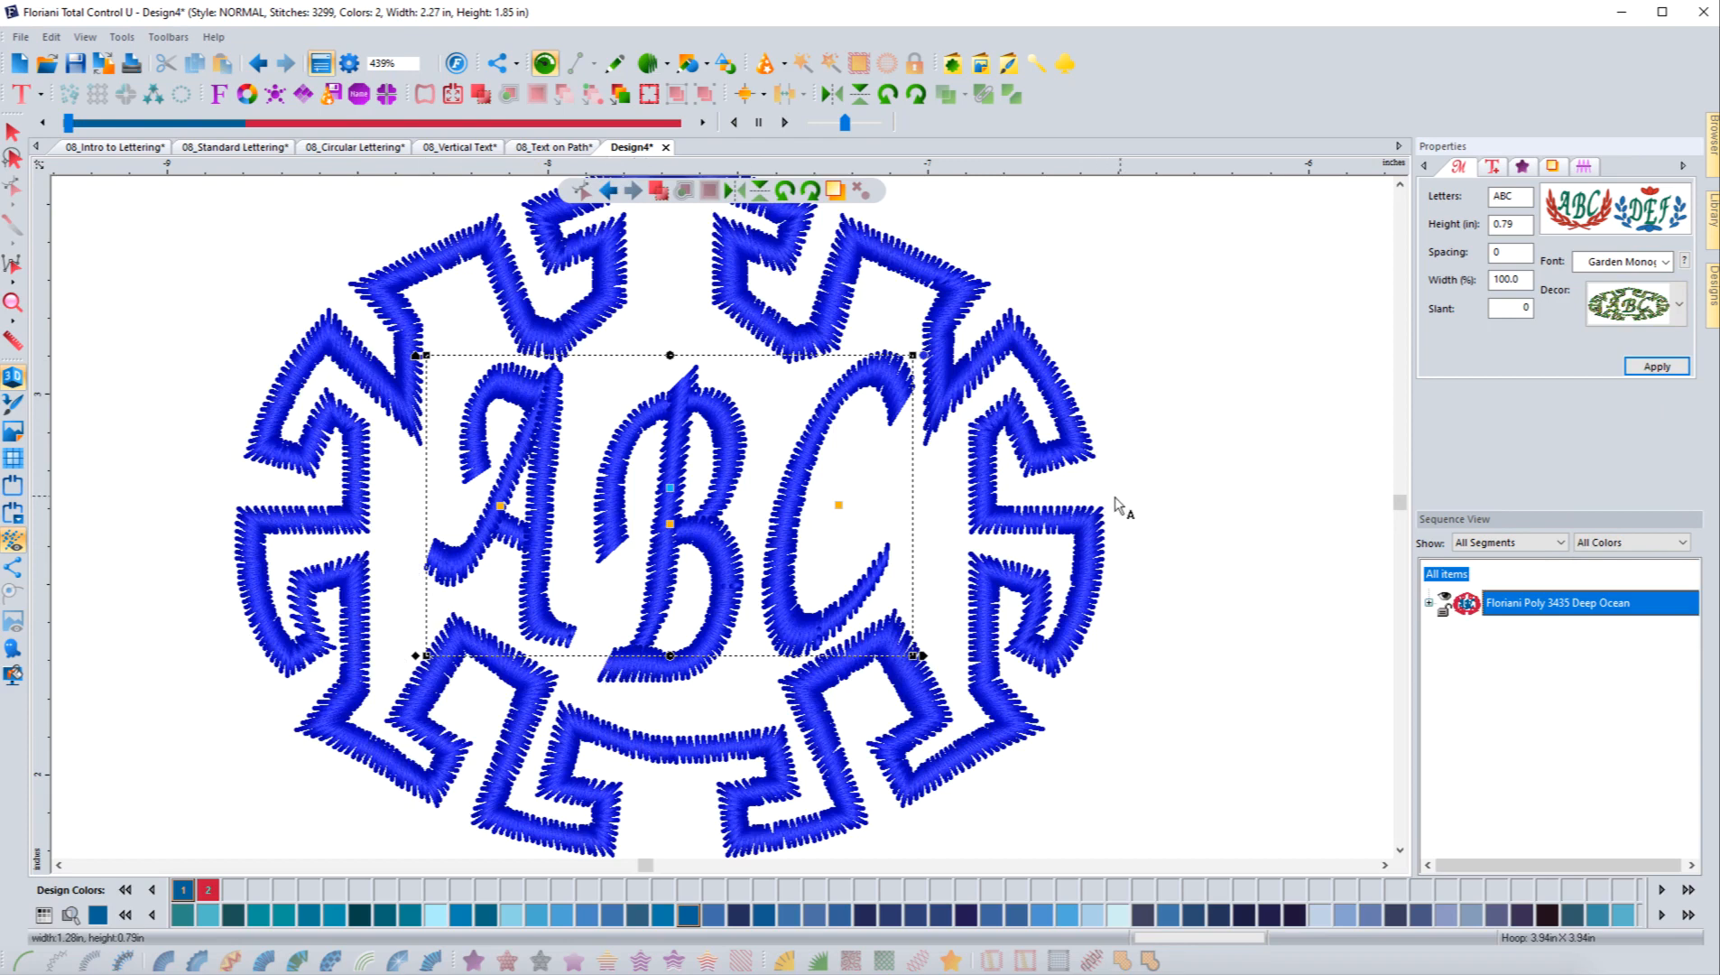
Change the ABC monogram's font to Graphia Monogram and apply it
{"action": "left_click", "coordinate": [1667, 263]}
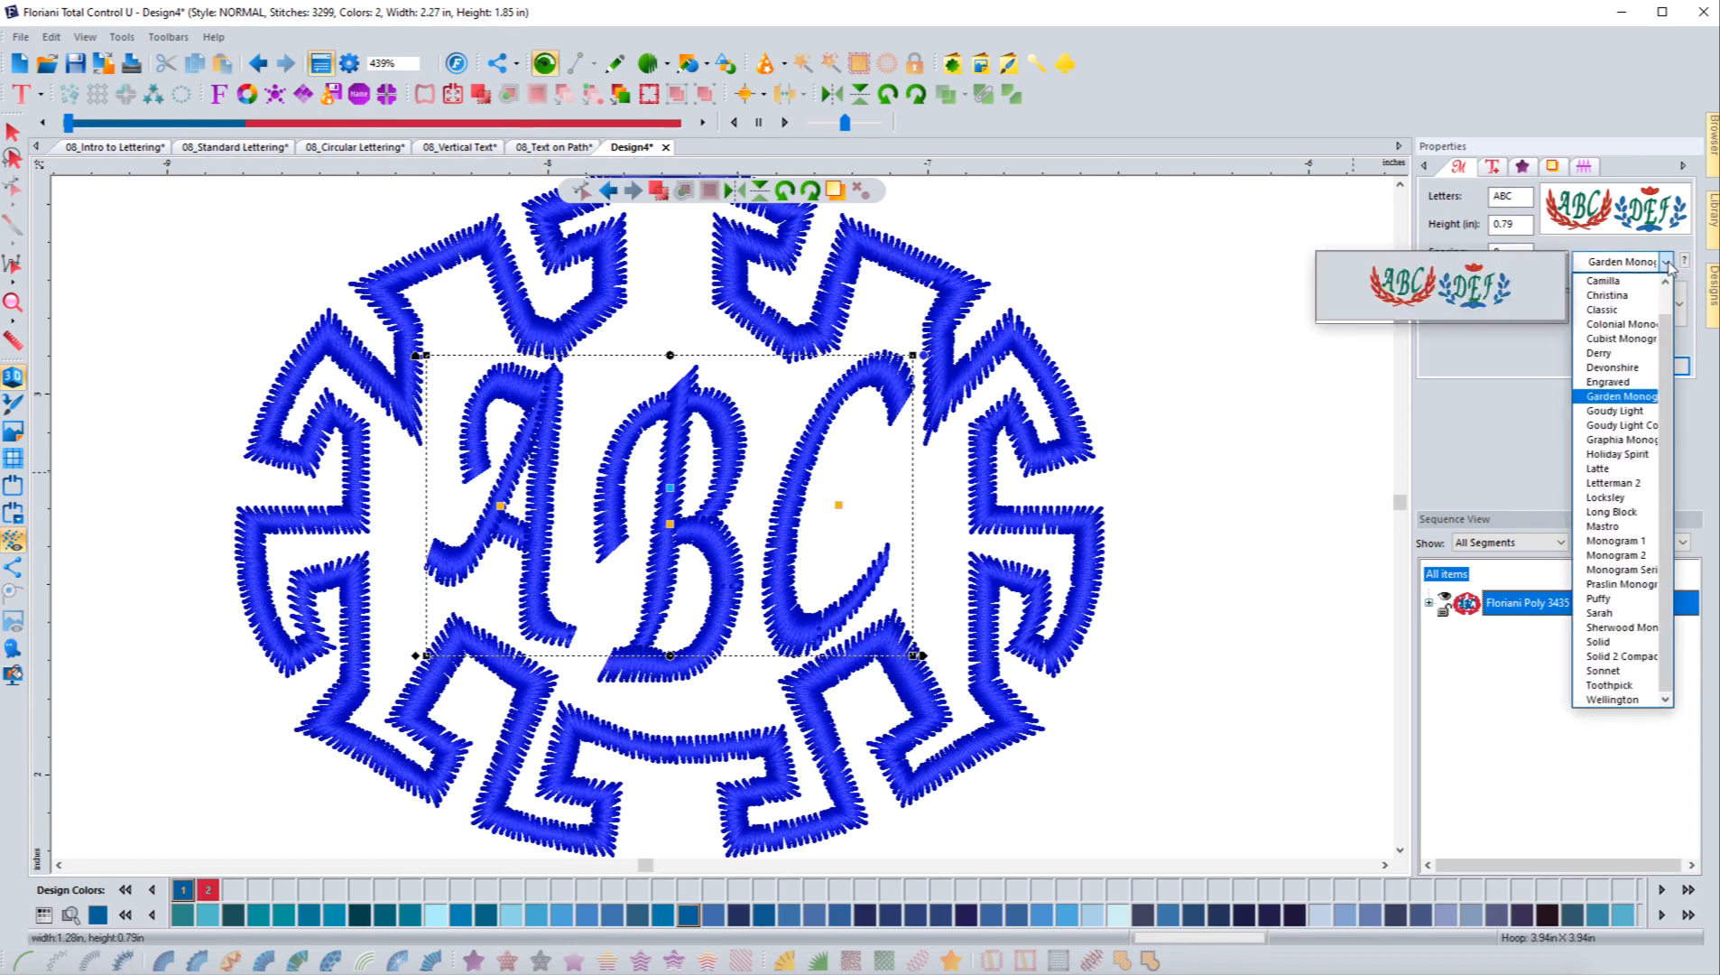
{"action": "left_click", "coordinate": [1606, 441]}
{"action": "left_click", "coordinate": [1659, 367]}
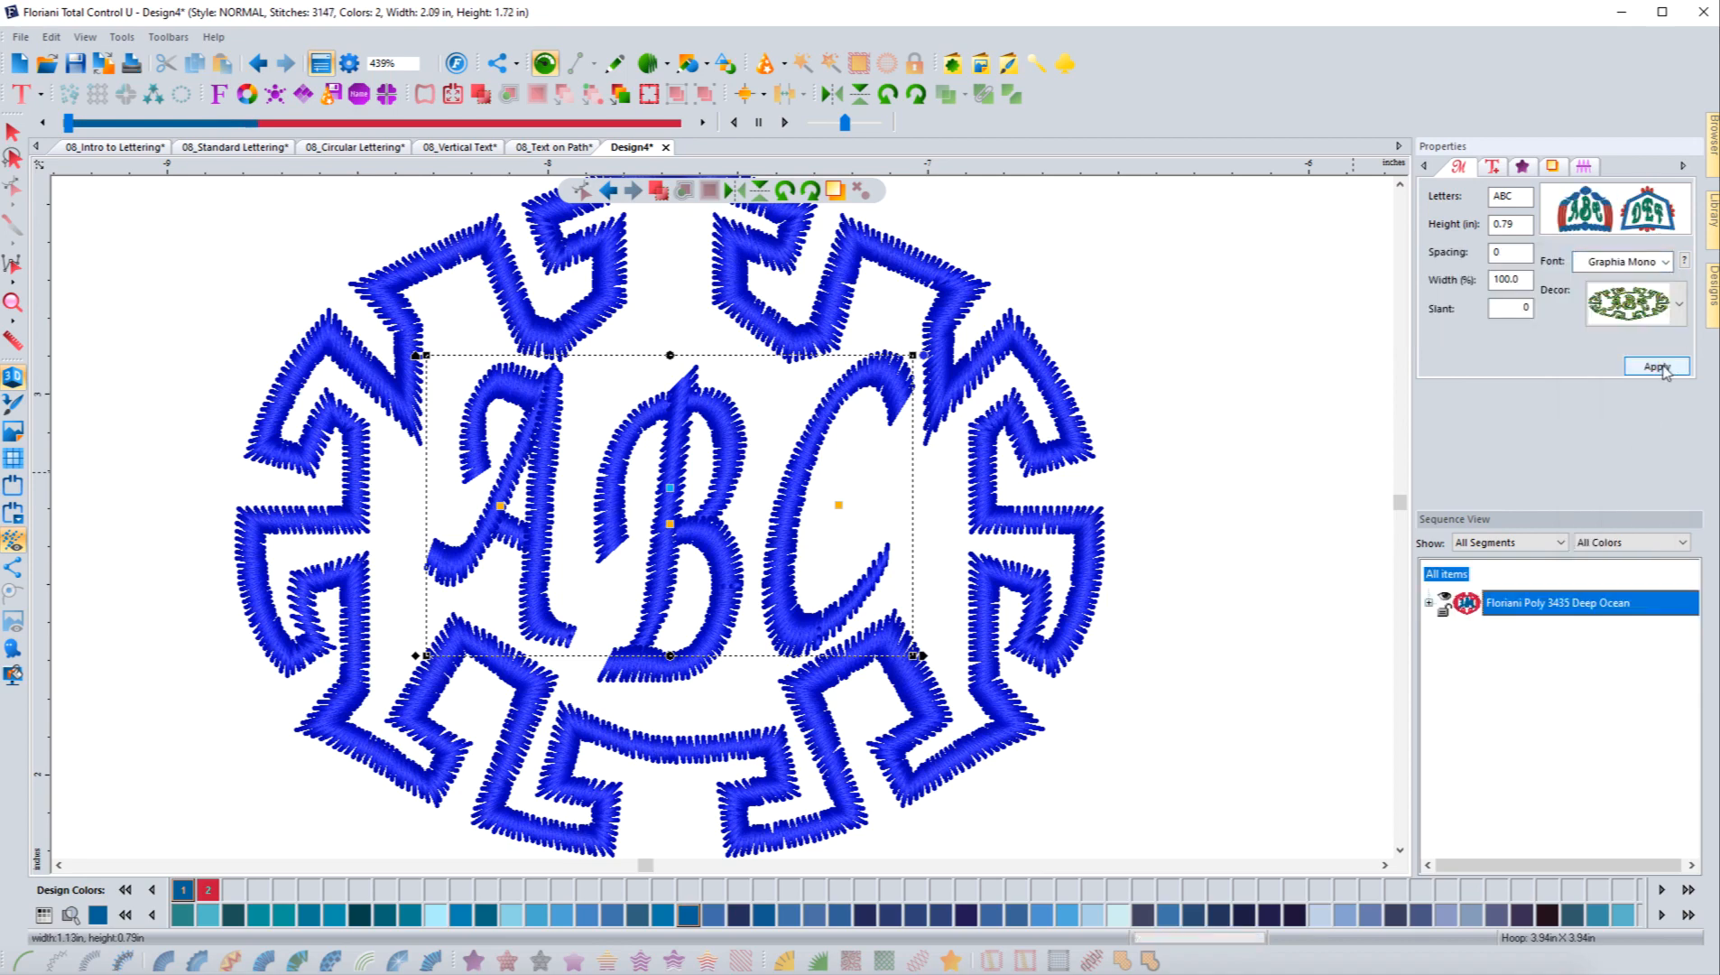
Replace the oval border with the arched frame decor that has straight sides and a beaded base
{"action": "left_click", "coordinate": [1640, 307]}
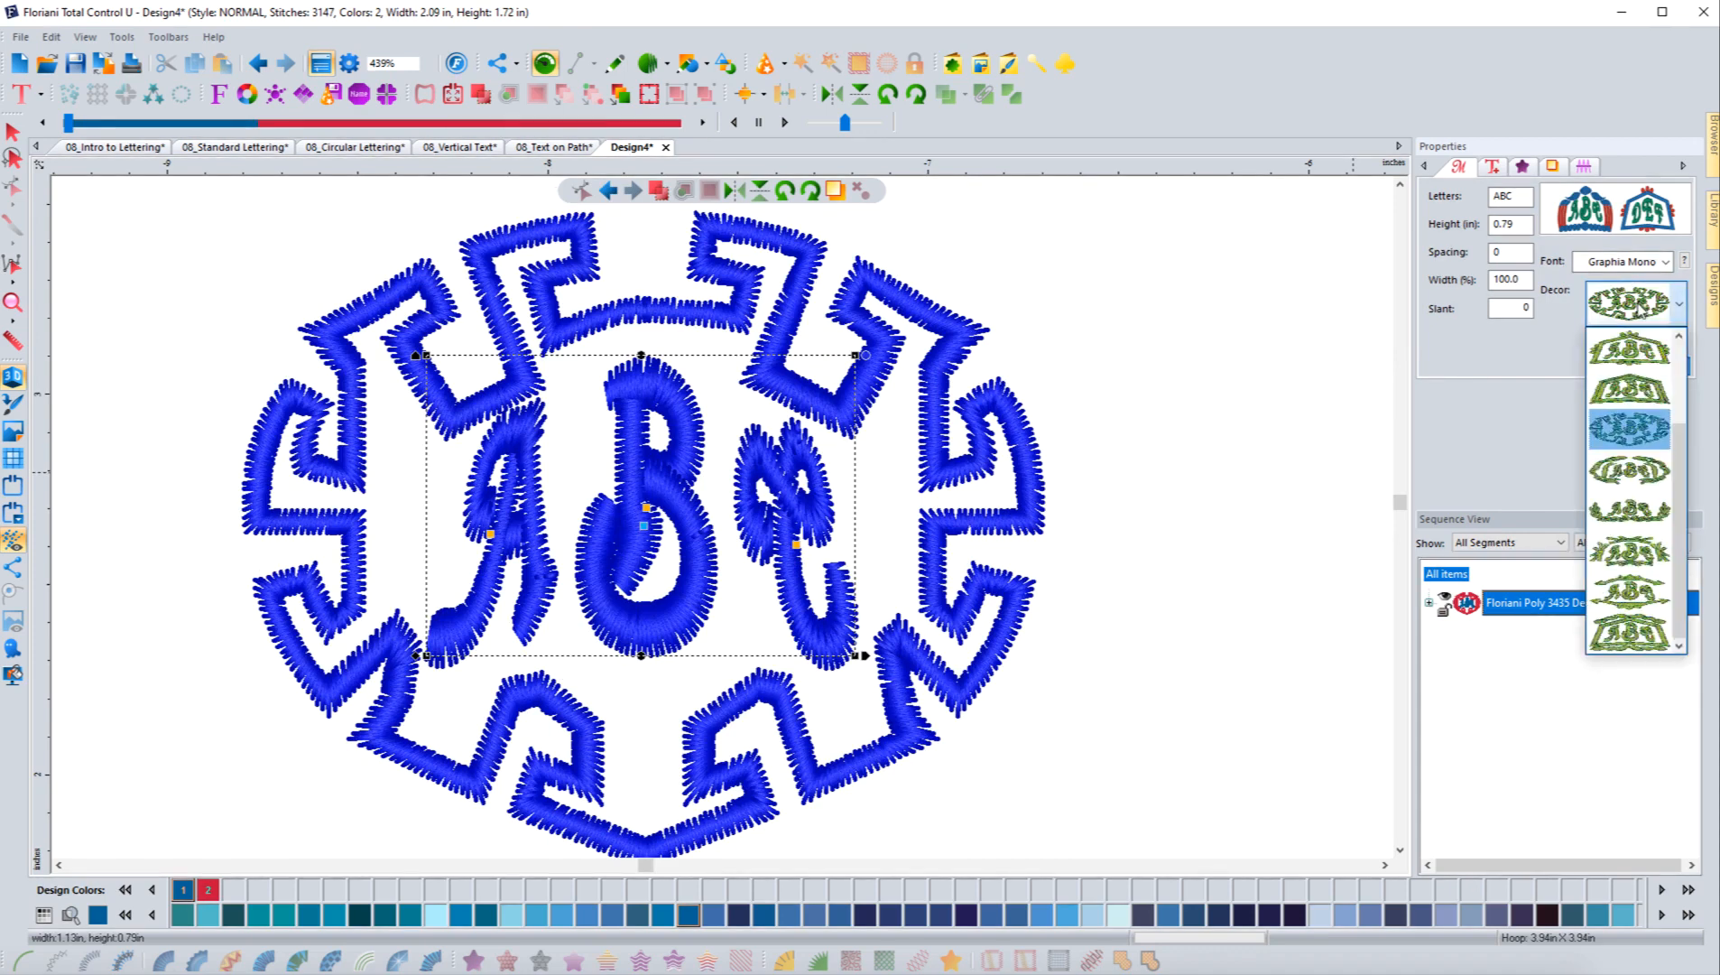
{"action": "scroll", "coordinate": [1654, 544], "scroll_direction": "up", "scroll_amount": 1}
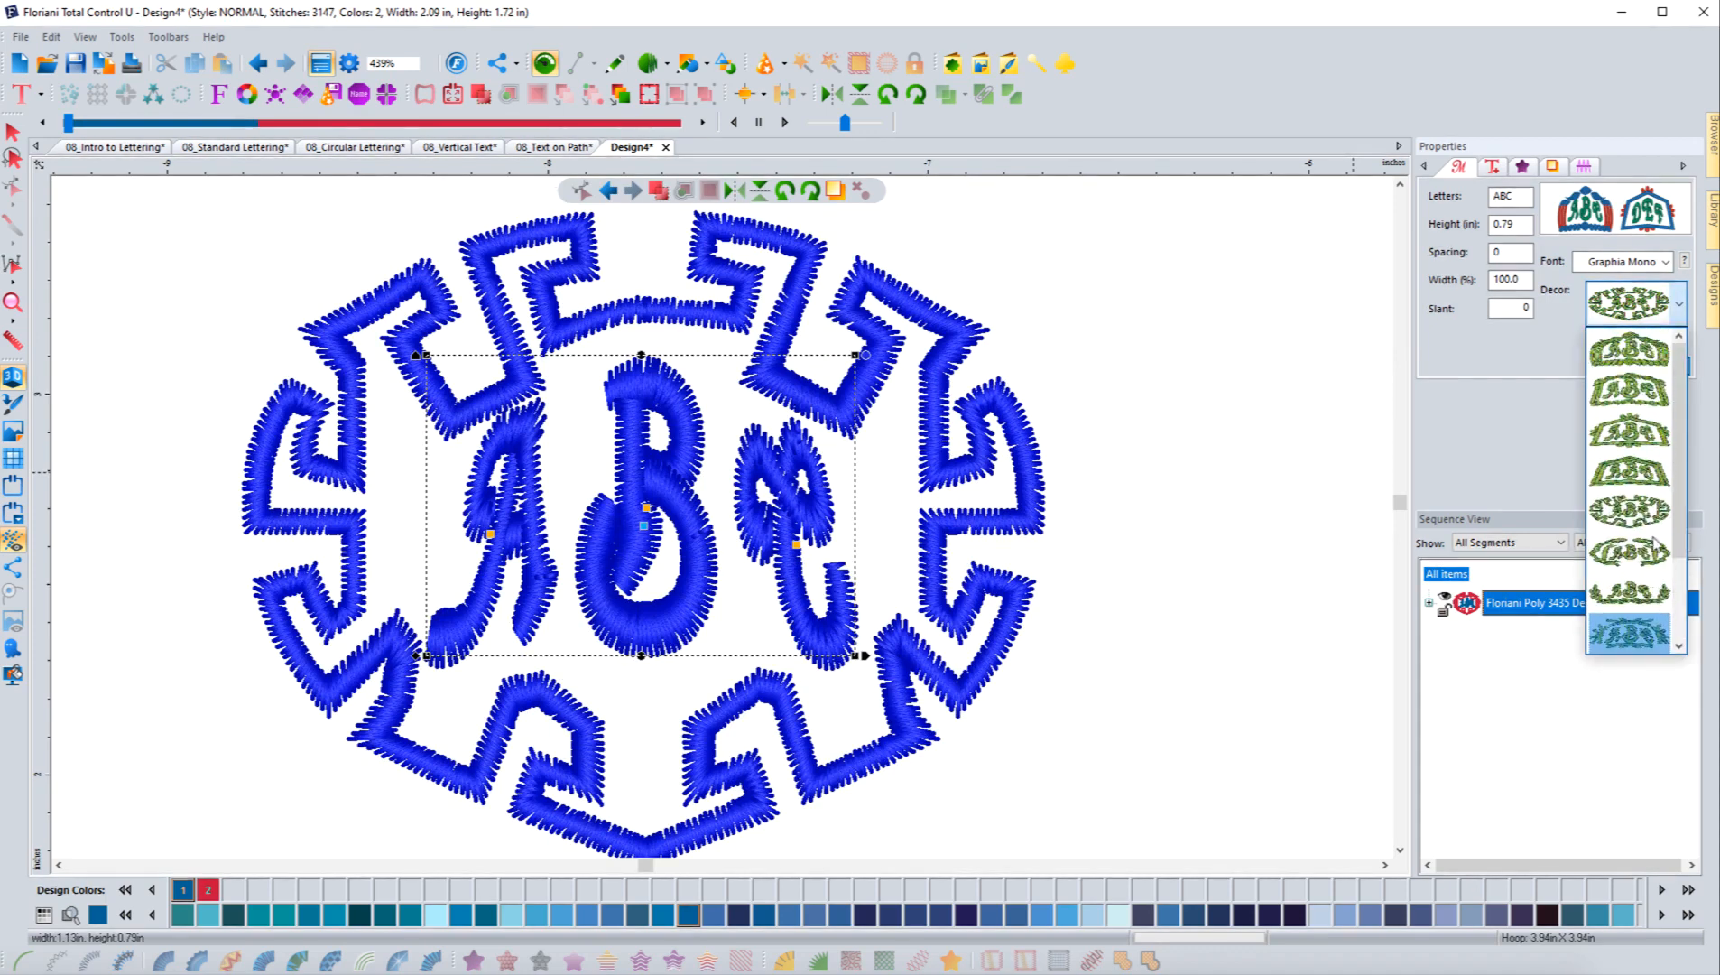
{"action": "left_click", "coordinate": [1643, 433]}
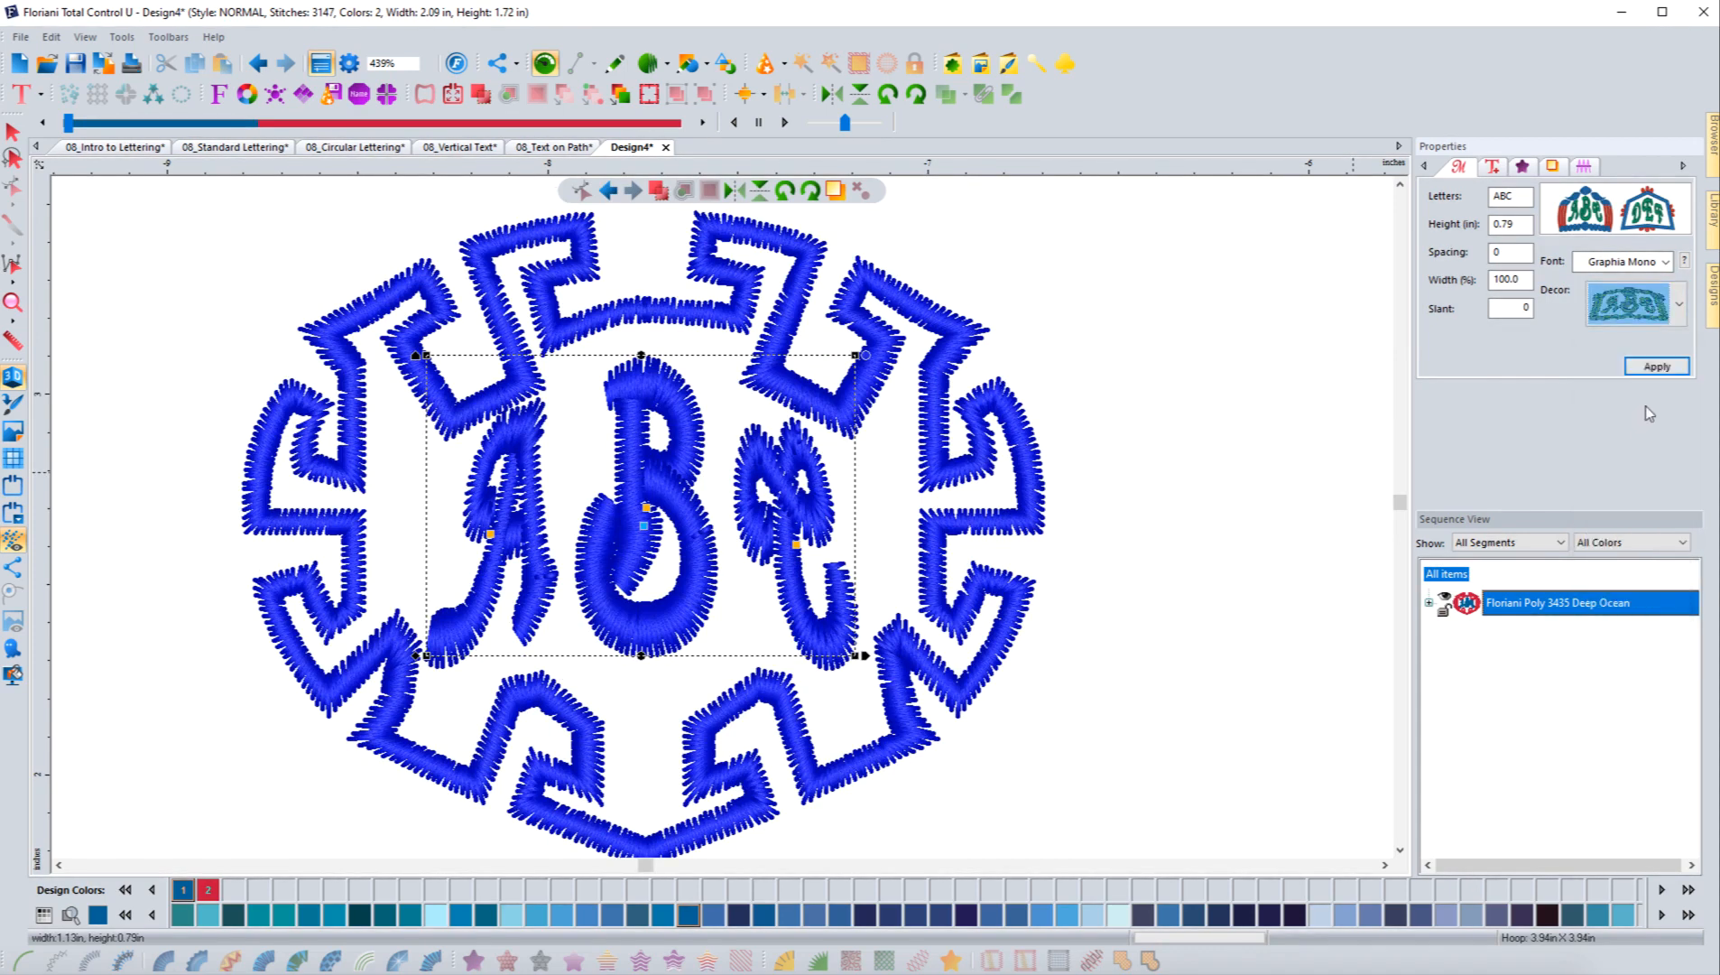
{"action": "left_click", "coordinate": [1655, 367]}
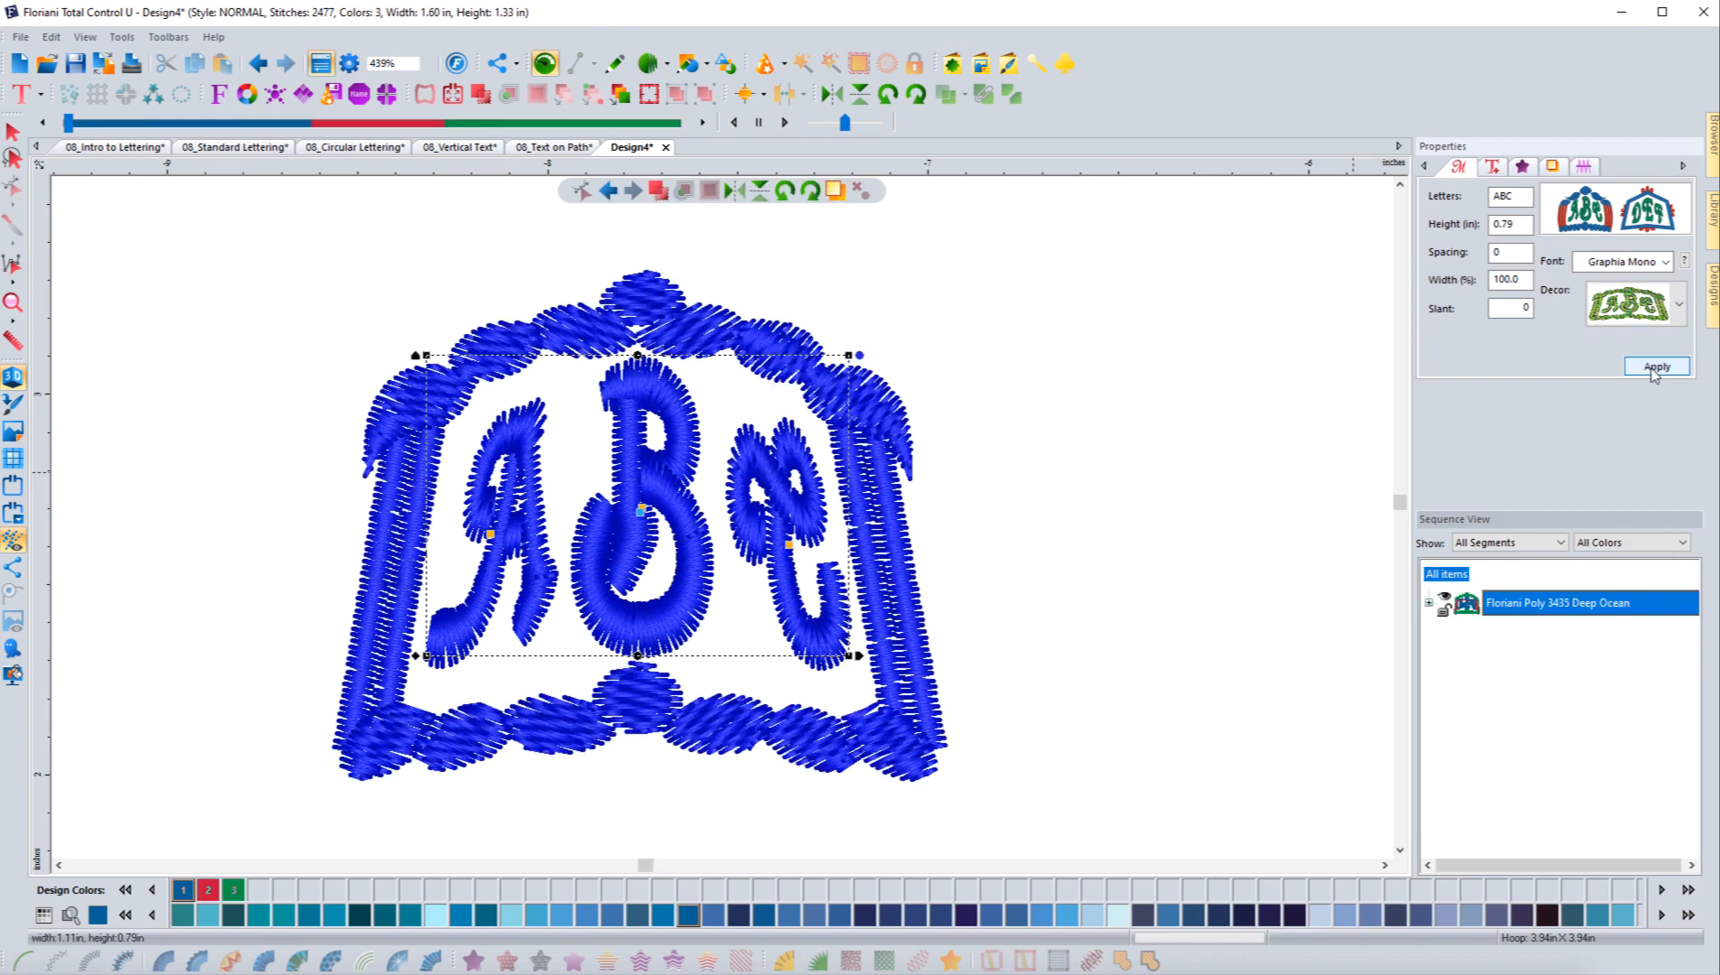
Change the ABC monogram's font to Monogram 1 and apply it
{"action": "left_click", "coordinate": [1624, 261]}
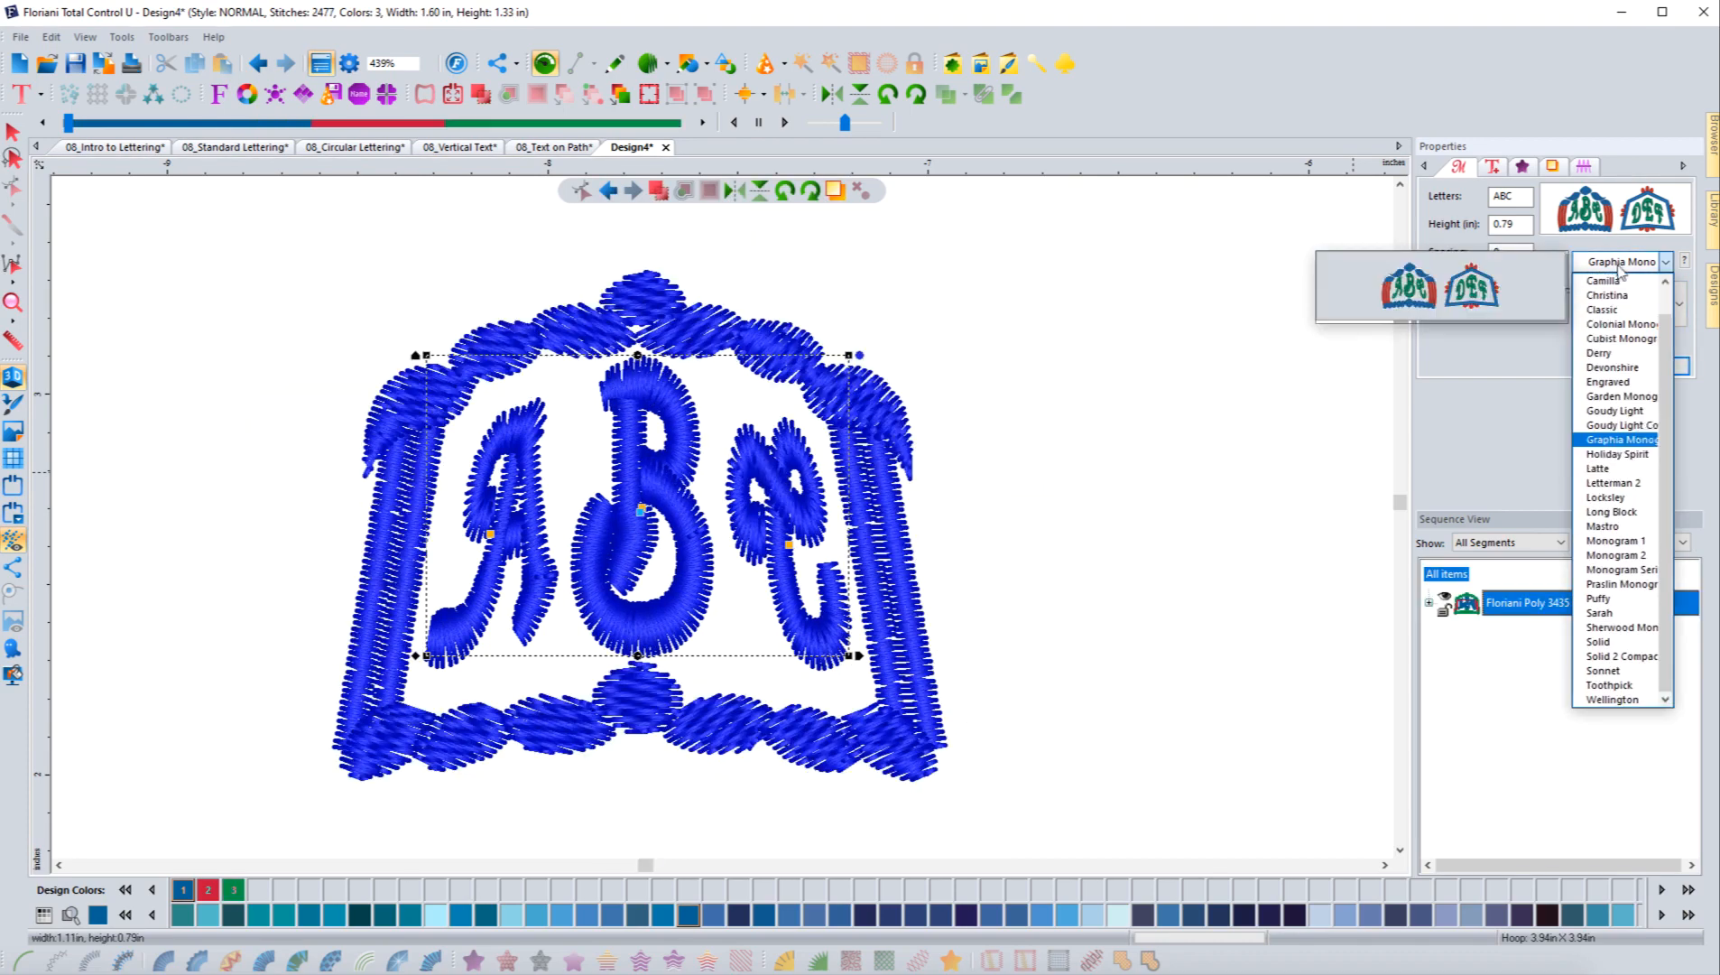
{"action": "scroll", "coordinate": [1614, 330], "scroll_direction": "up", "scroll_amount": 1}
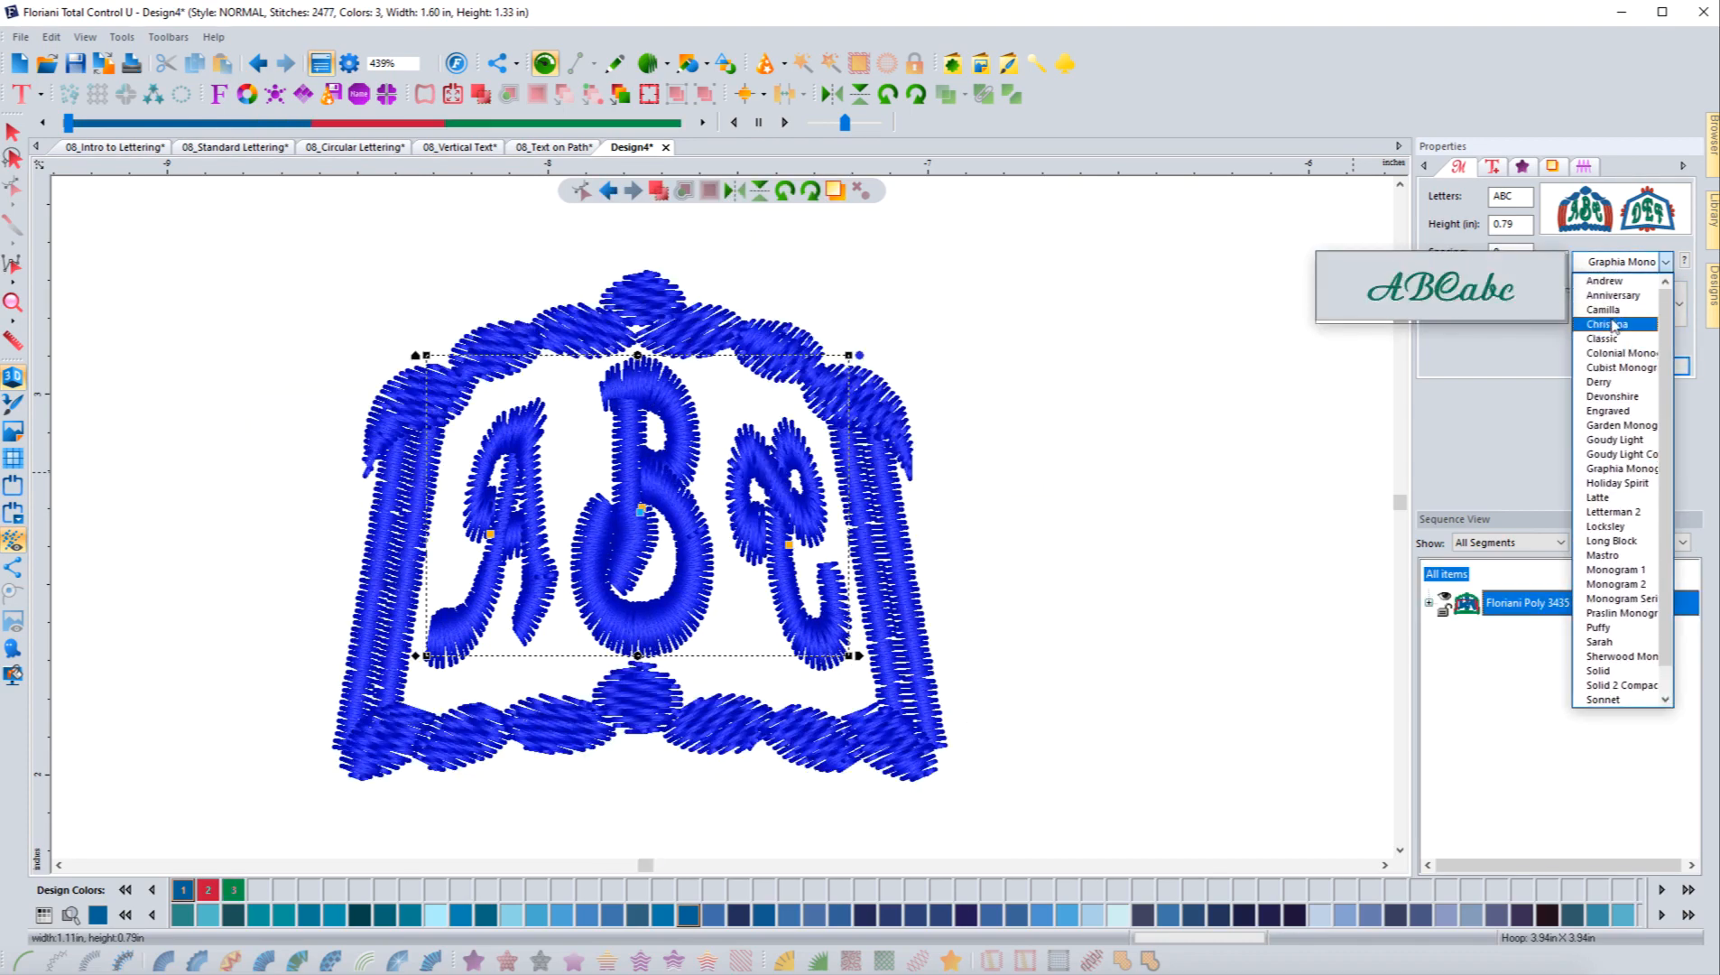
{"action": "left_click", "coordinate": [1645, 570]}
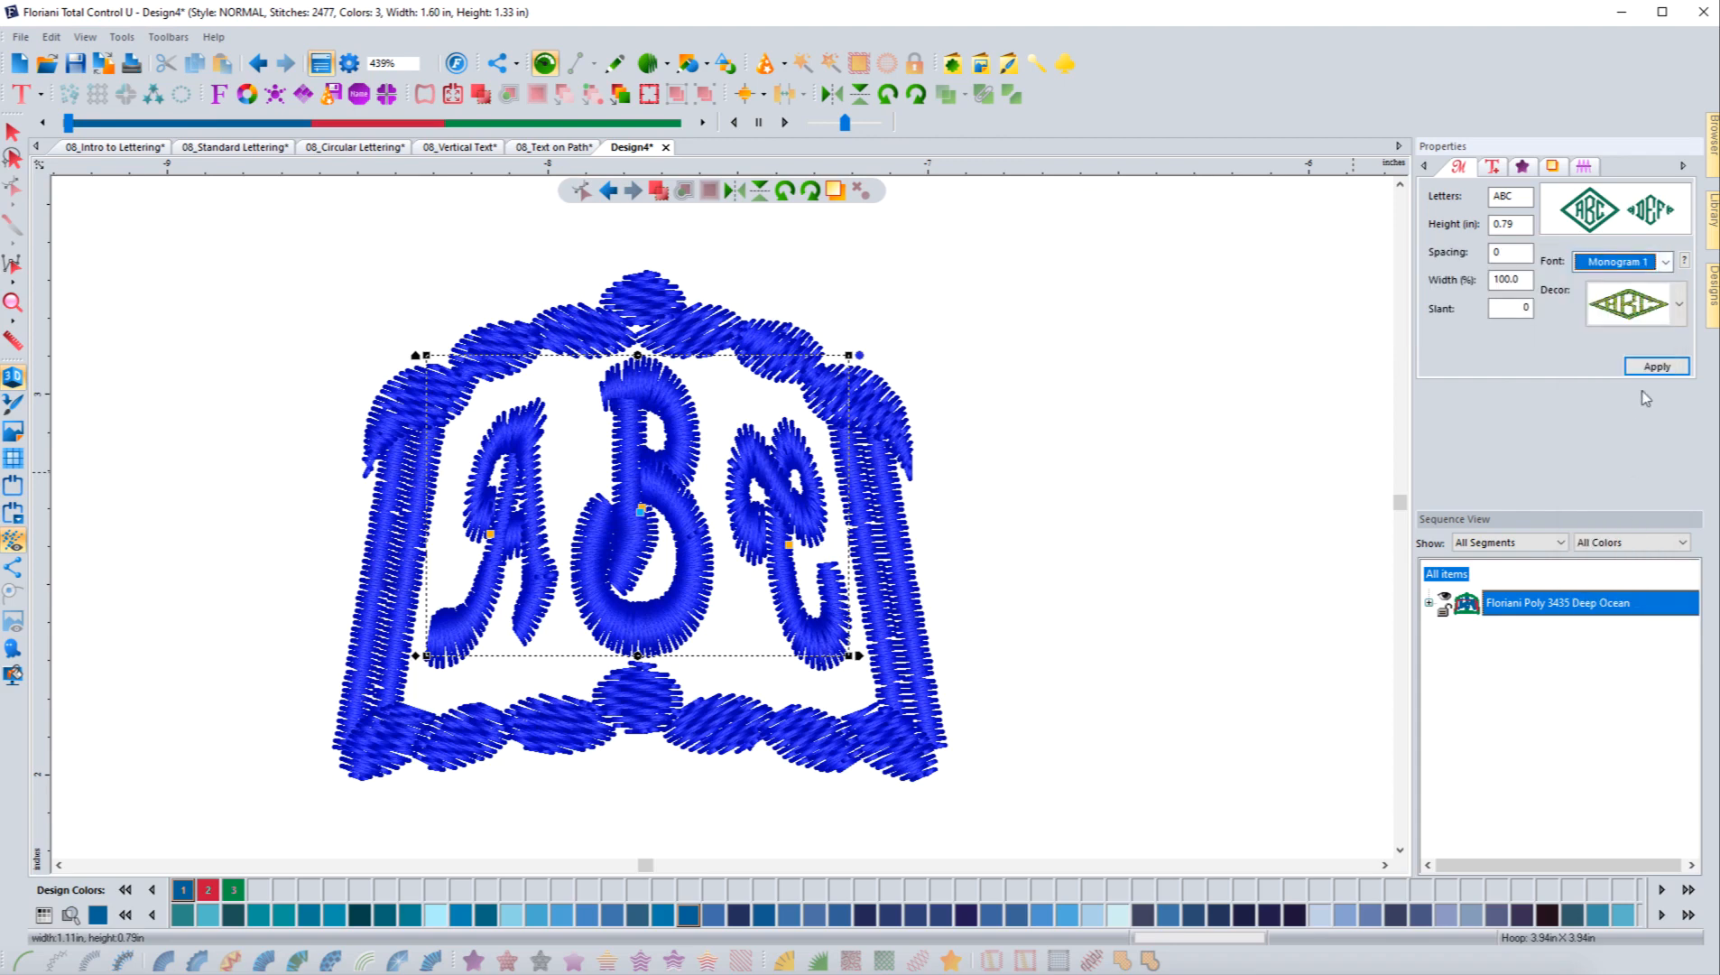
{"action": "left_click", "coordinate": [1644, 367]}
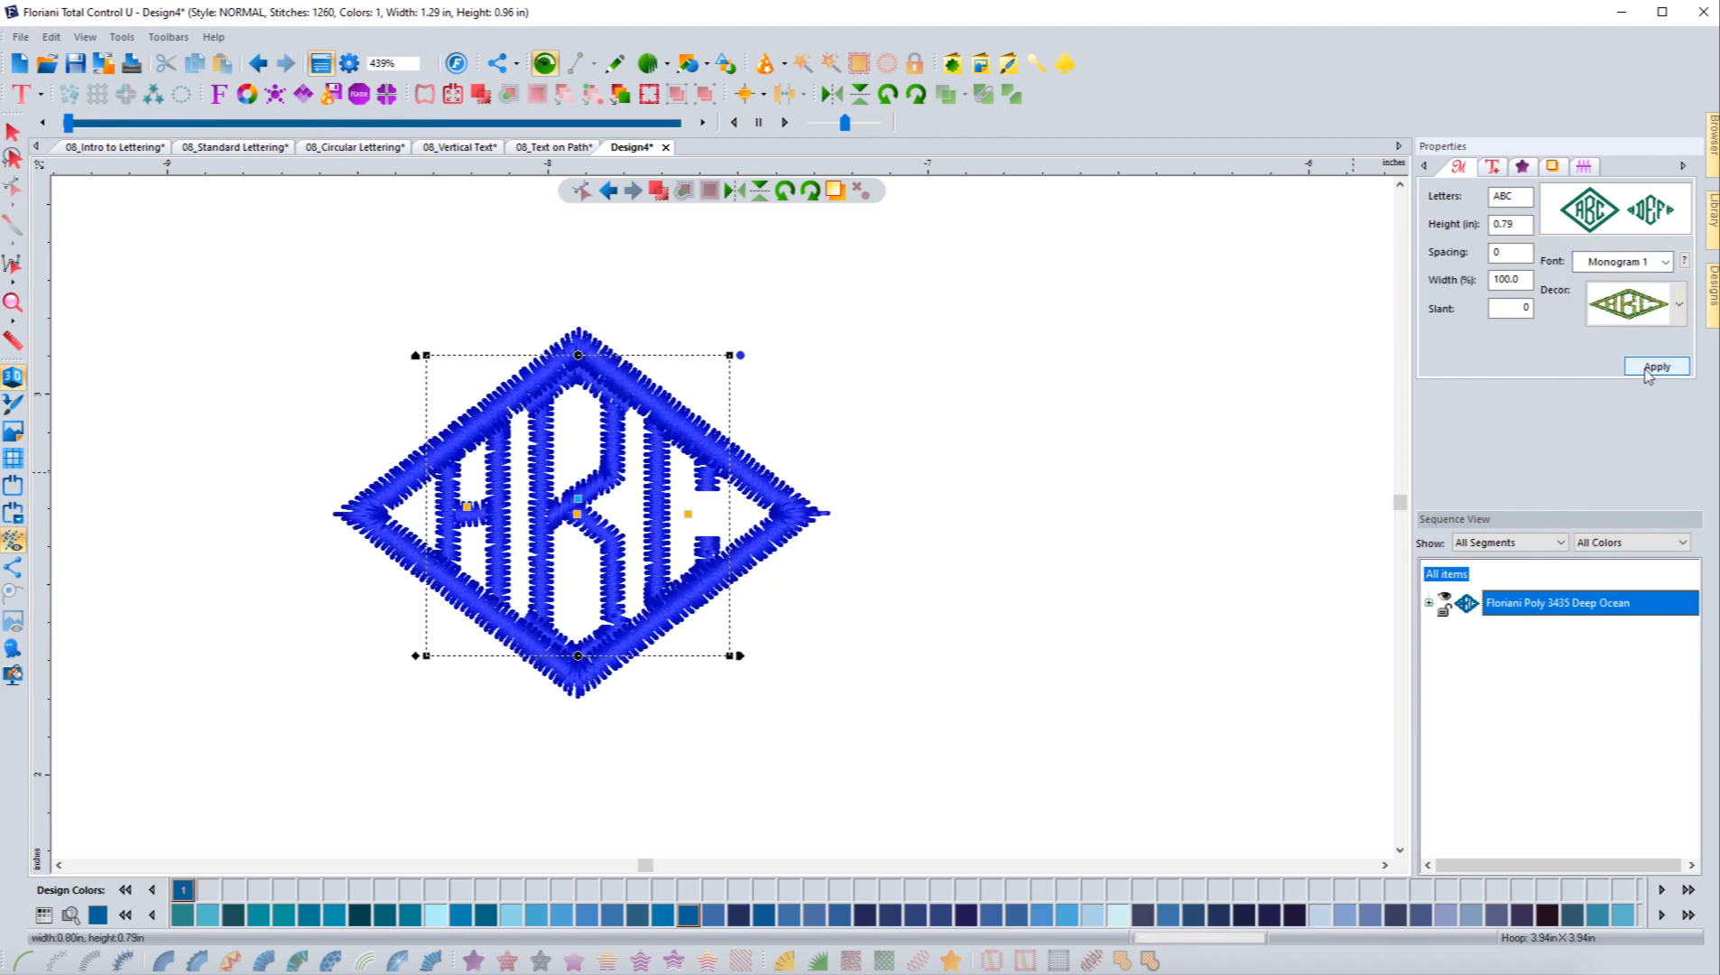
Replace the diamond frame with the decor that has small pointed ornaments on both sides of the letters
{"action": "left_click", "coordinate": [1646, 312]}
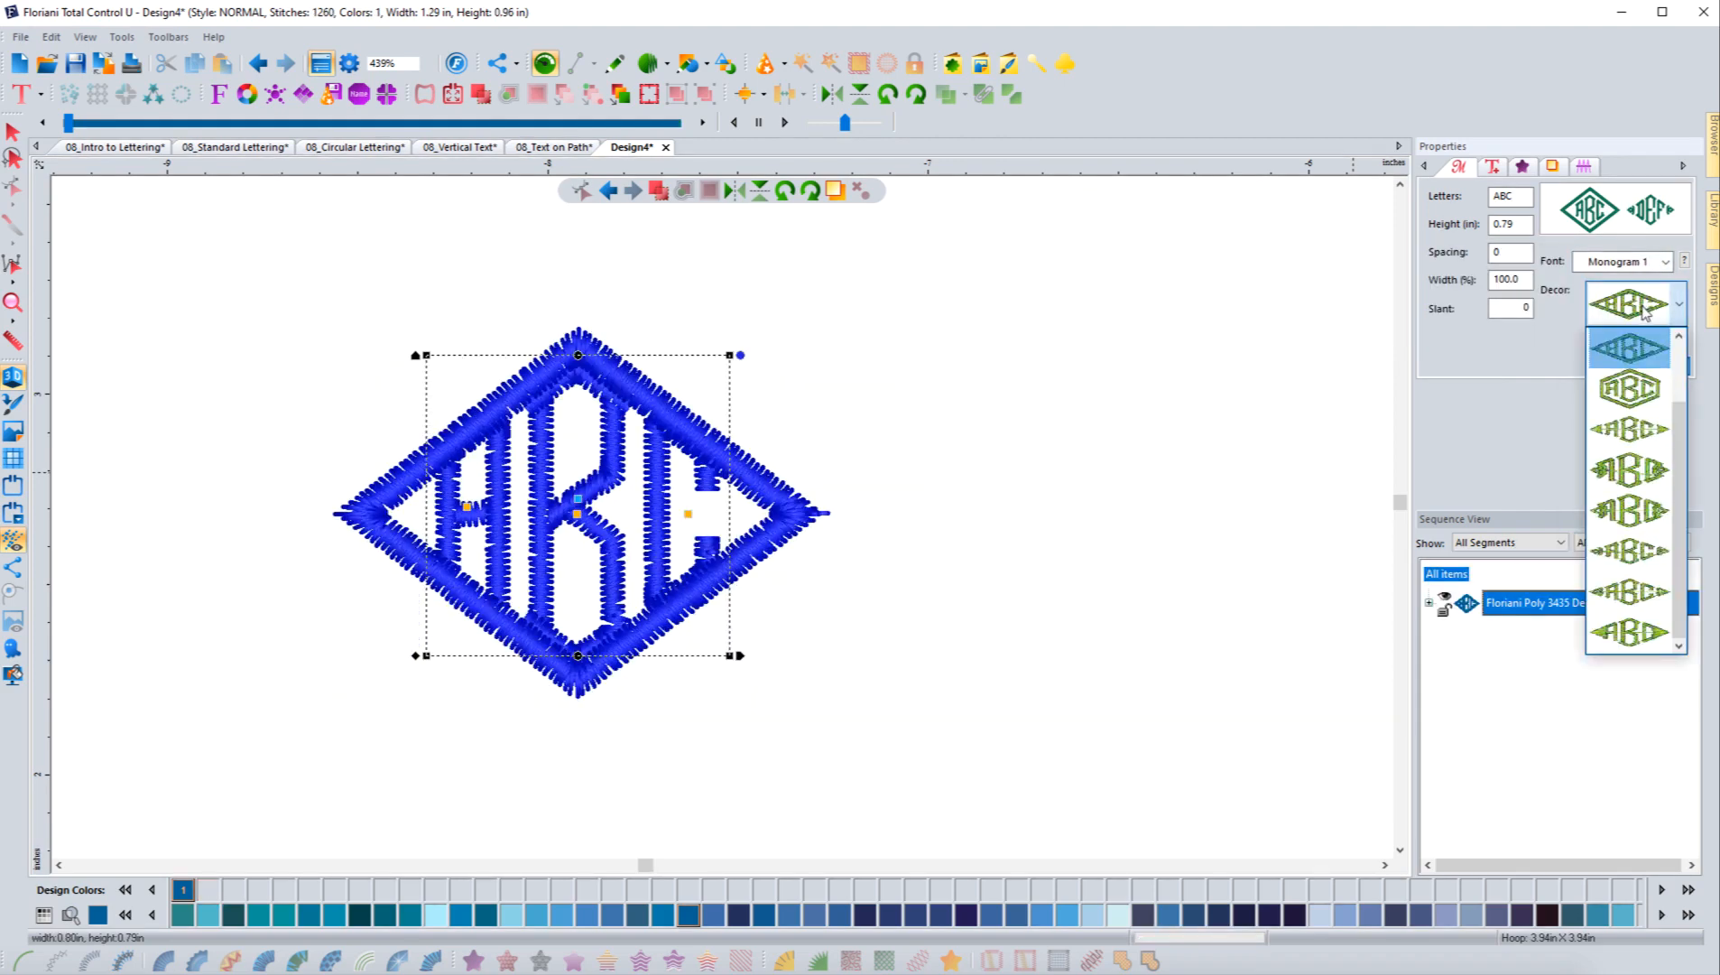
{"action": "left_click", "coordinate": [1638, 471]}
{"action": "left_click", "coordinate": [1648, 364]}
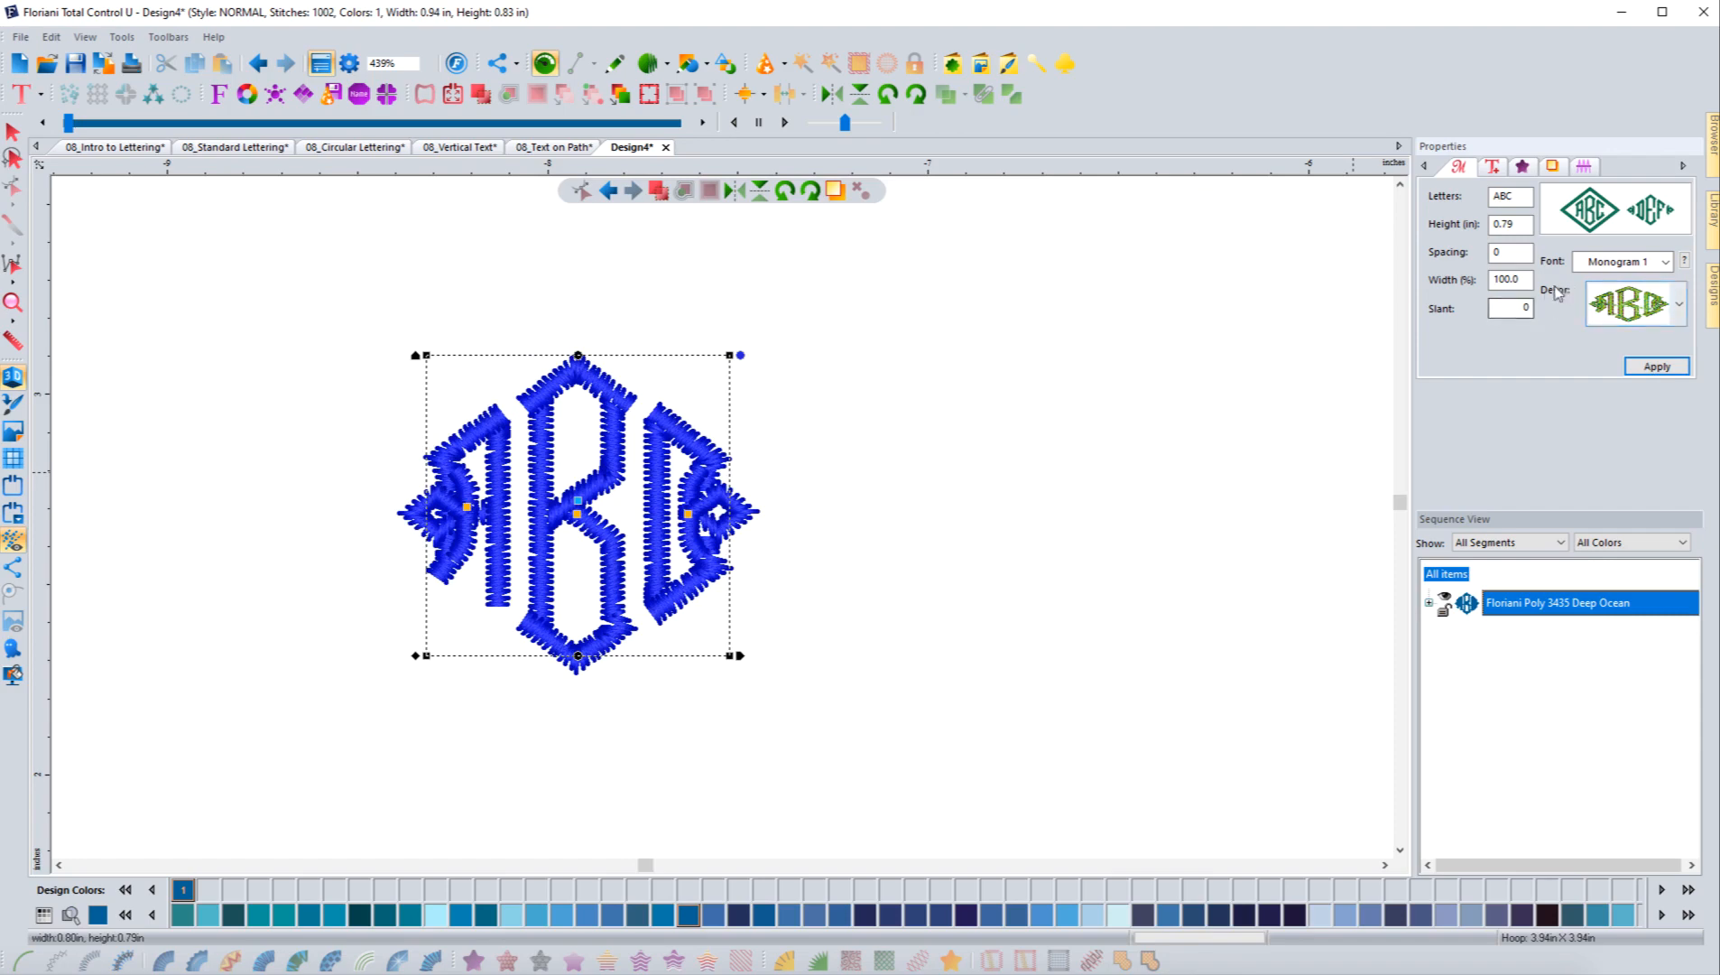
Replace the side ornaments with the hexagonal frame decor around the ABC letters
{"action": "left_click", "coordinate": [1636, 315]}
{"action": "left_click", "coordinate": [1635, 399]}
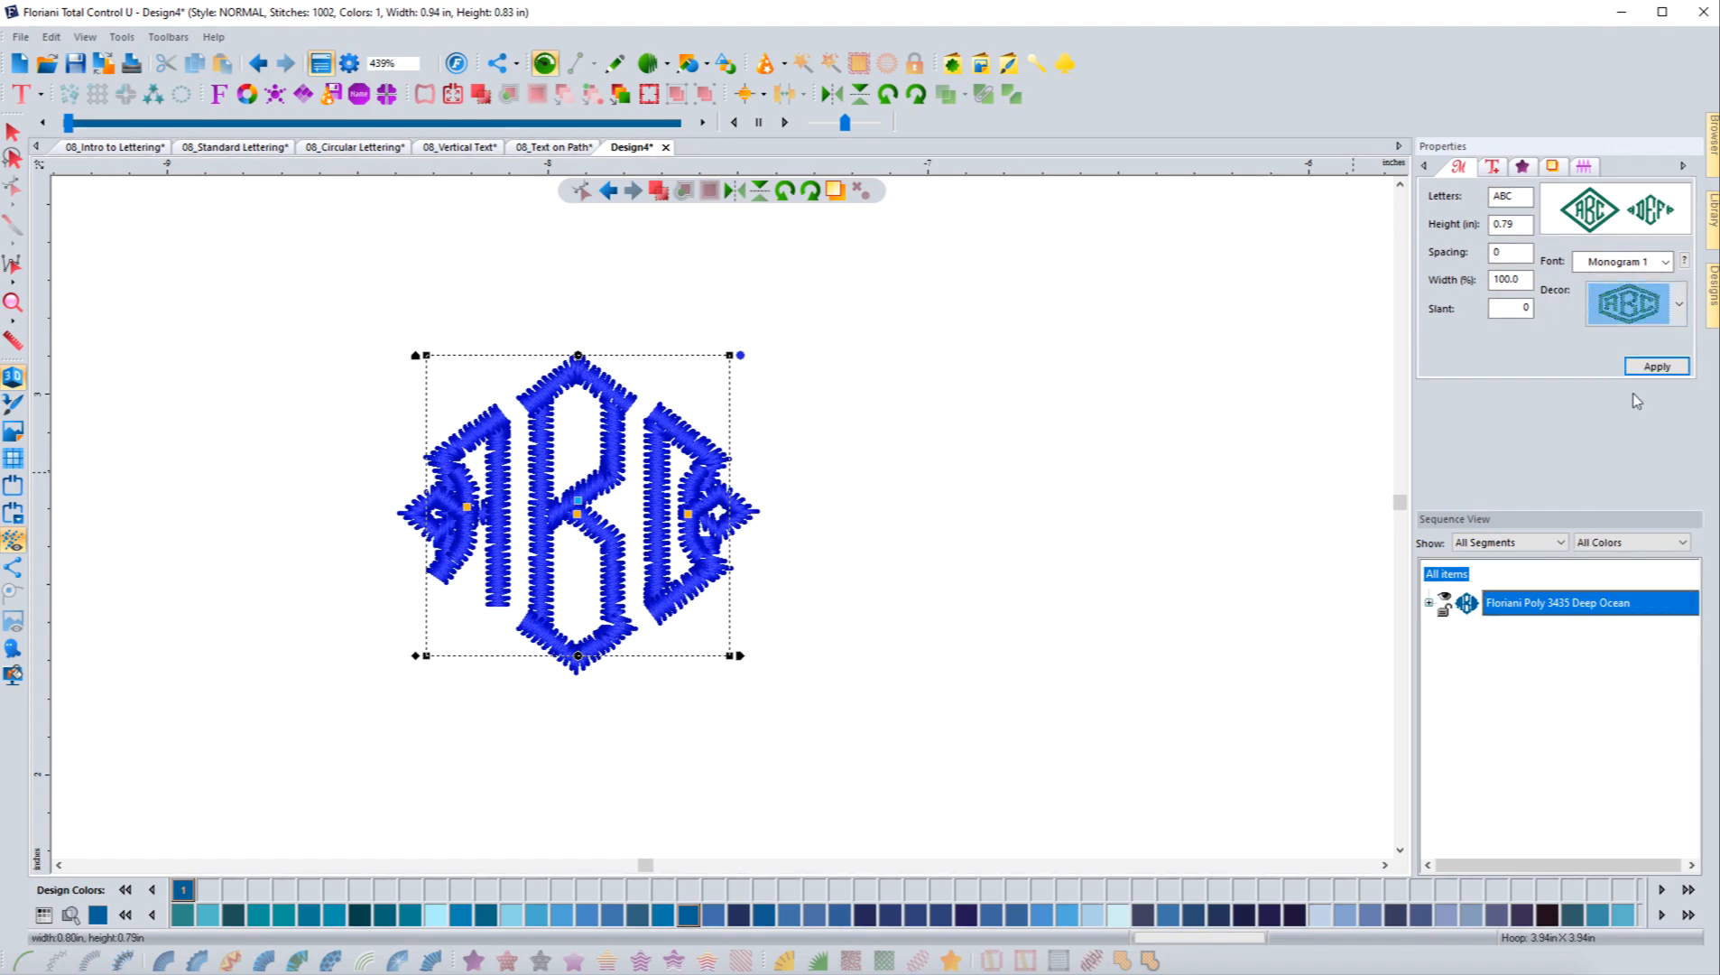
{"action": "left_click", "coordinate": [1647, 370]}
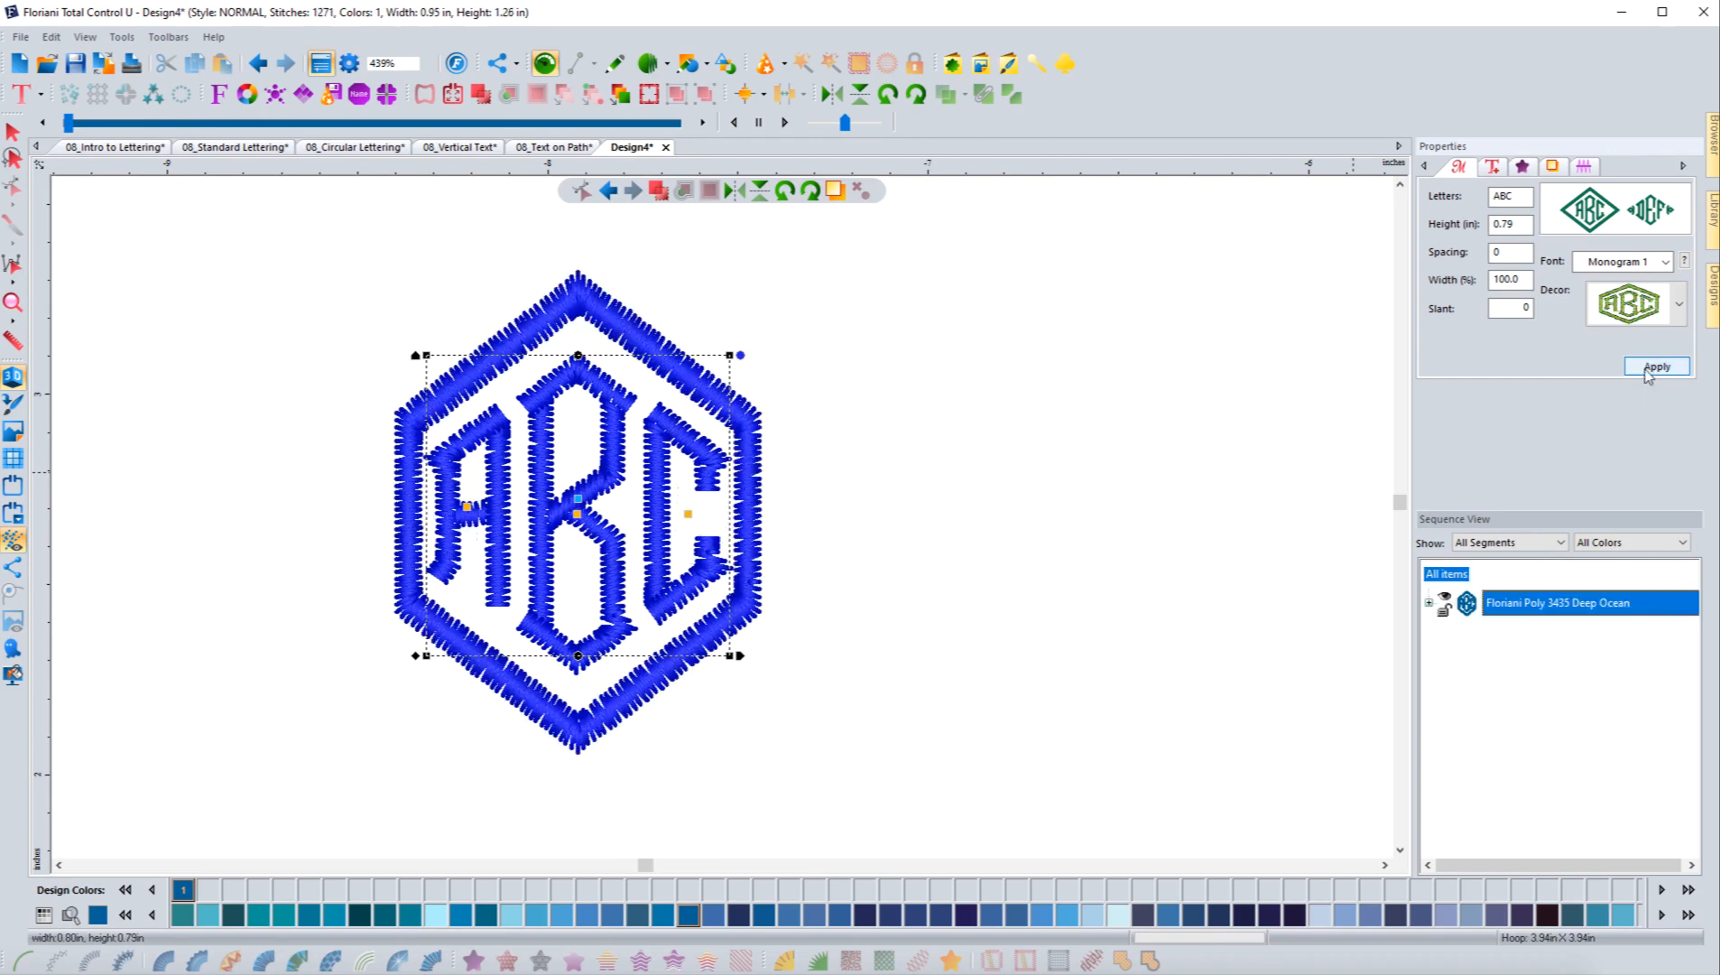
Review the monogram's sew sequence, trim and lock settings and the available frame types
{"action": "left_click", "coordinate": [1492, 168]}
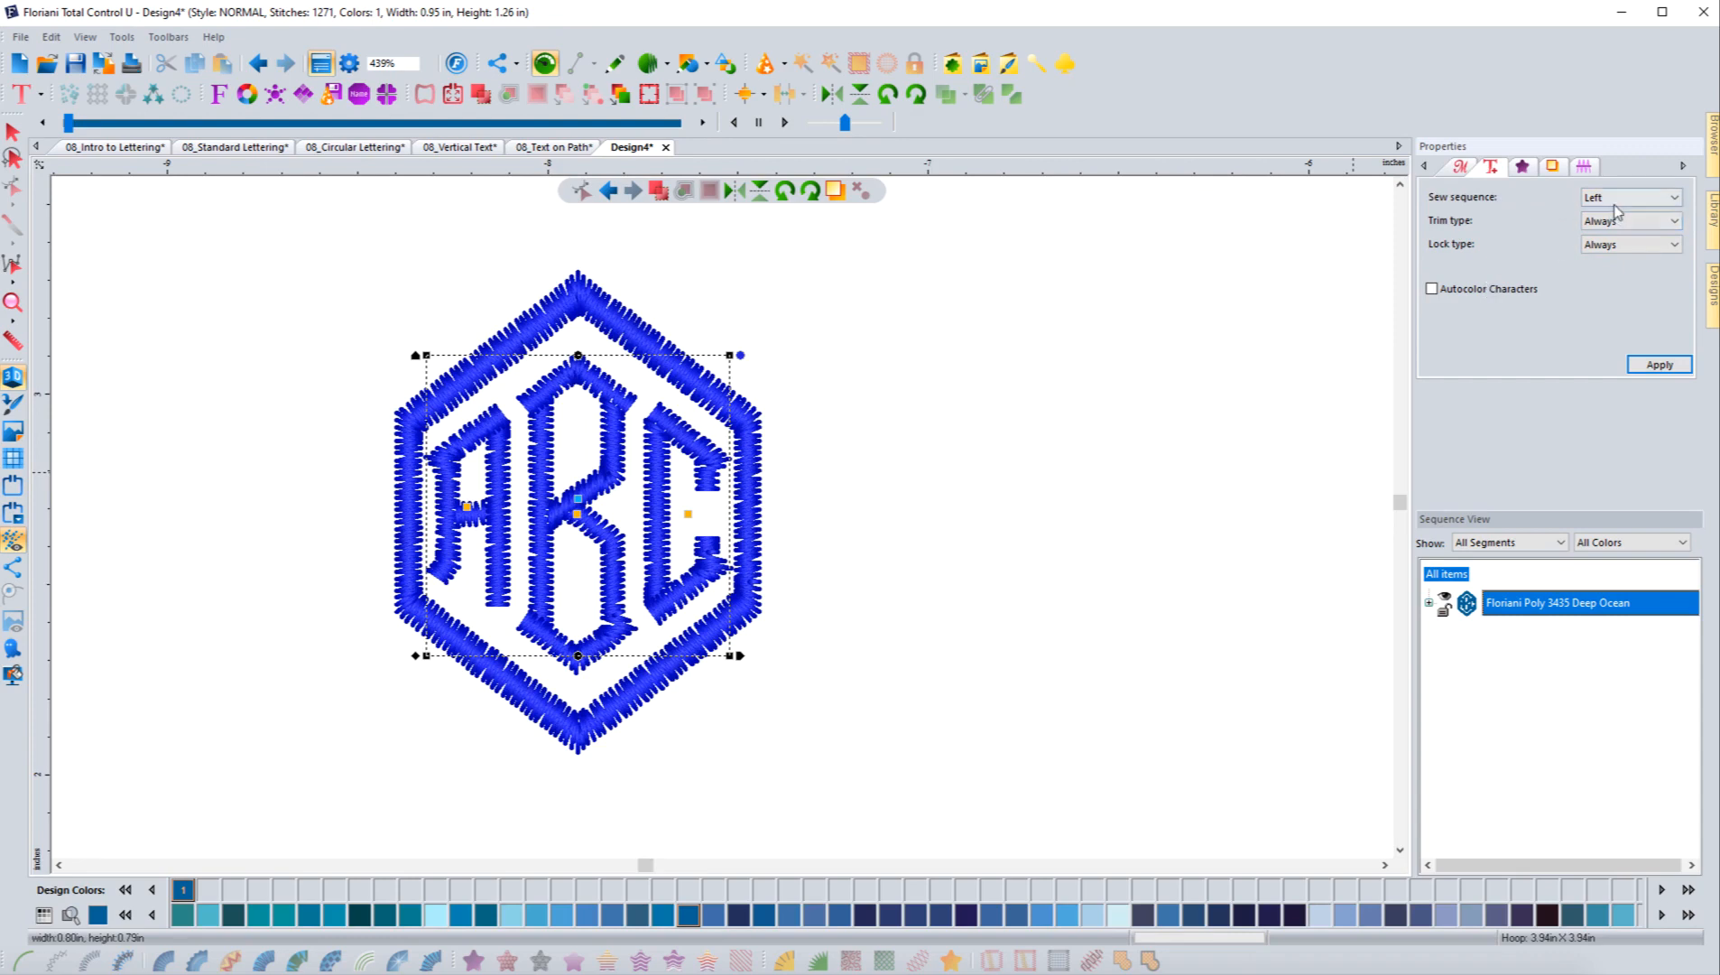
{"action": "left_click", "coordinate": [1463, 169]}
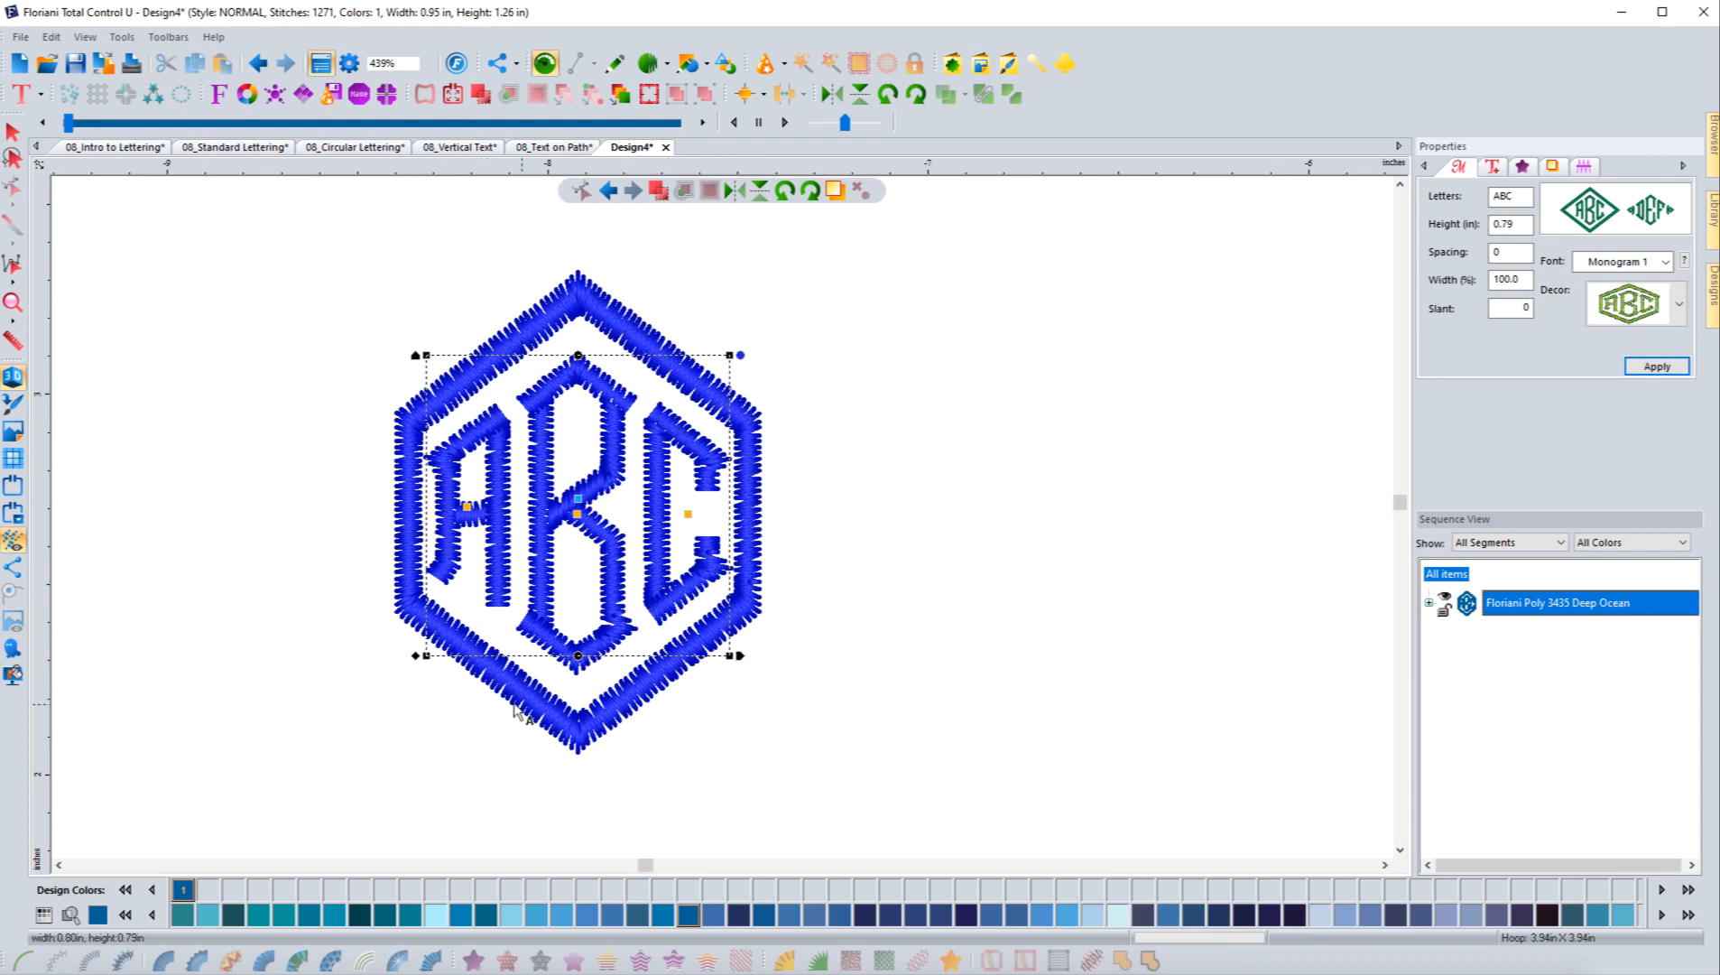
{"action": "right_click", "coordinate": [593, 389]}
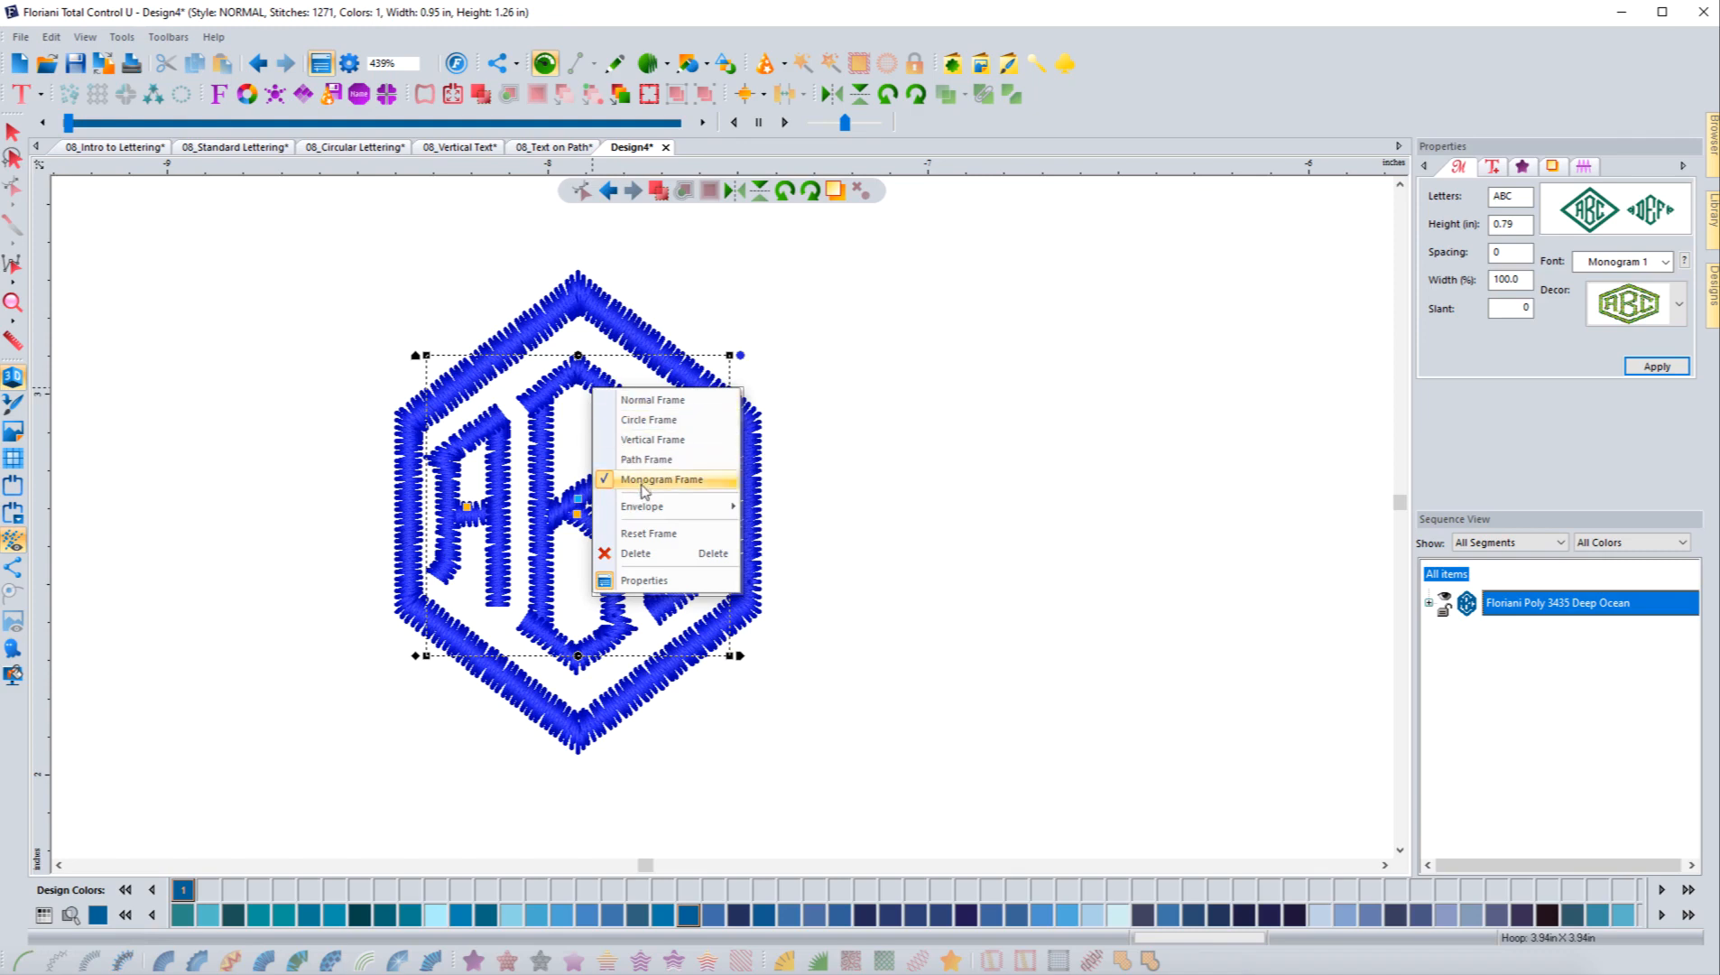
{"action": "left_click", "coordinate": [545, 479]}
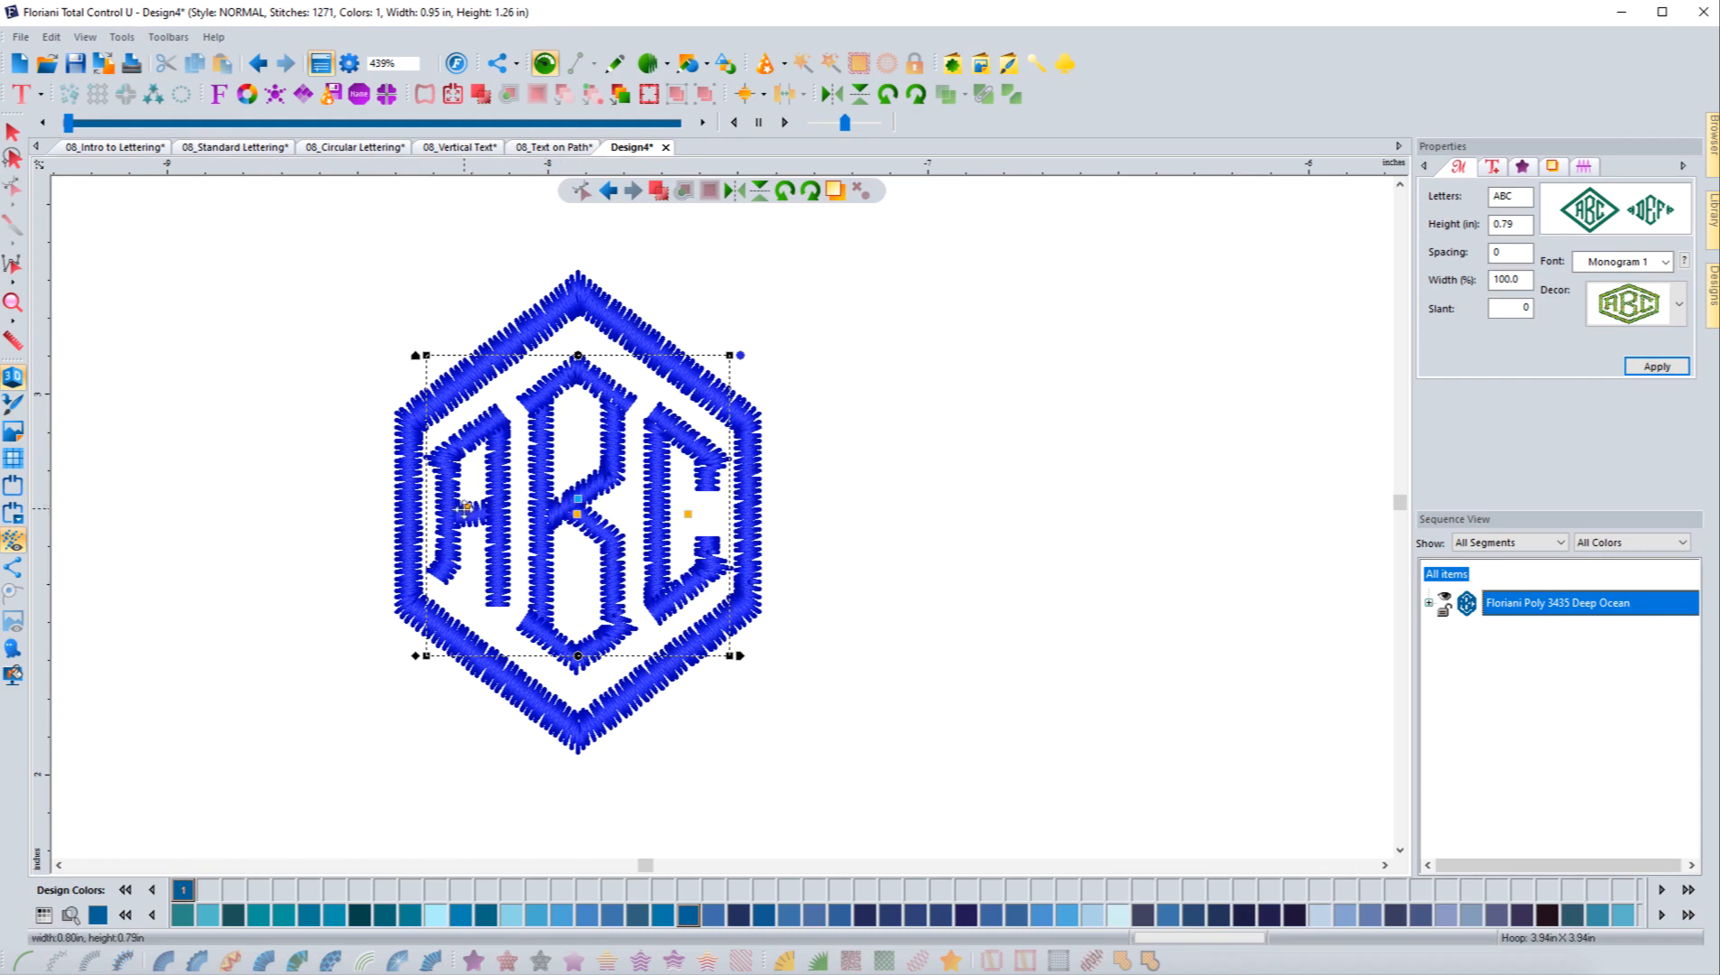
Select the letter A and the hexagonal border individually, and bring up the border's rotation handles
{"action": "left_click", "coordinate": [467, 507]}
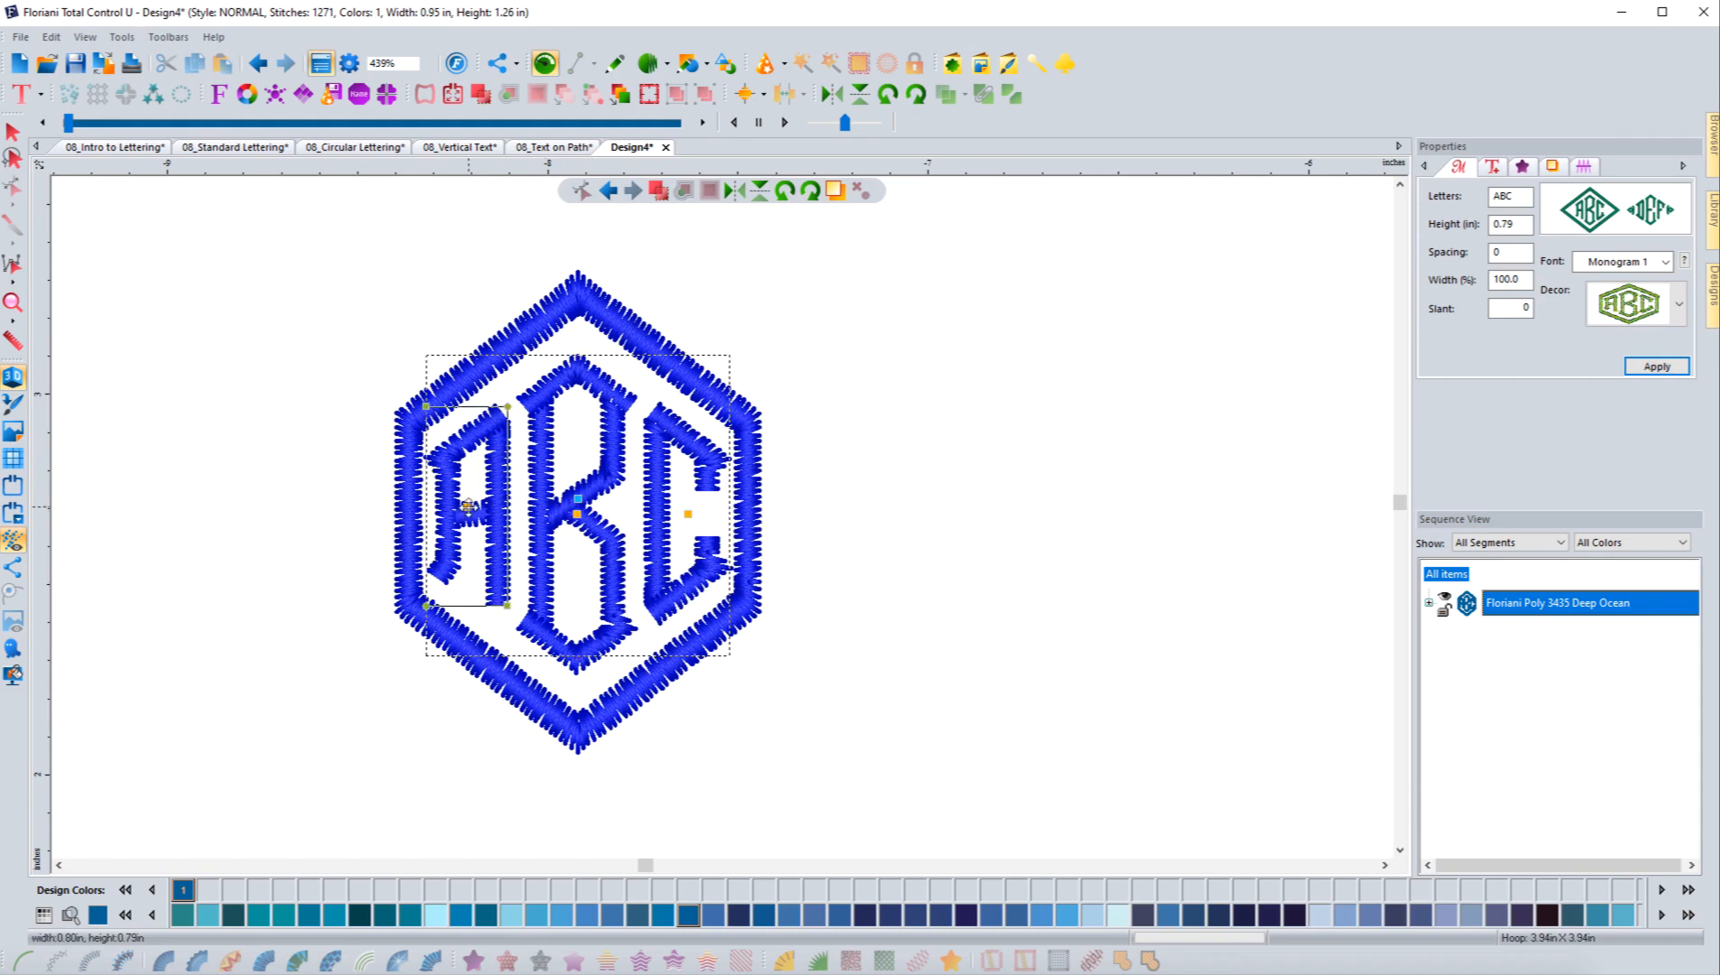
{"action": "left_click", "coordinate": [577, 499]}
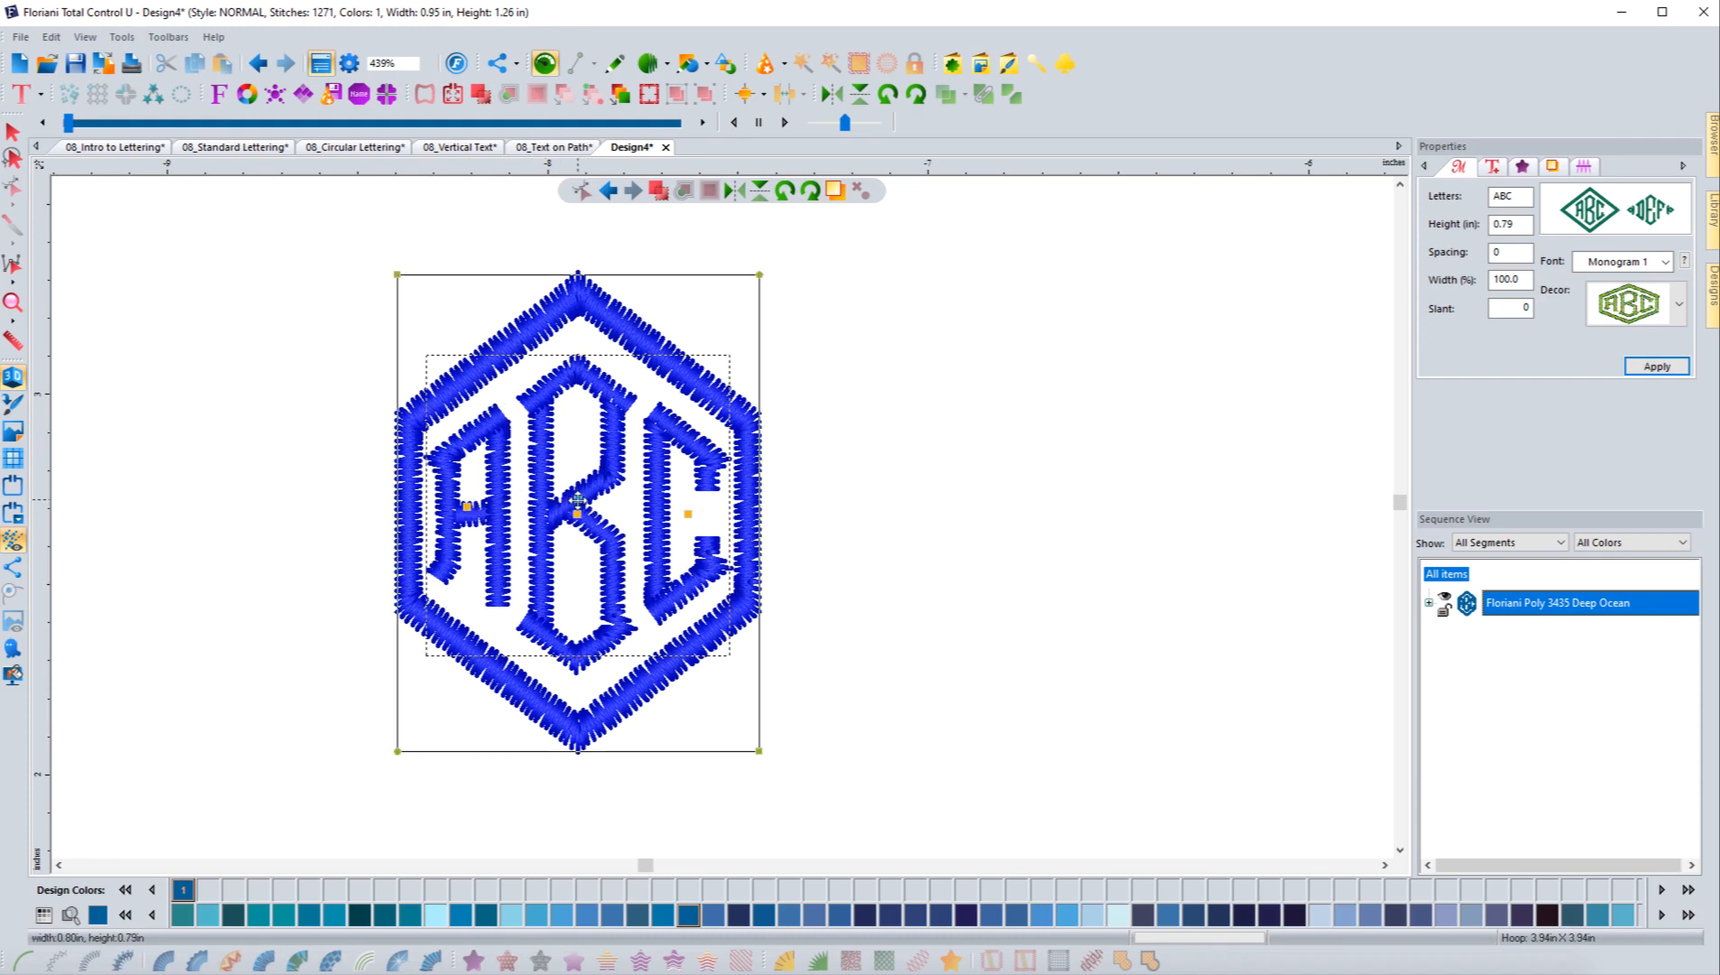
{"action": "left_click", "coordinate": [578, 499]}
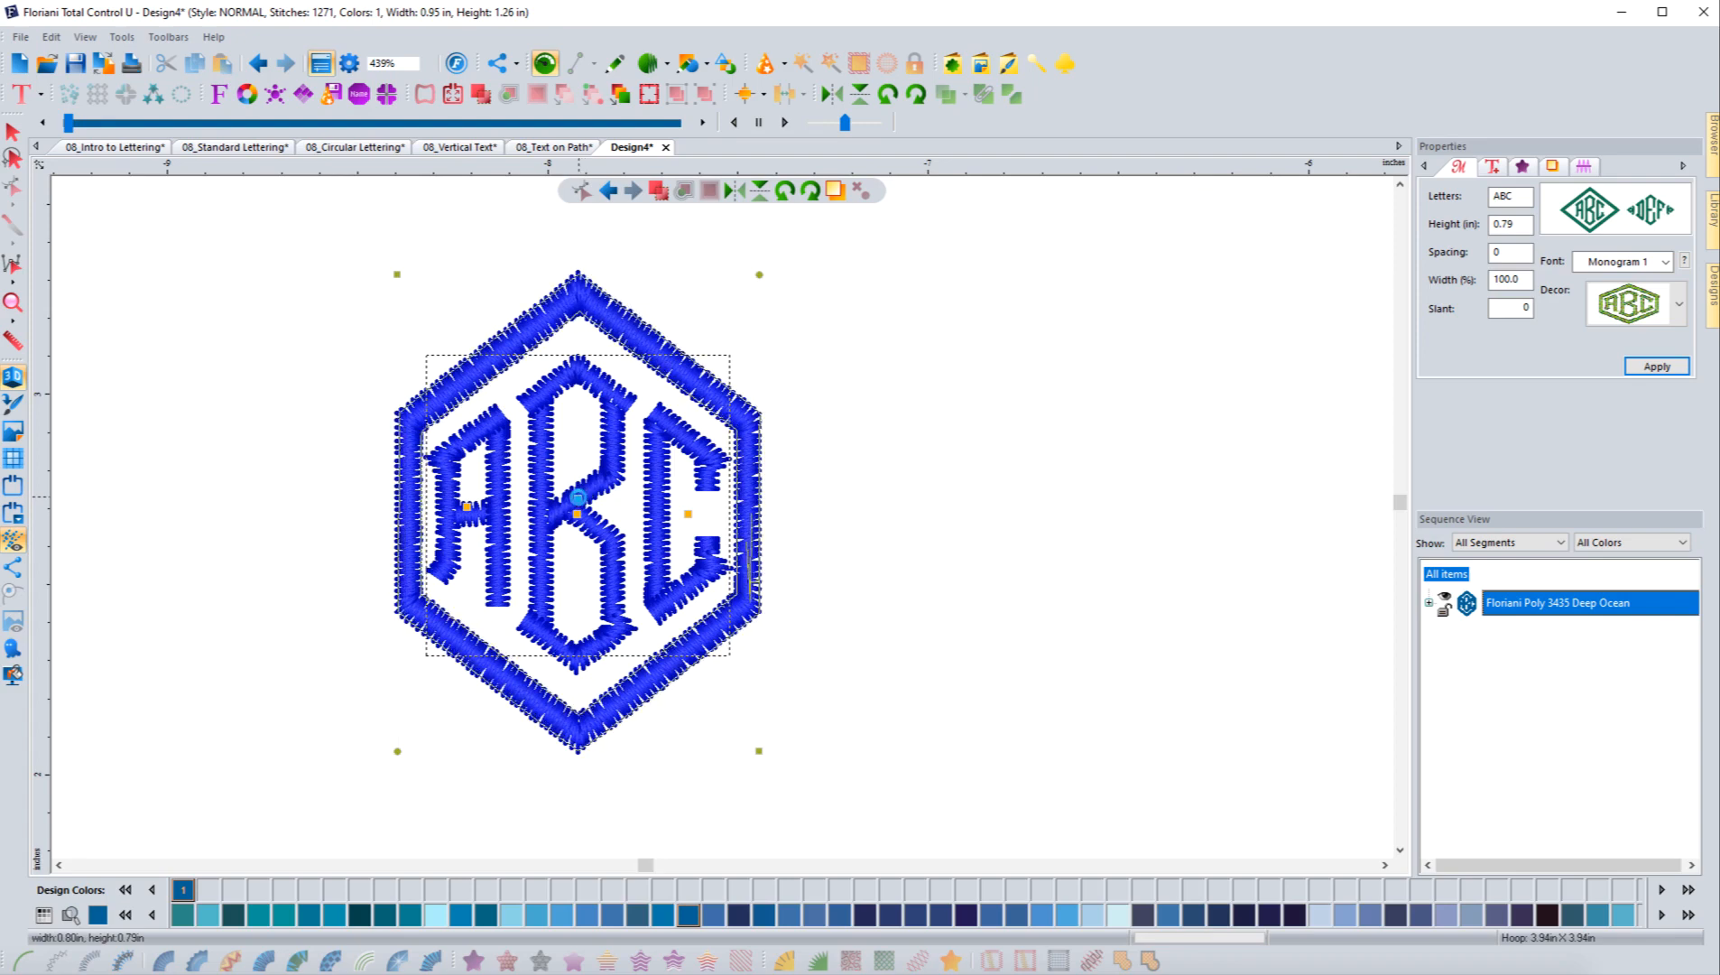
Enlarge the monogram's middle letter B slightly, try a further corner adjustment and undo it
{"action": "left_click", "coordinate": [576, 512]}
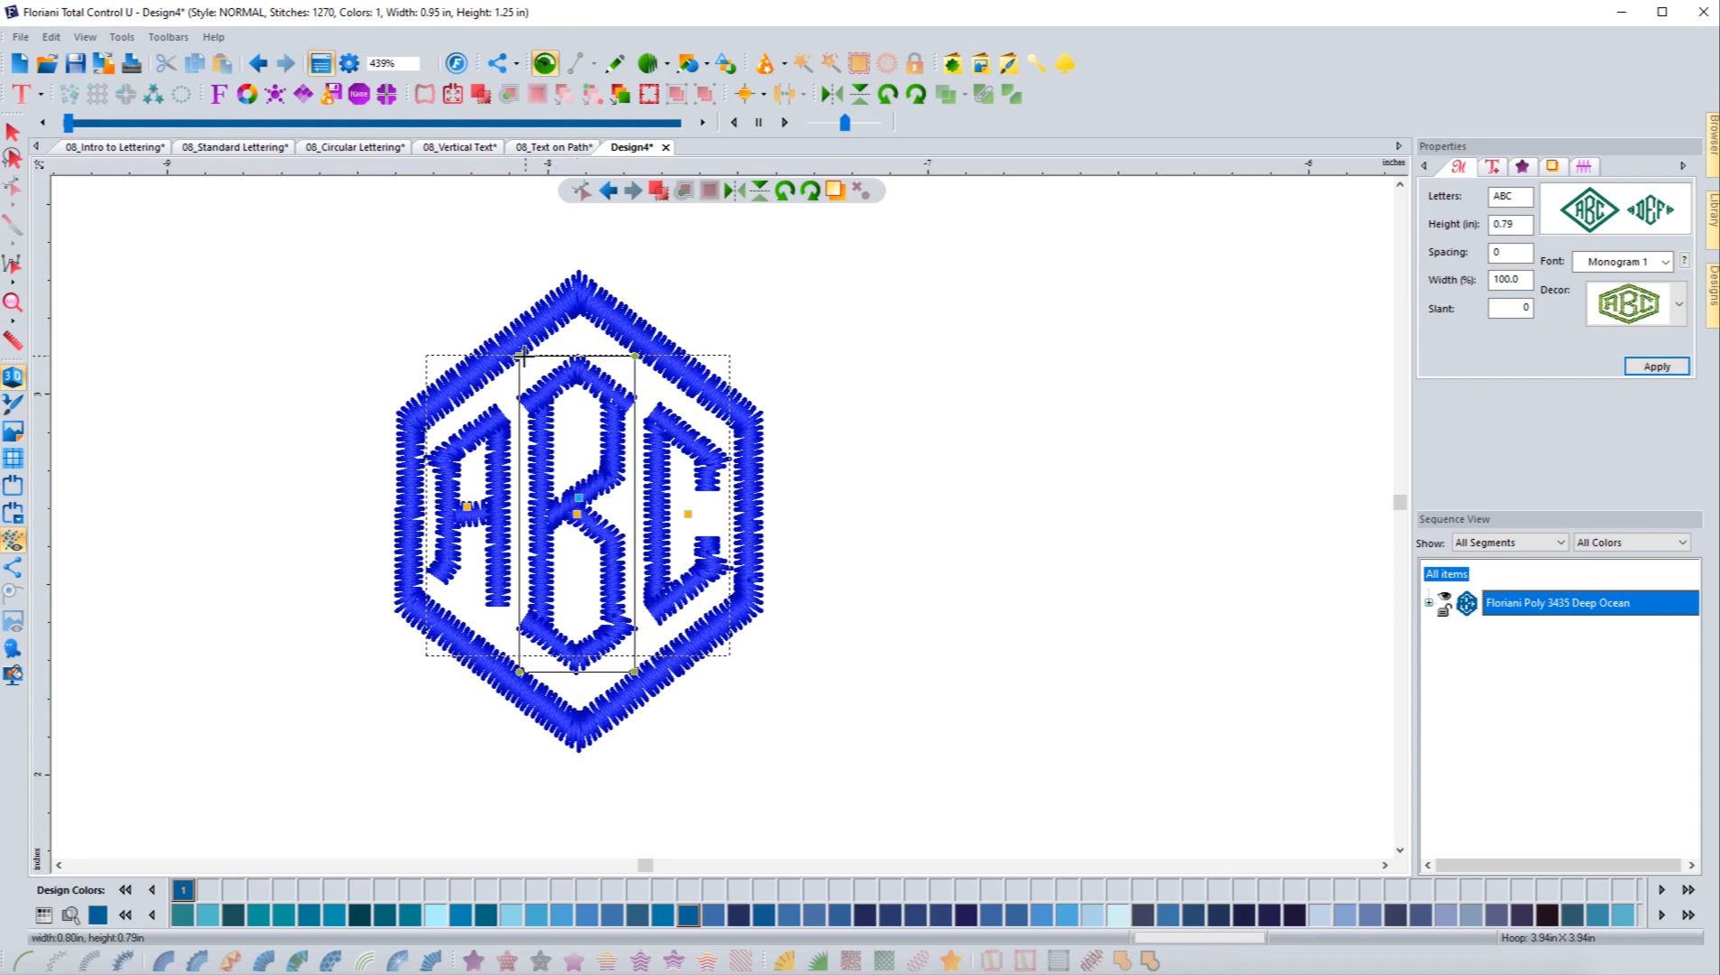
{"action": "left_click_drag", "start_coordinate": [519, 356], "coordinate": [516, 348]}
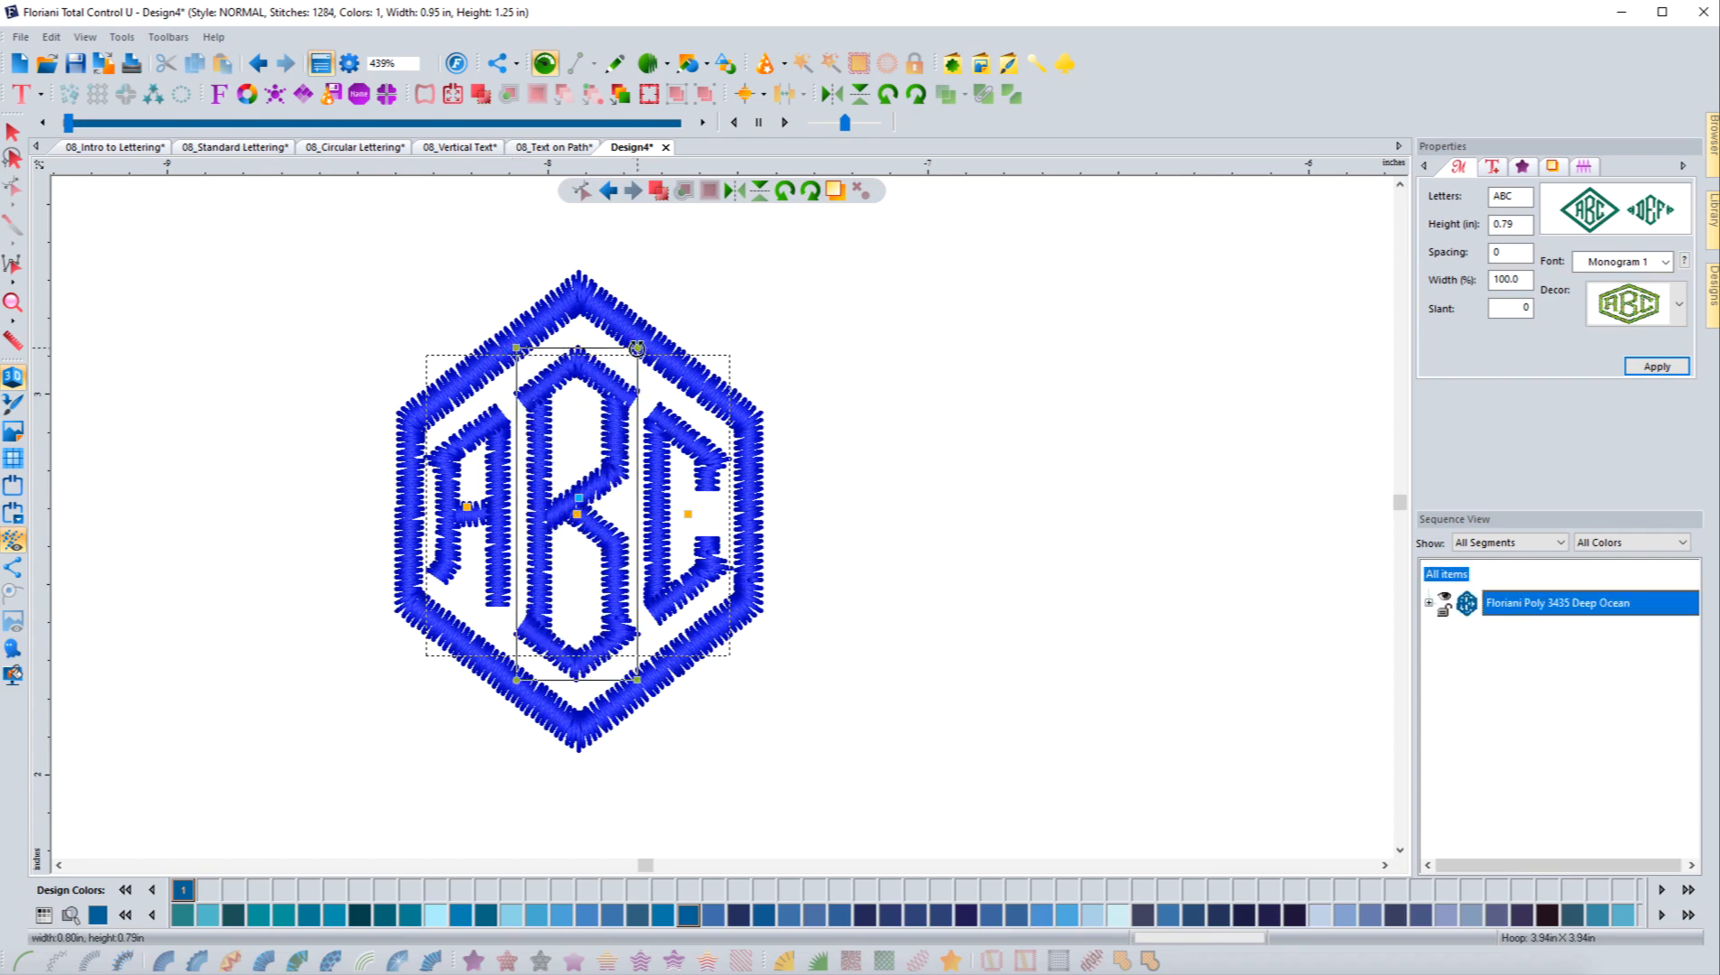
{"action": "left_click_drag", "start_coordinate": [638, 347], "coordinate": [639, 347]}
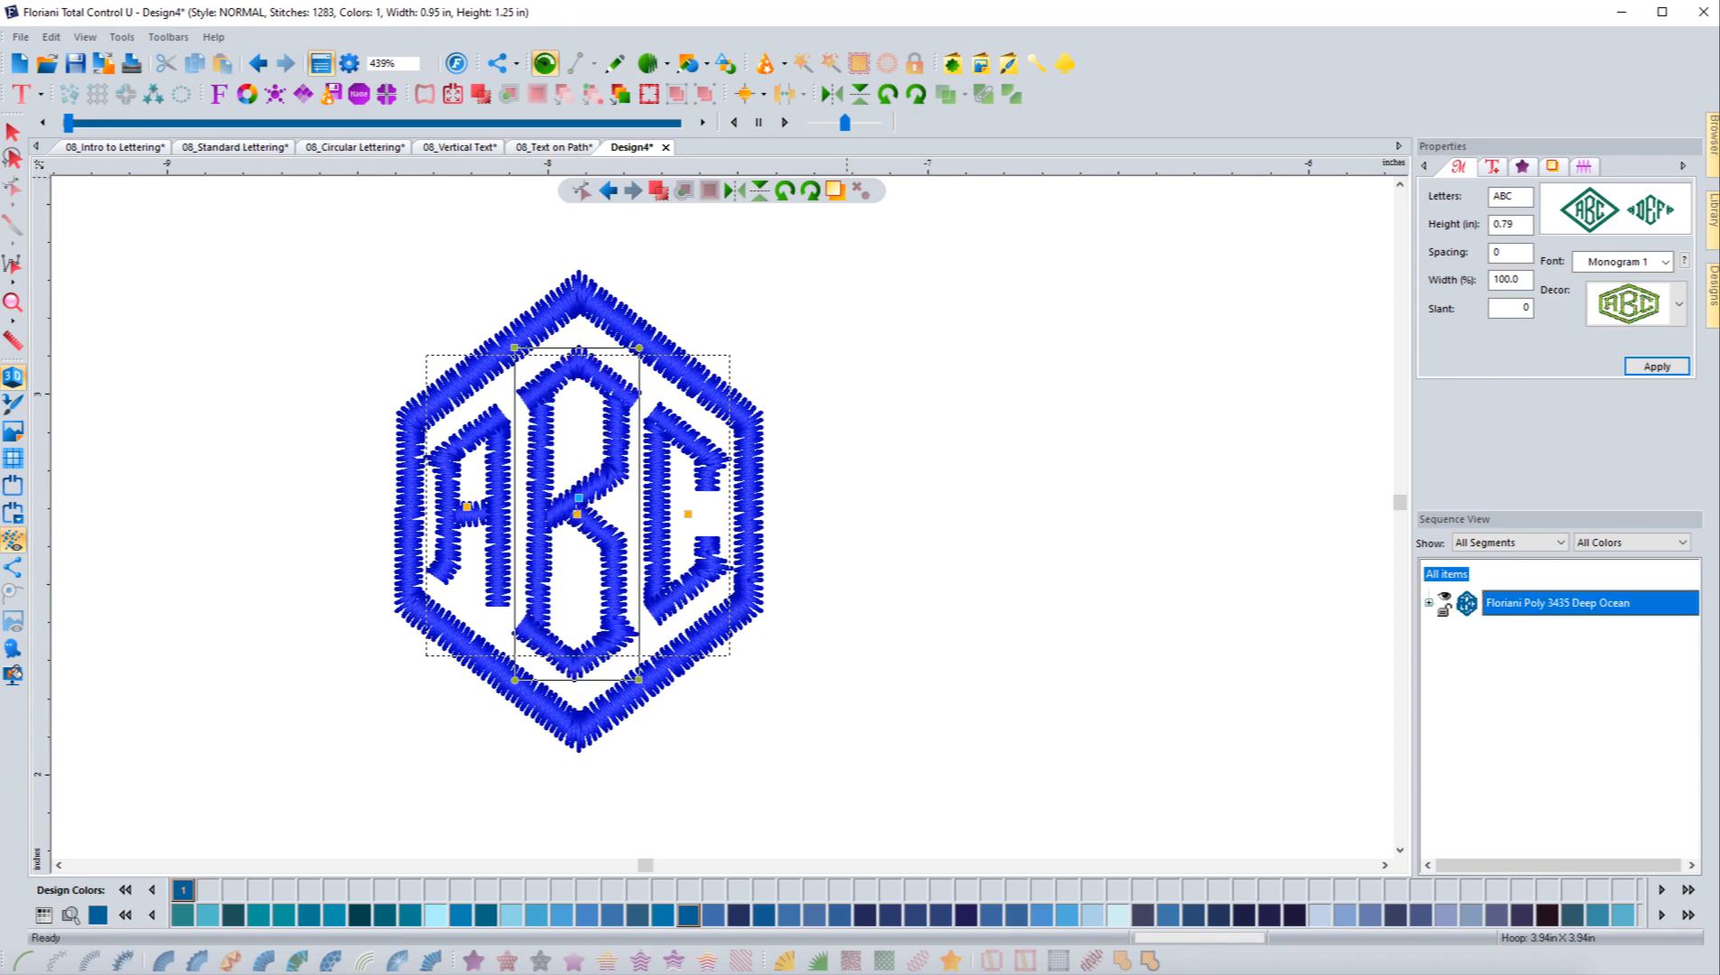
{"action": "left_click", "coordinate": [609, 192]}
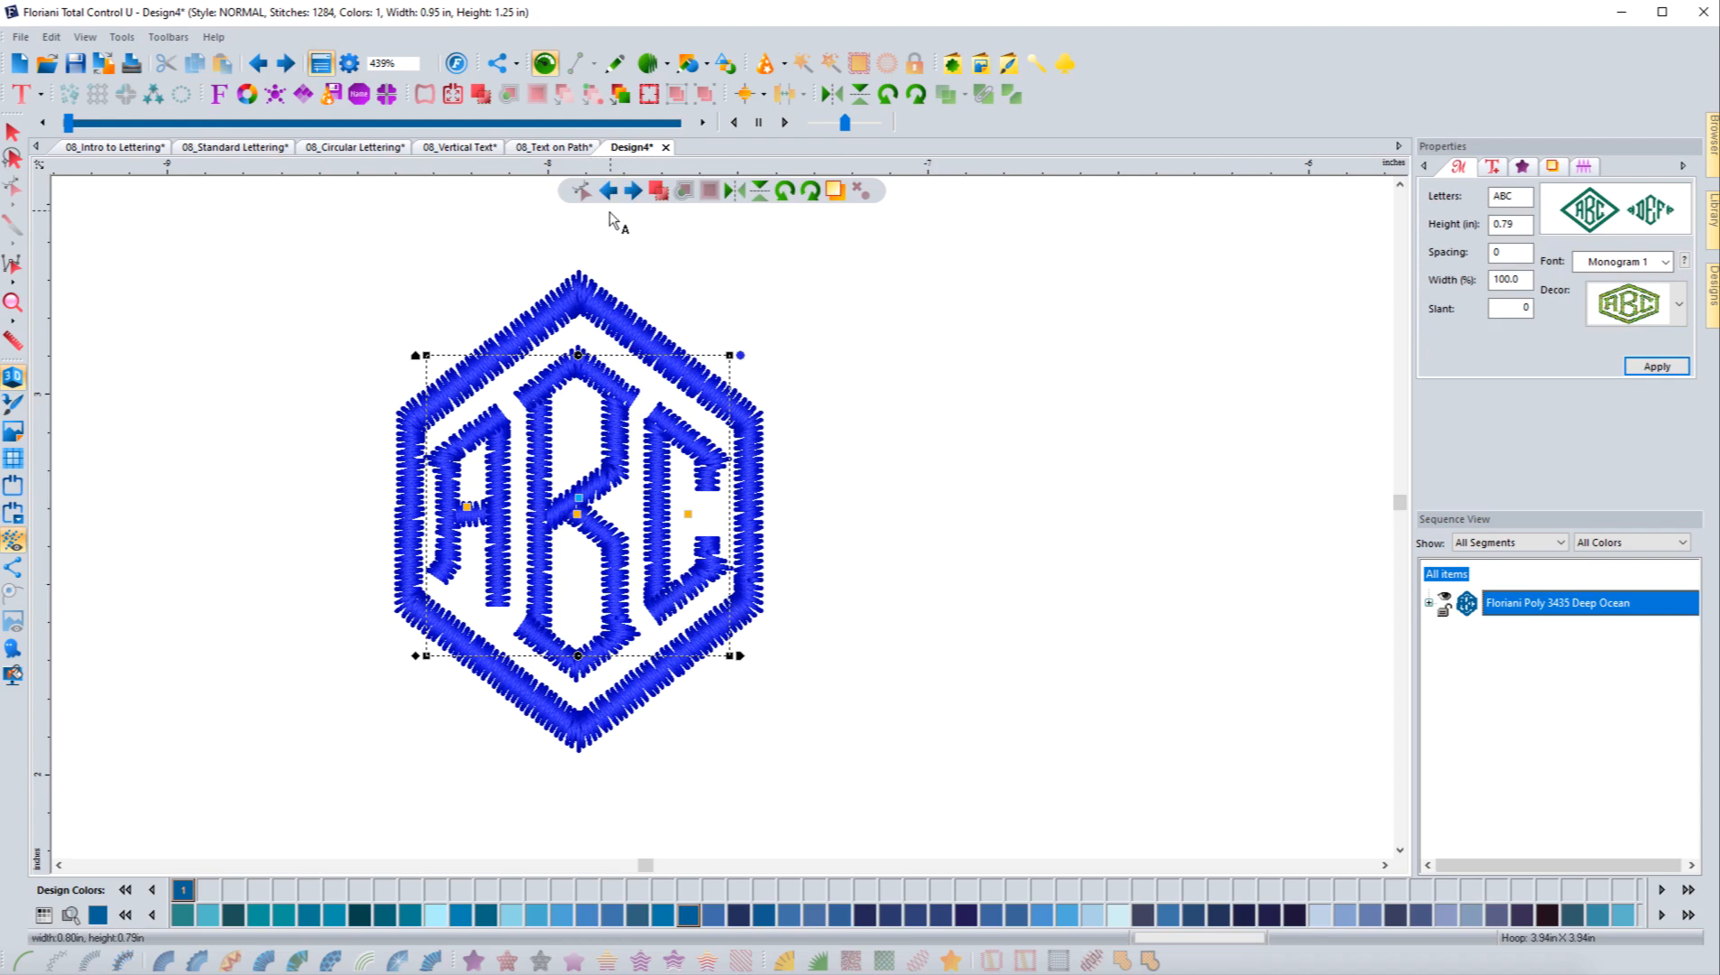
Select the whole monogram, change its font to Cubist Monogram and apply it
{"action": "left_click", "coordinate": [12, 132]}
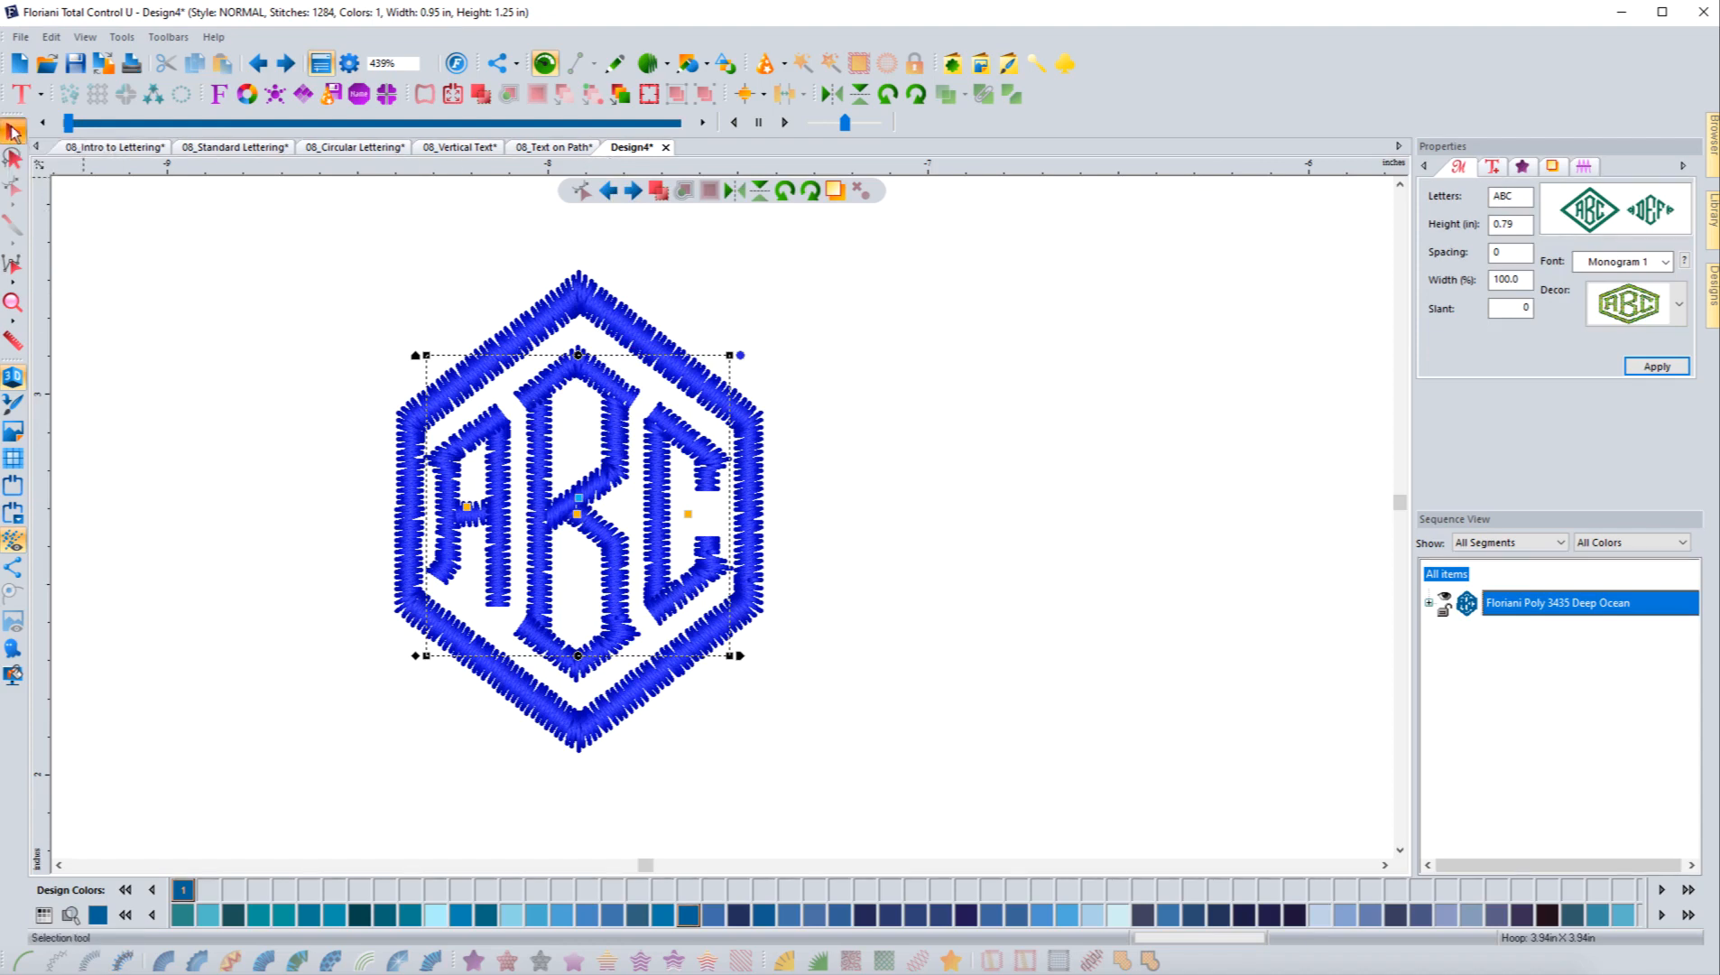
{"action": "left_click", "coordinate": [635, 334]}
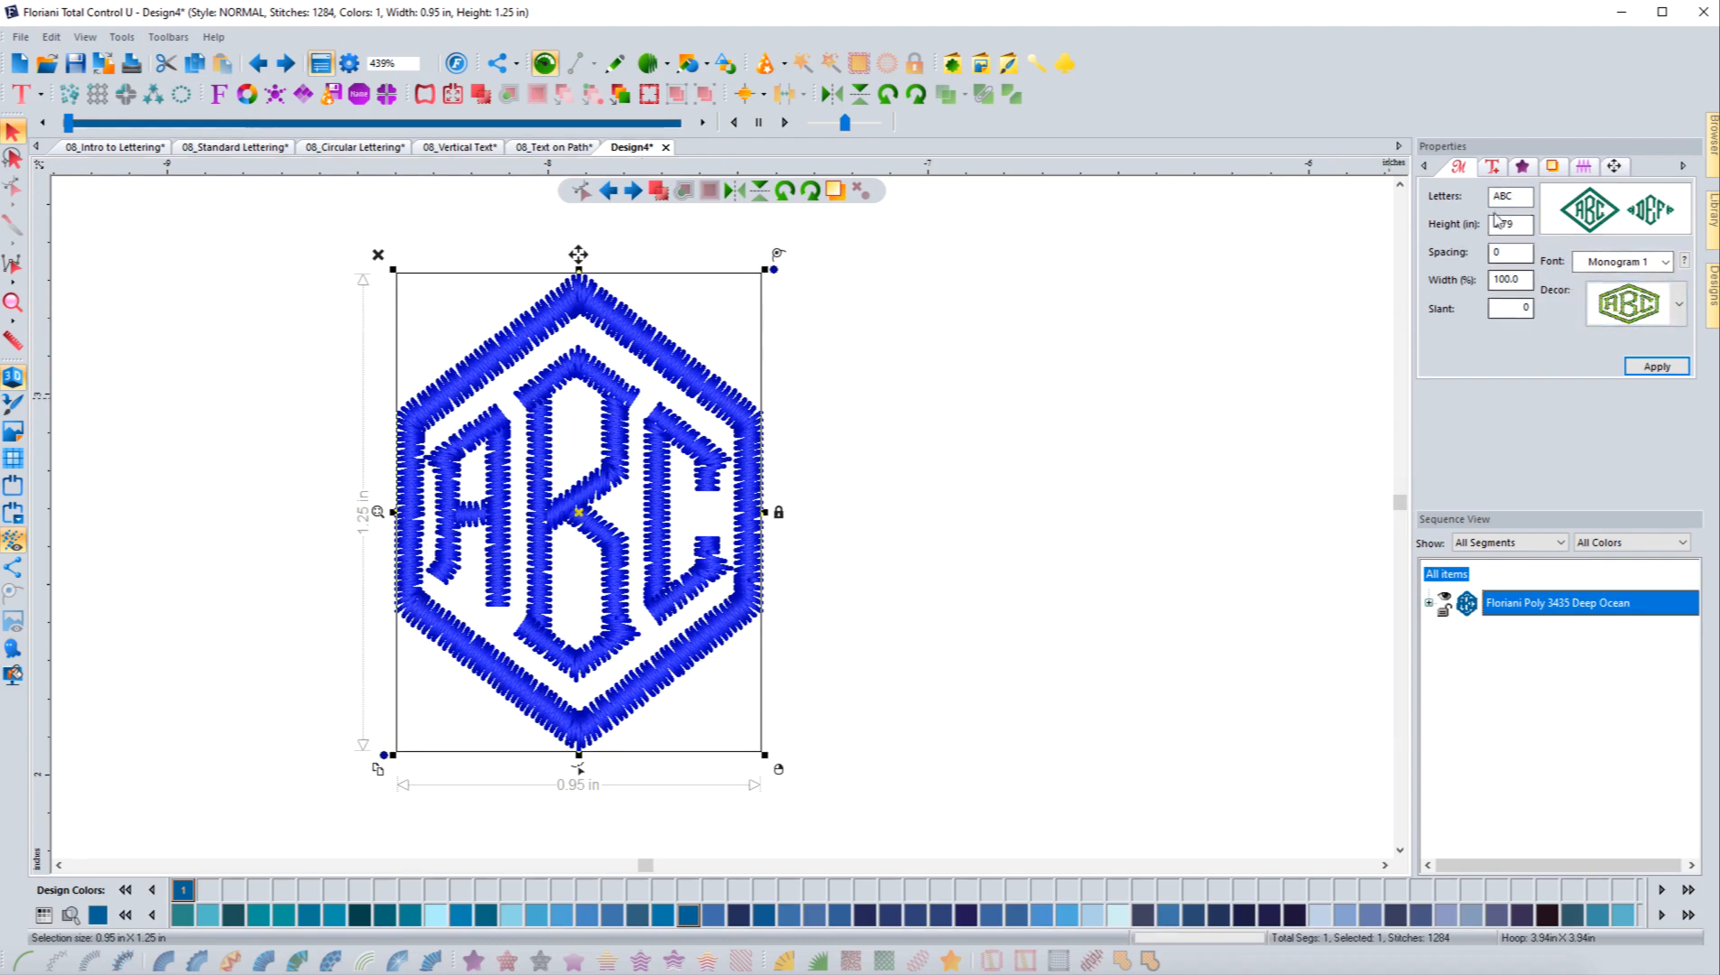
{"action": "left_click", "coordinate": [1597, 263]}
{"action": "left_click_drag", "start_coordinate": [1666, 363], "coordinate": [1660, 329]}
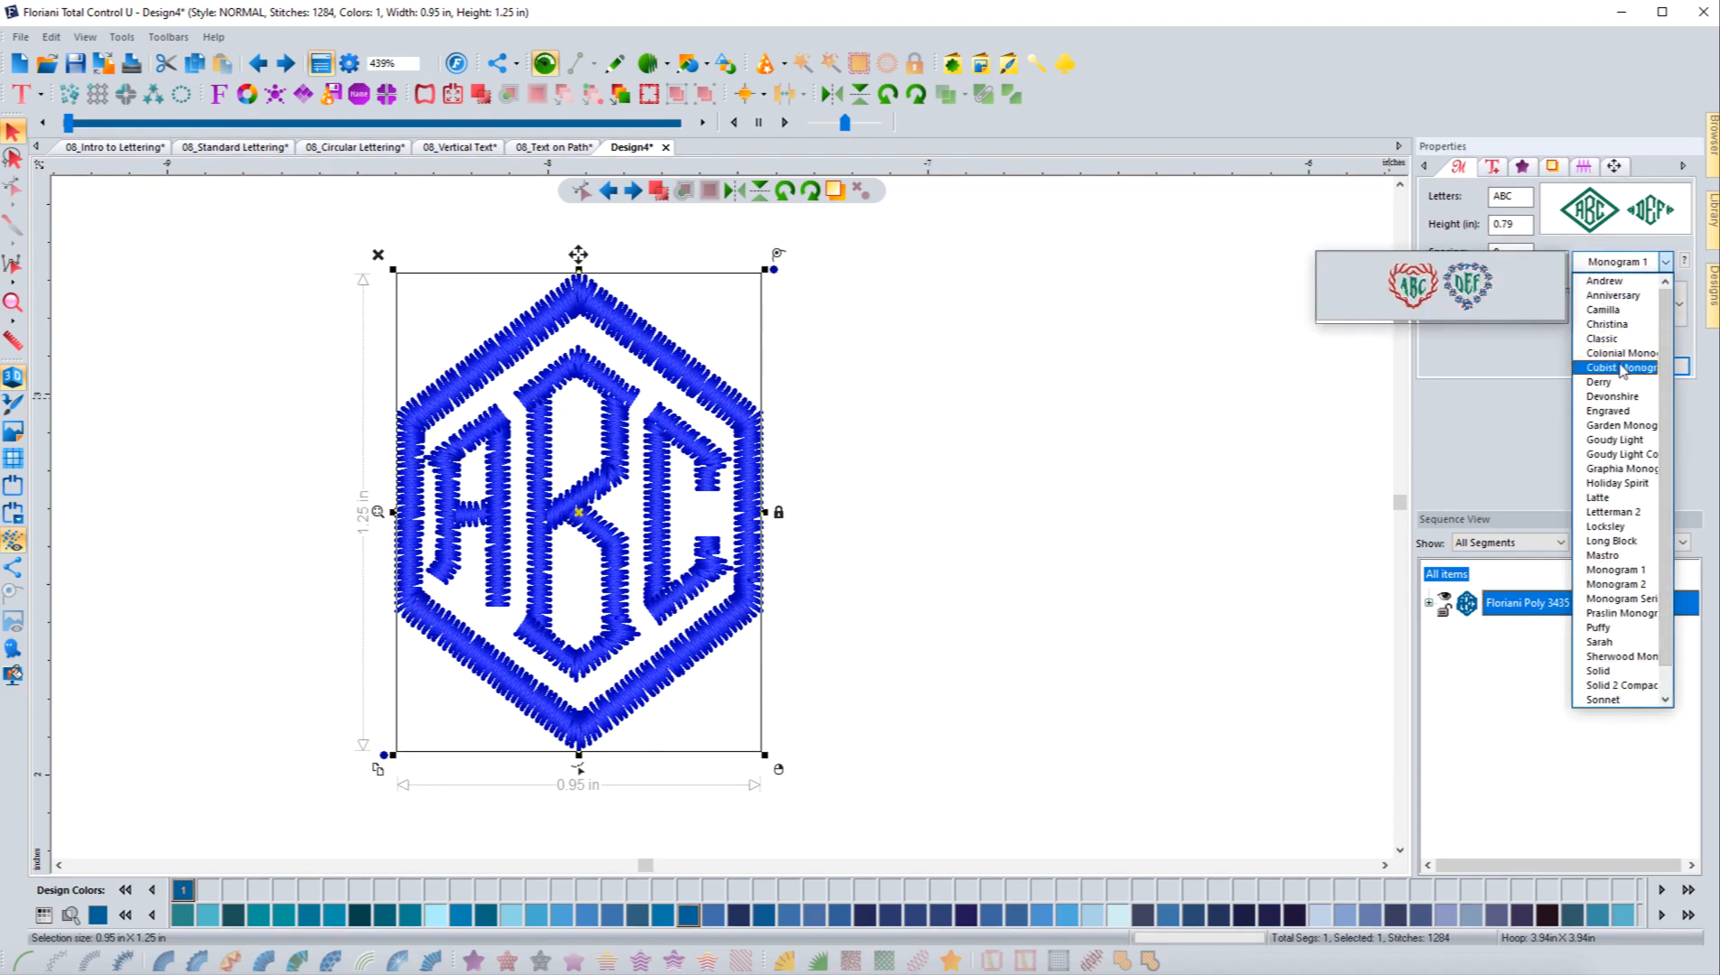
{"action": "left_click", "coordinate": [1622, 367]}
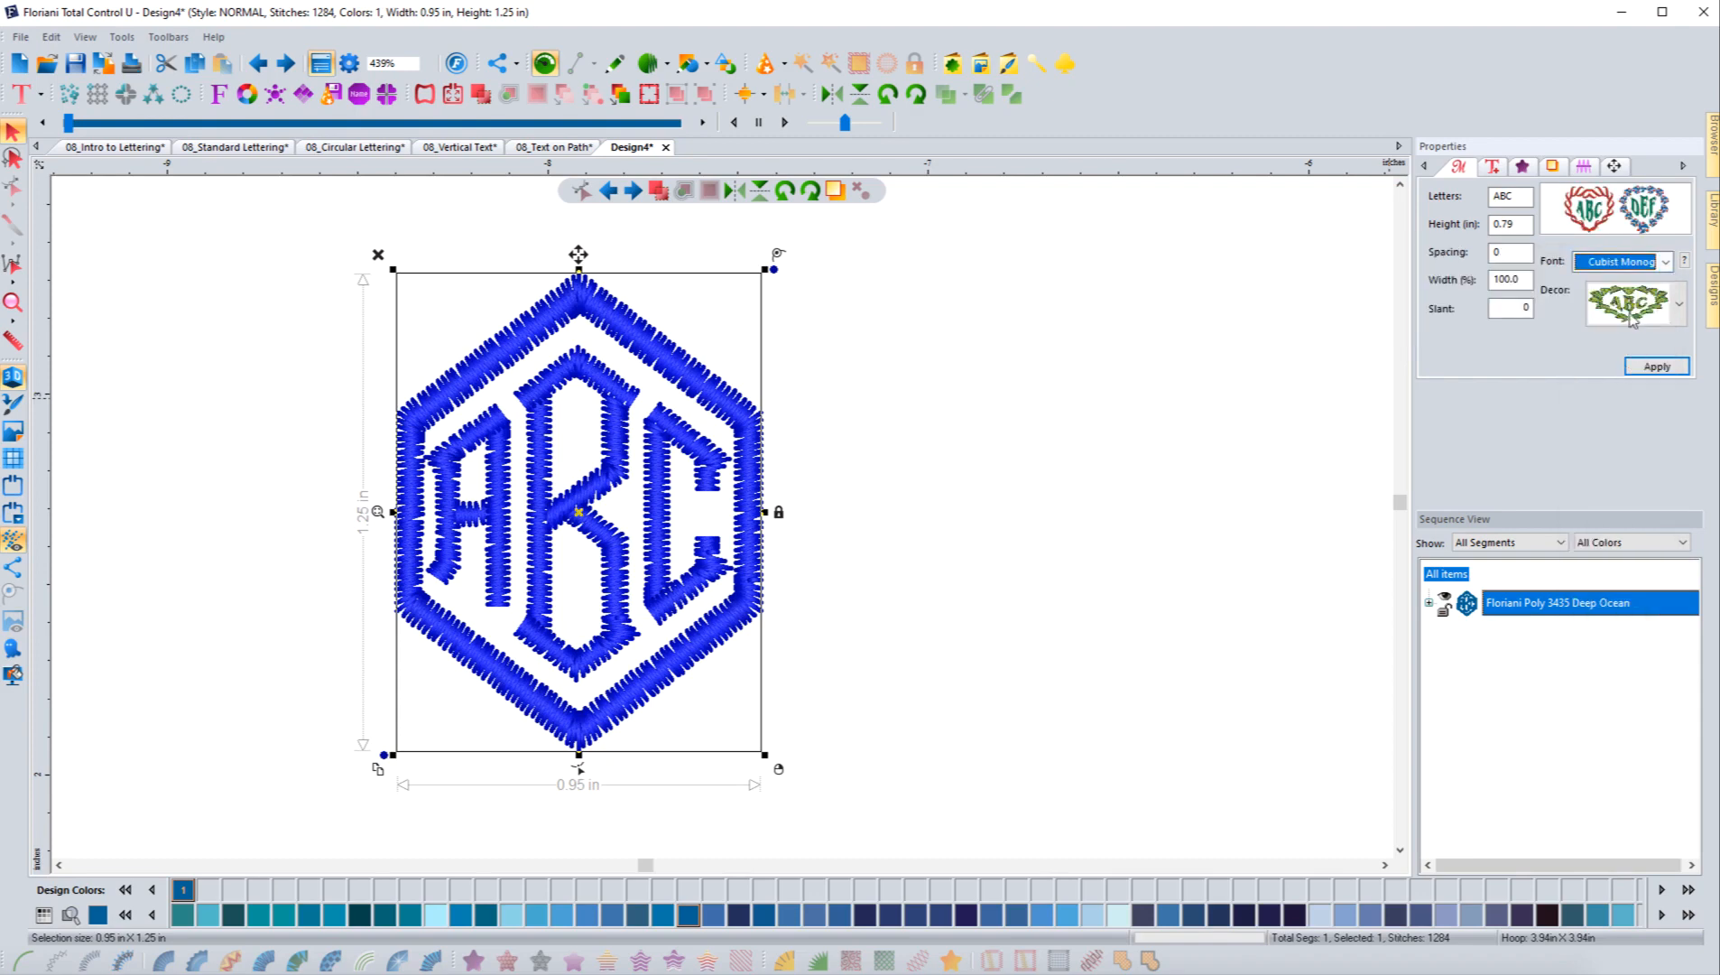
{"action": "left_click", "coordinate": [1664, 263]}
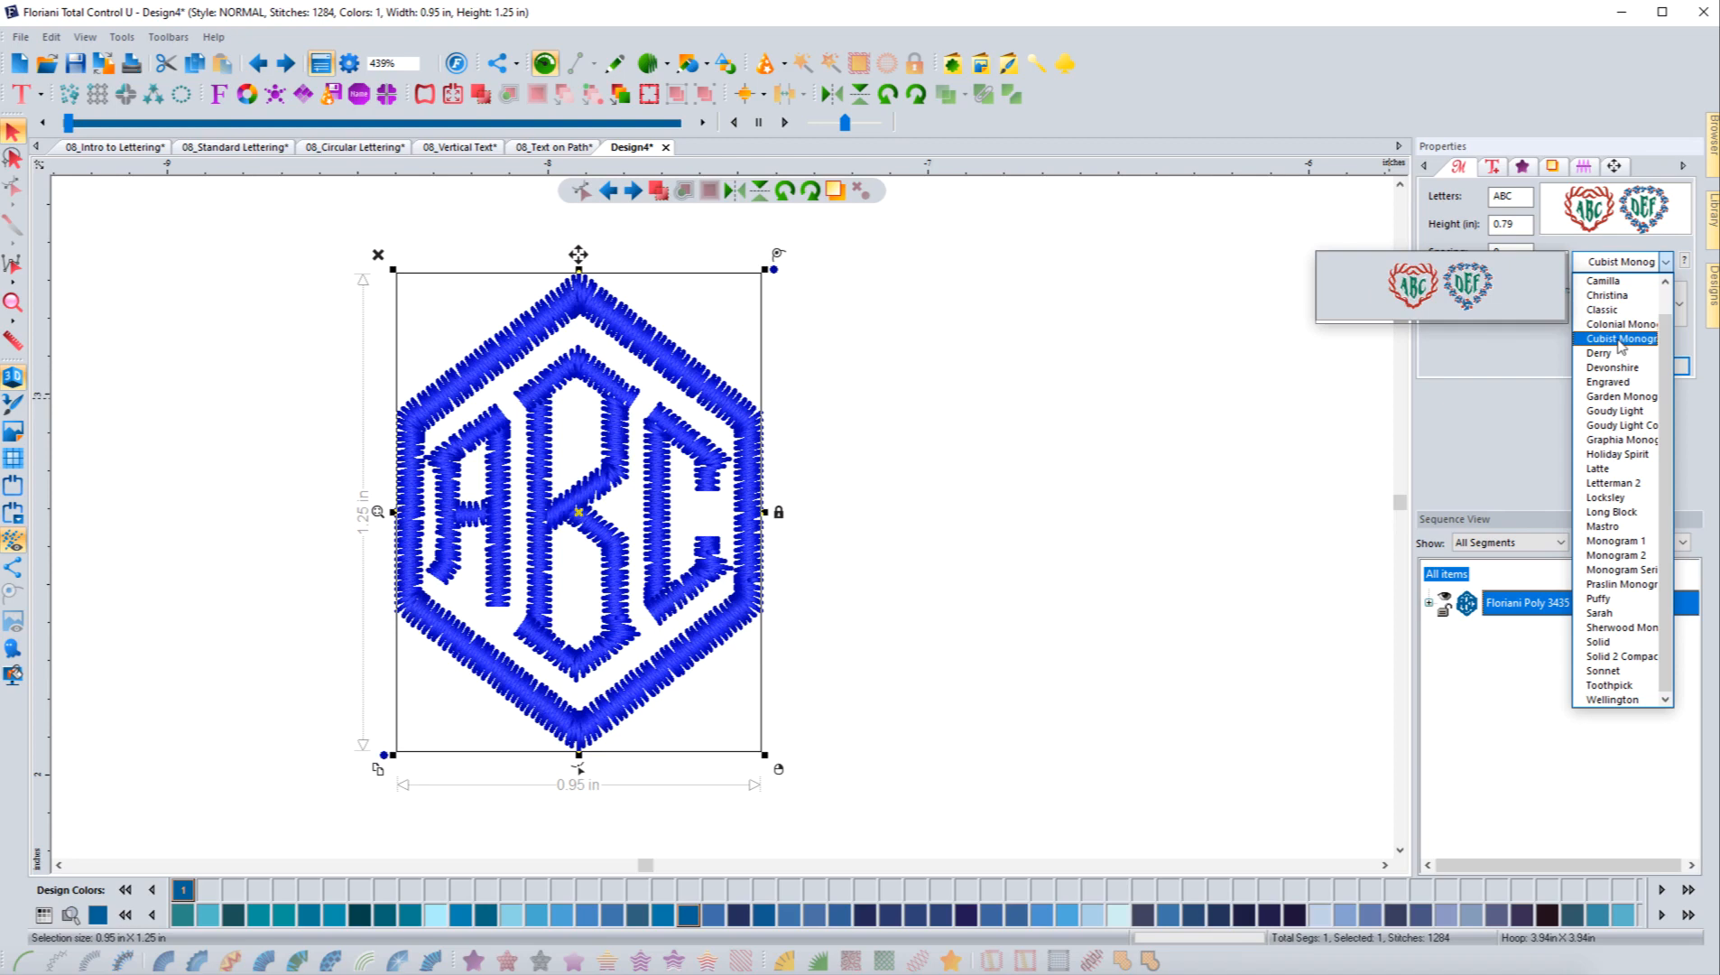
{"action": "left_click", "coordinate": [1621, 339]}
{"action": "left_click", "coordinate": [1656, 365]}
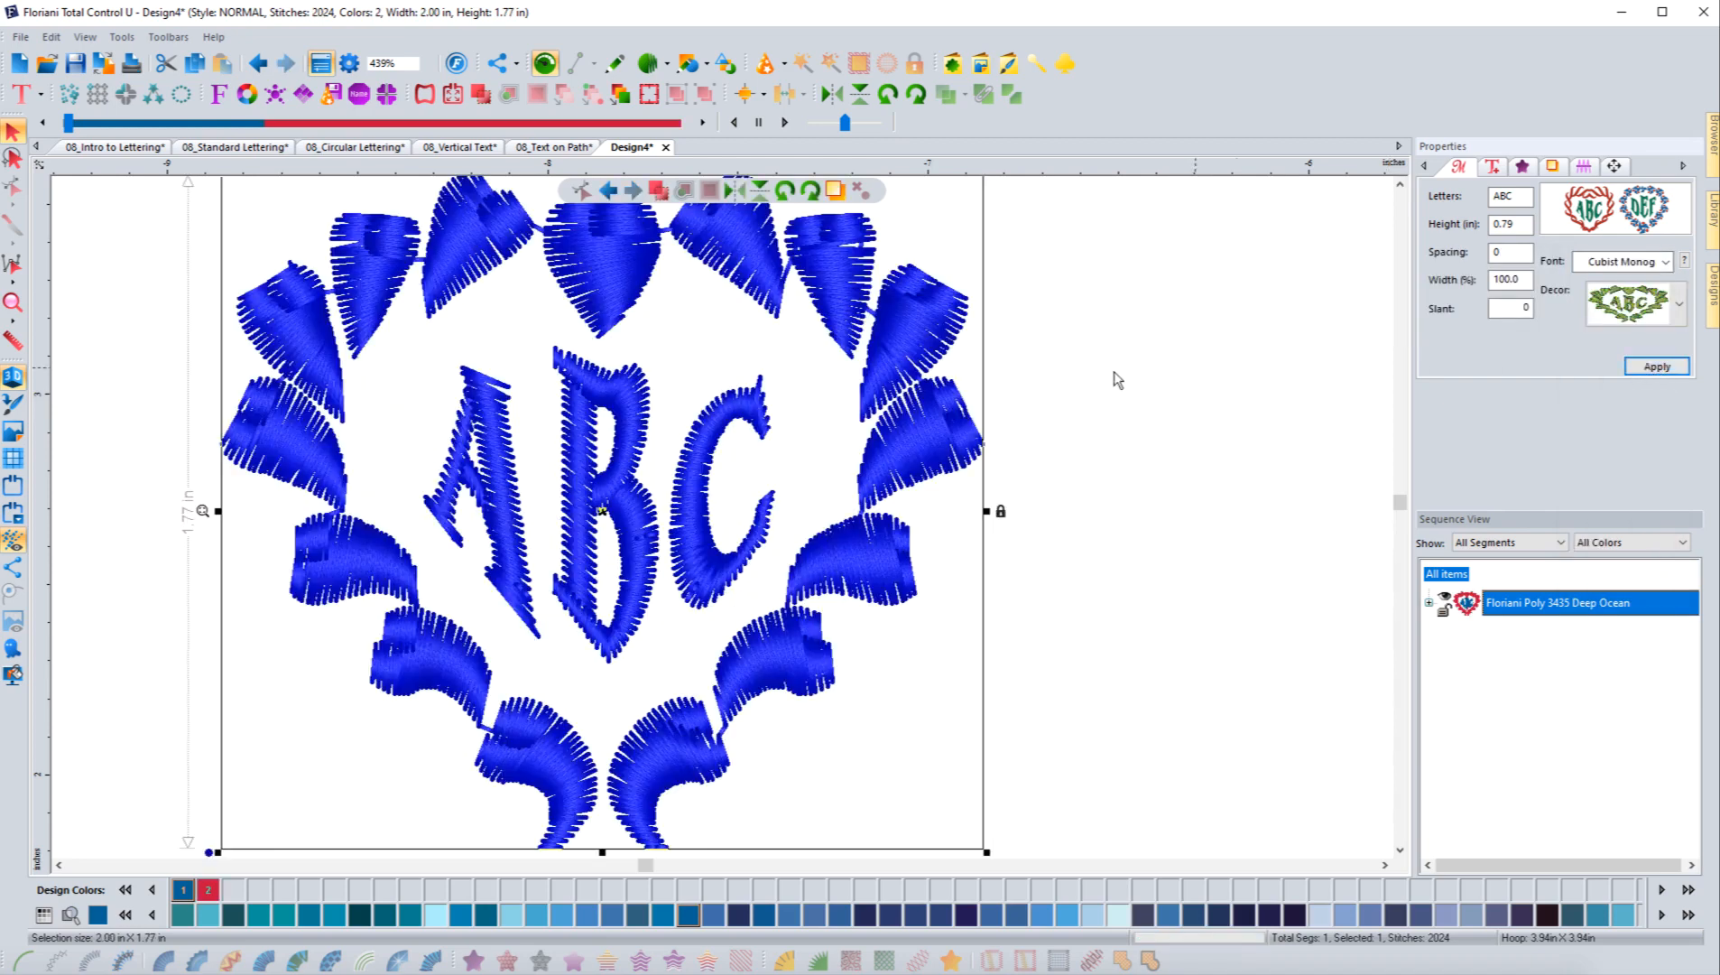
Replace the monogram's decor with the leafy border topped by two curled scrolls, and deselect it
{"action": "left_click", "coordinate": [1625, 320]}
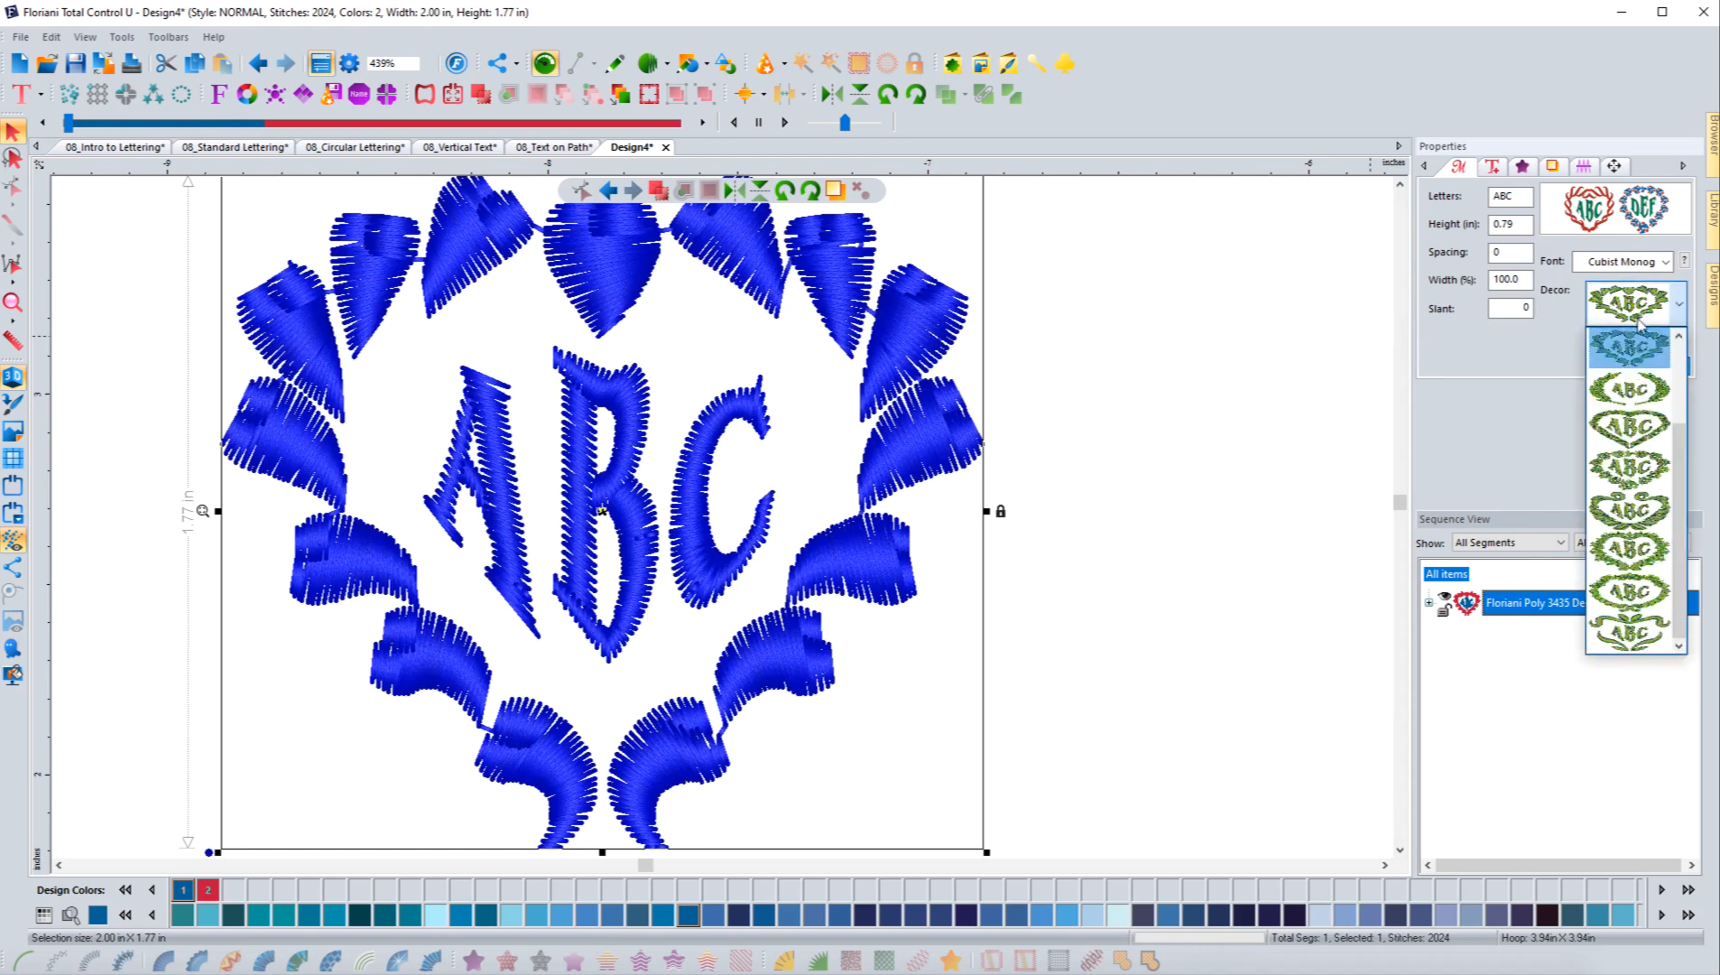
{"action": "left_click", "coordinate": [1624, 504]}
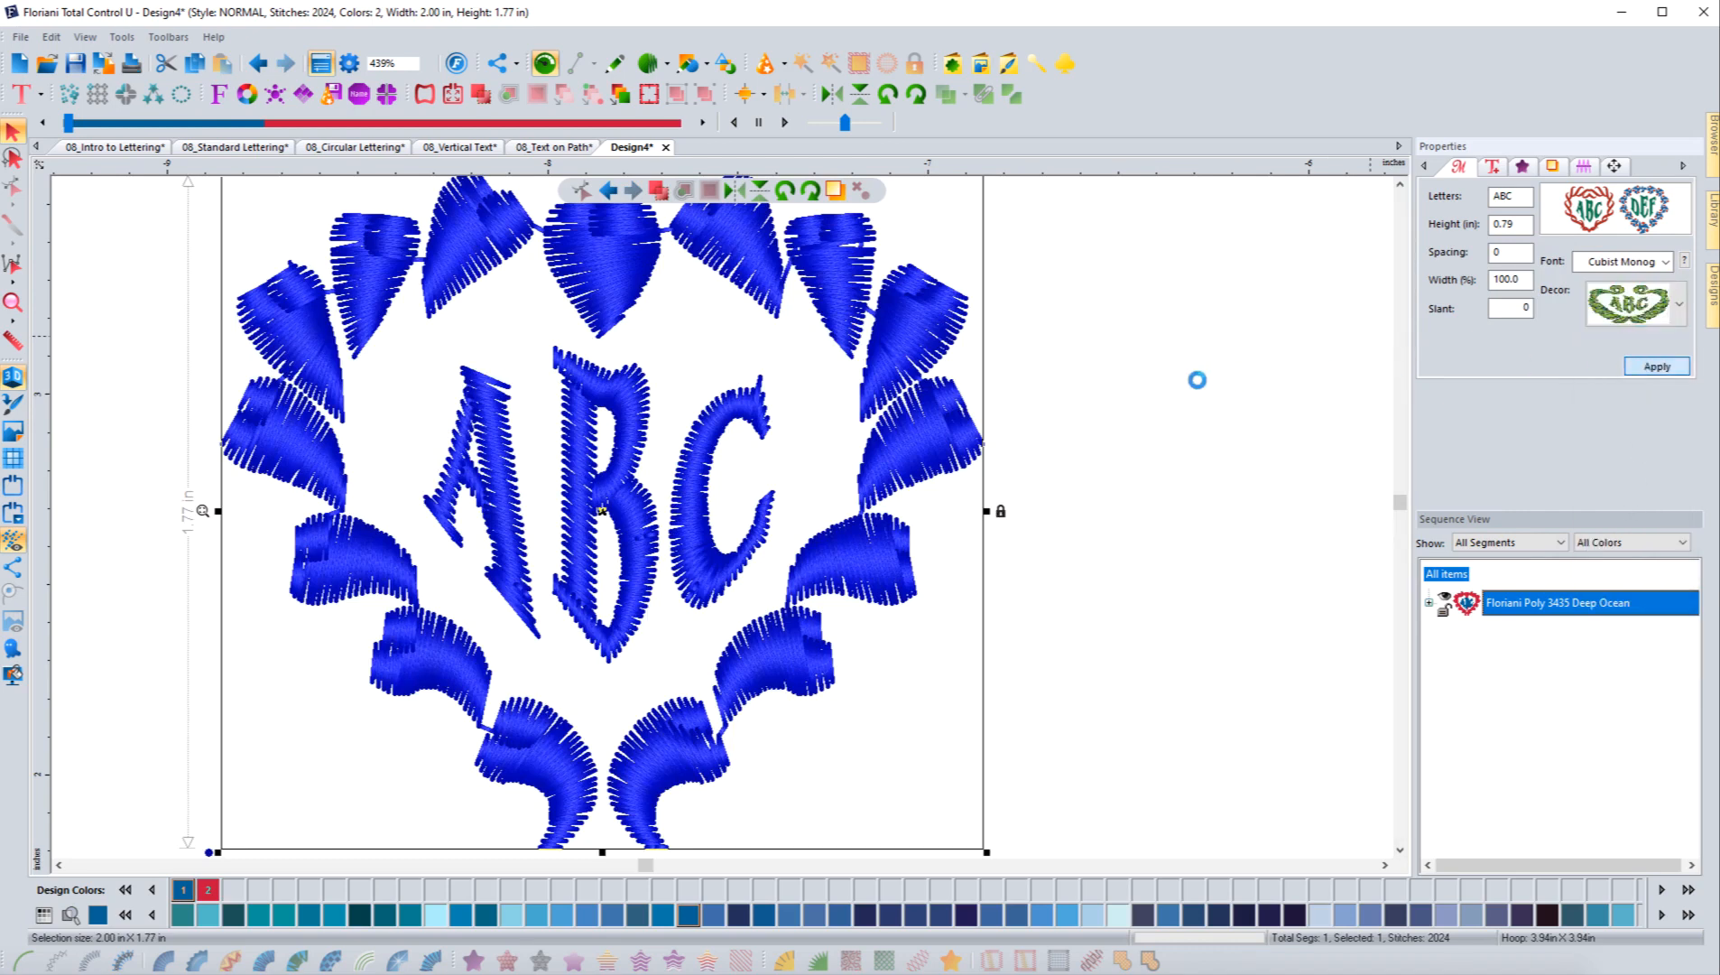
{"action": "left_click", "coordinate": [1063, 409]}
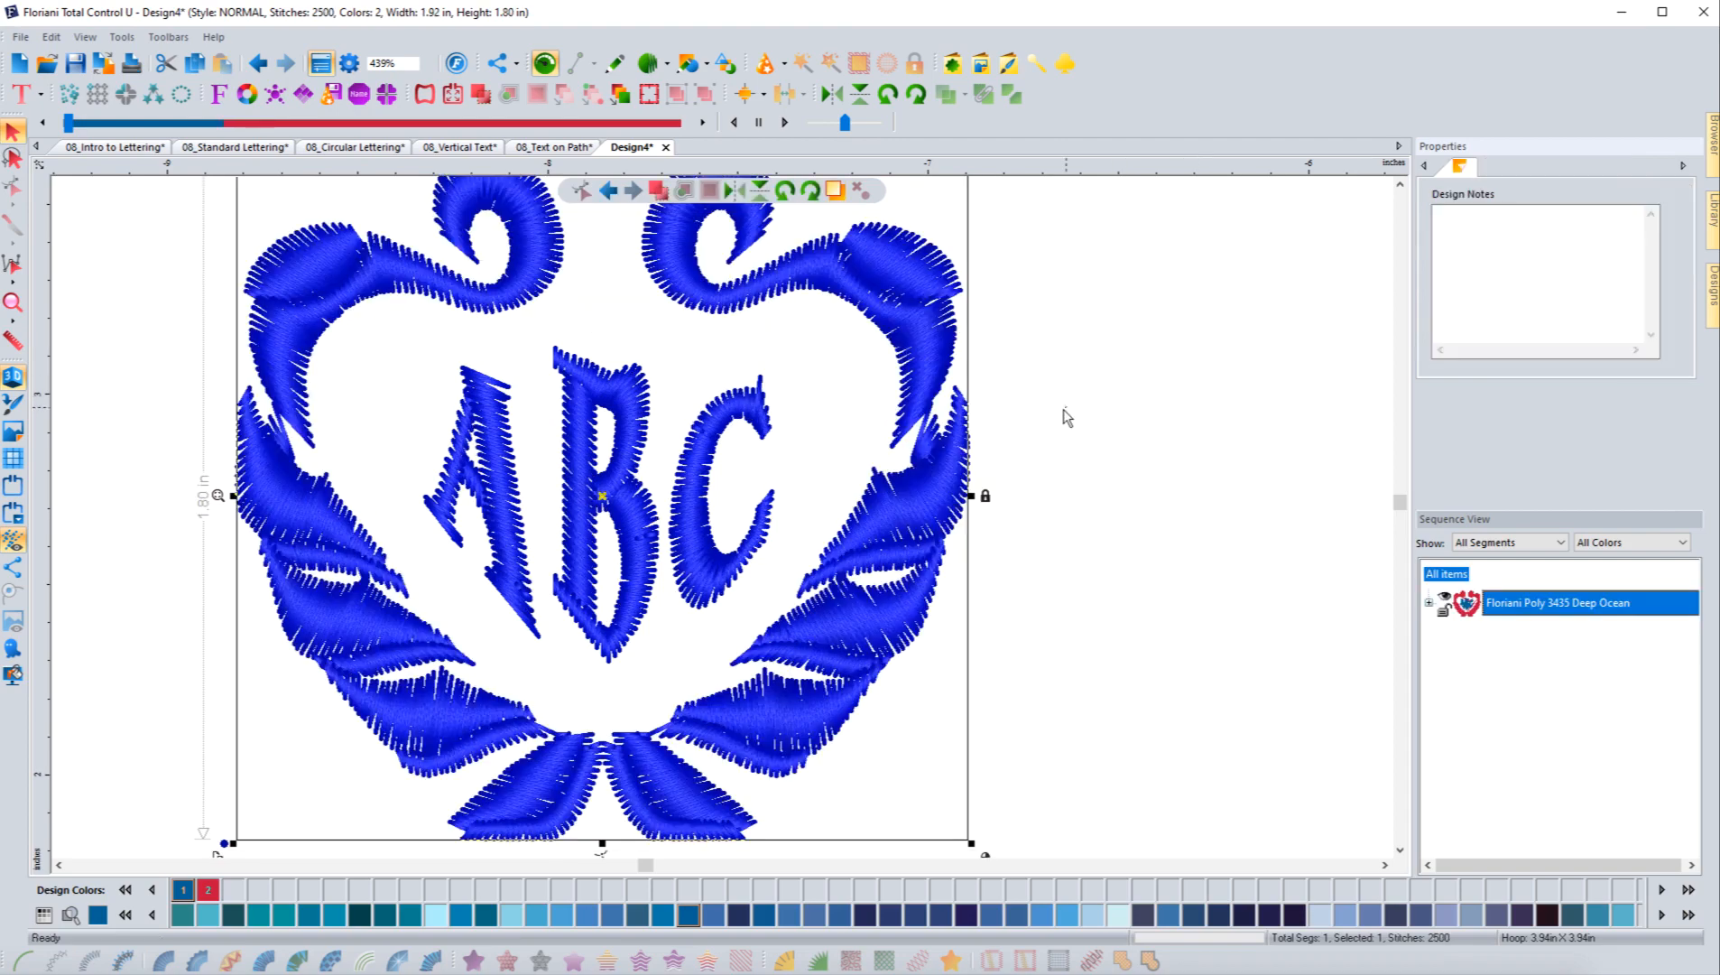
{"action": "scroll", "coordinate": [1009, 454], "scroll_direction": "down", "scroll_amount": 1}
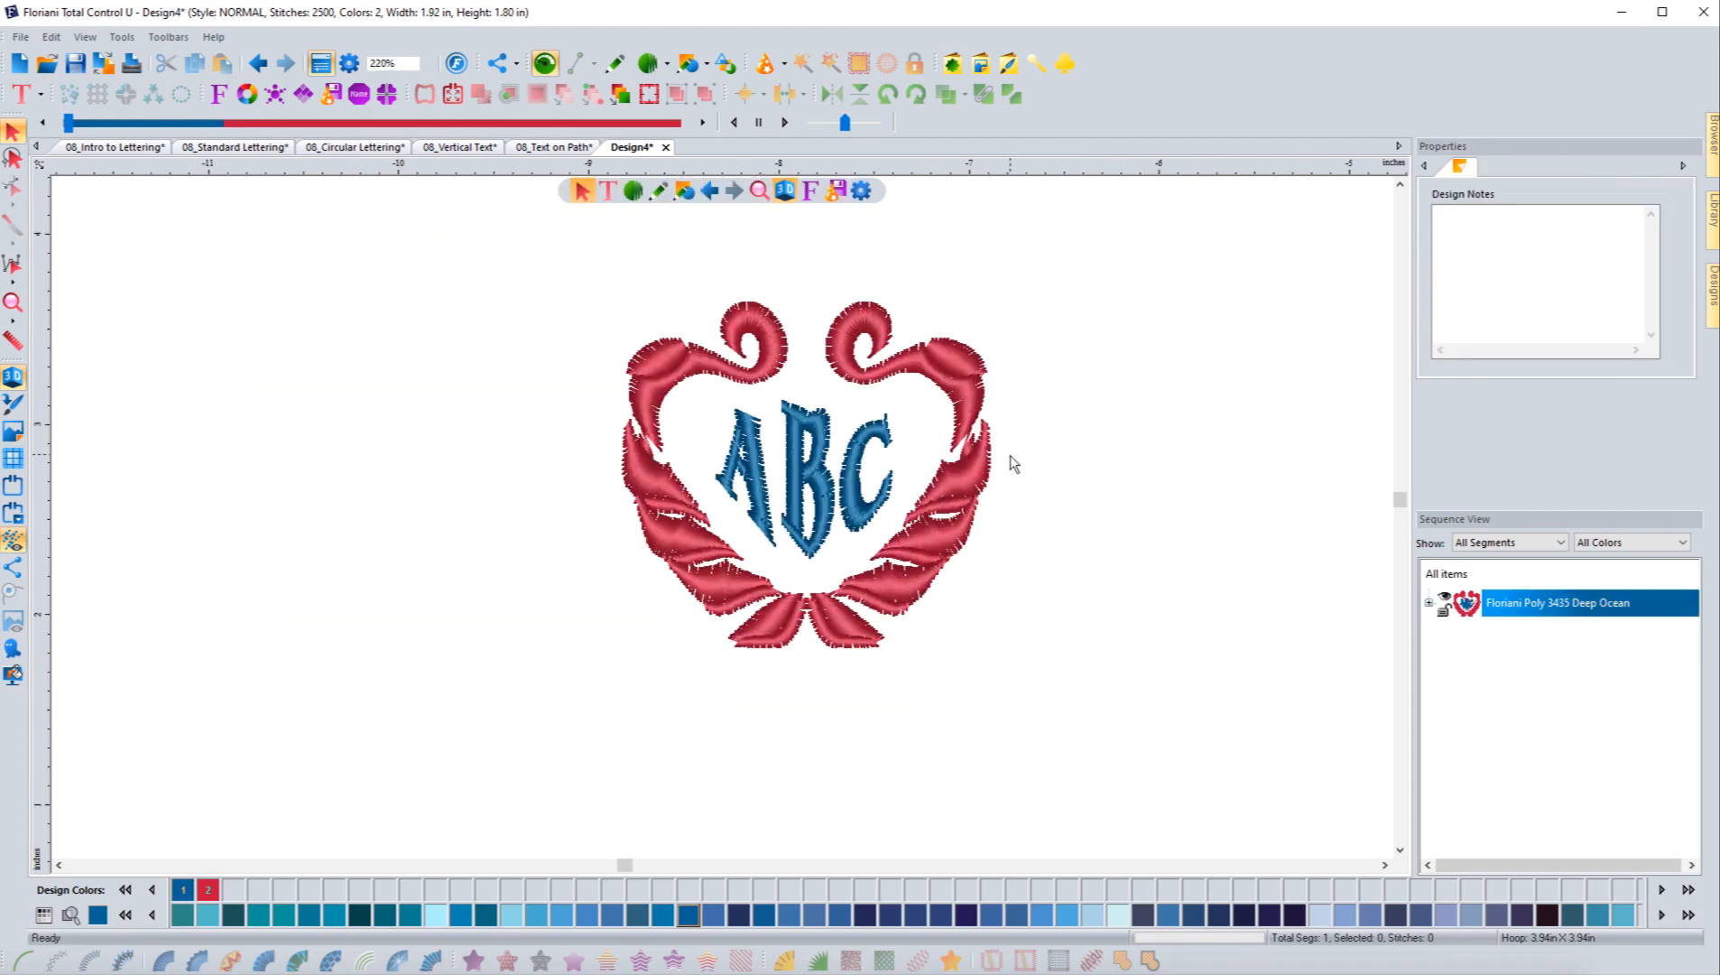
Replace the scroll-topped decor with the open laurel wreath around the ABC letters
{"action": "left_click", "coordinate": [982, 442]}
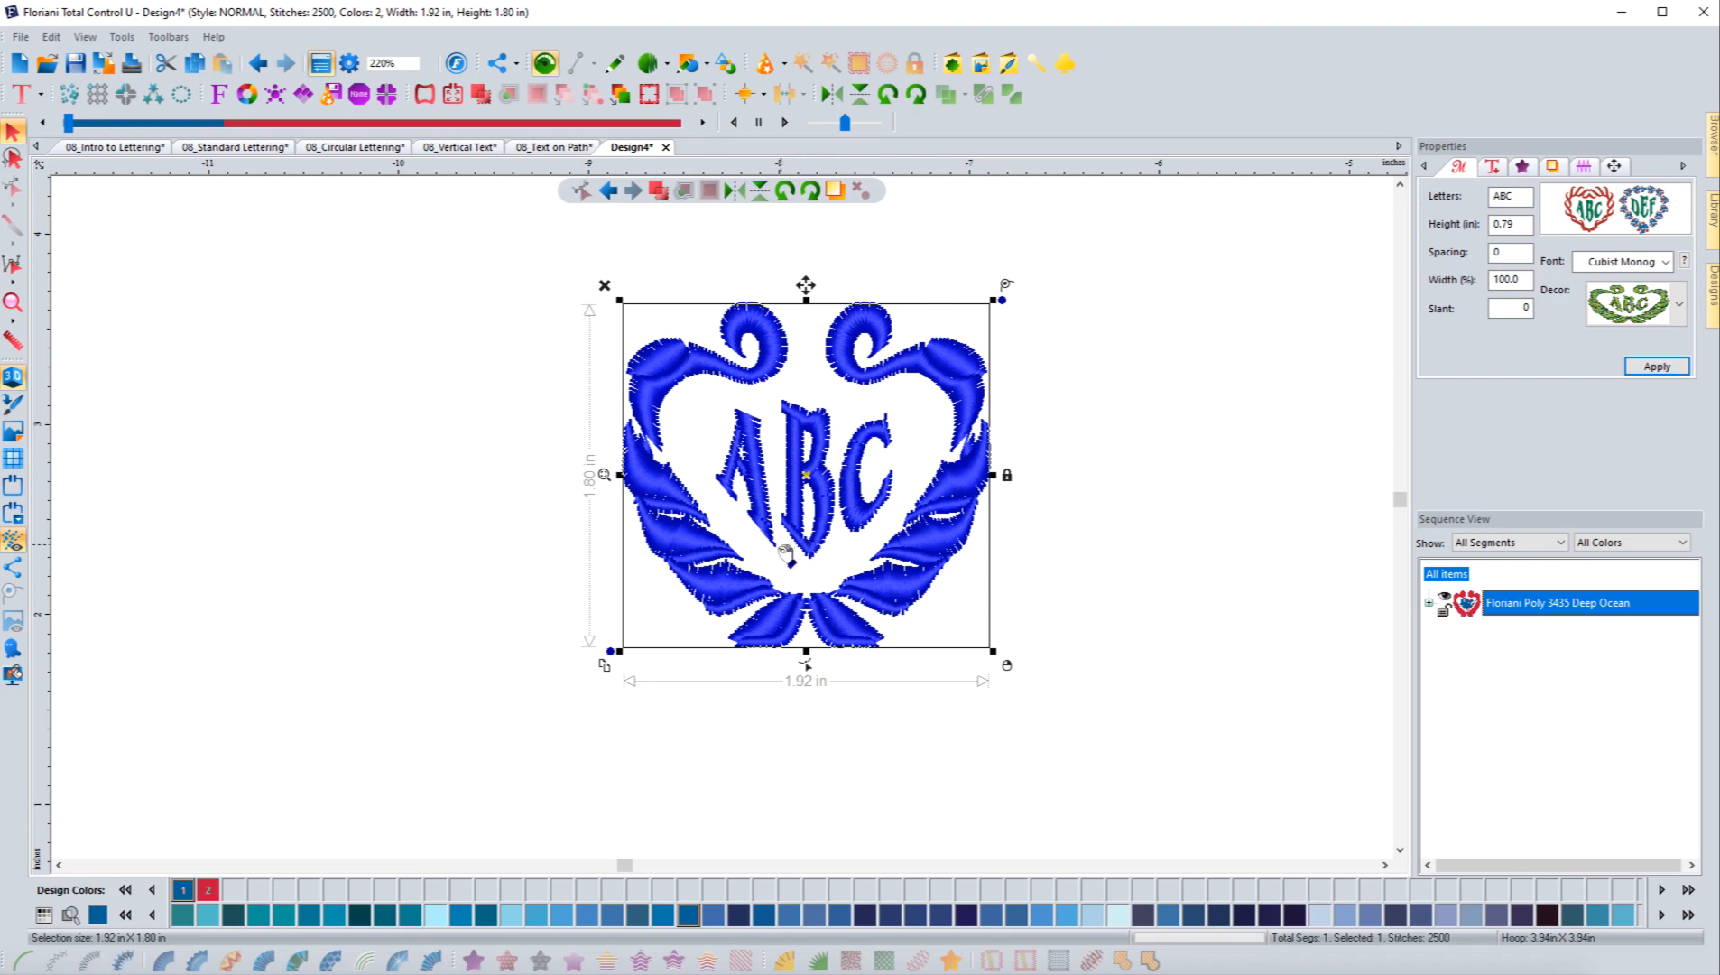
{"action": "left_click", "coordinate": [1632, 311]}
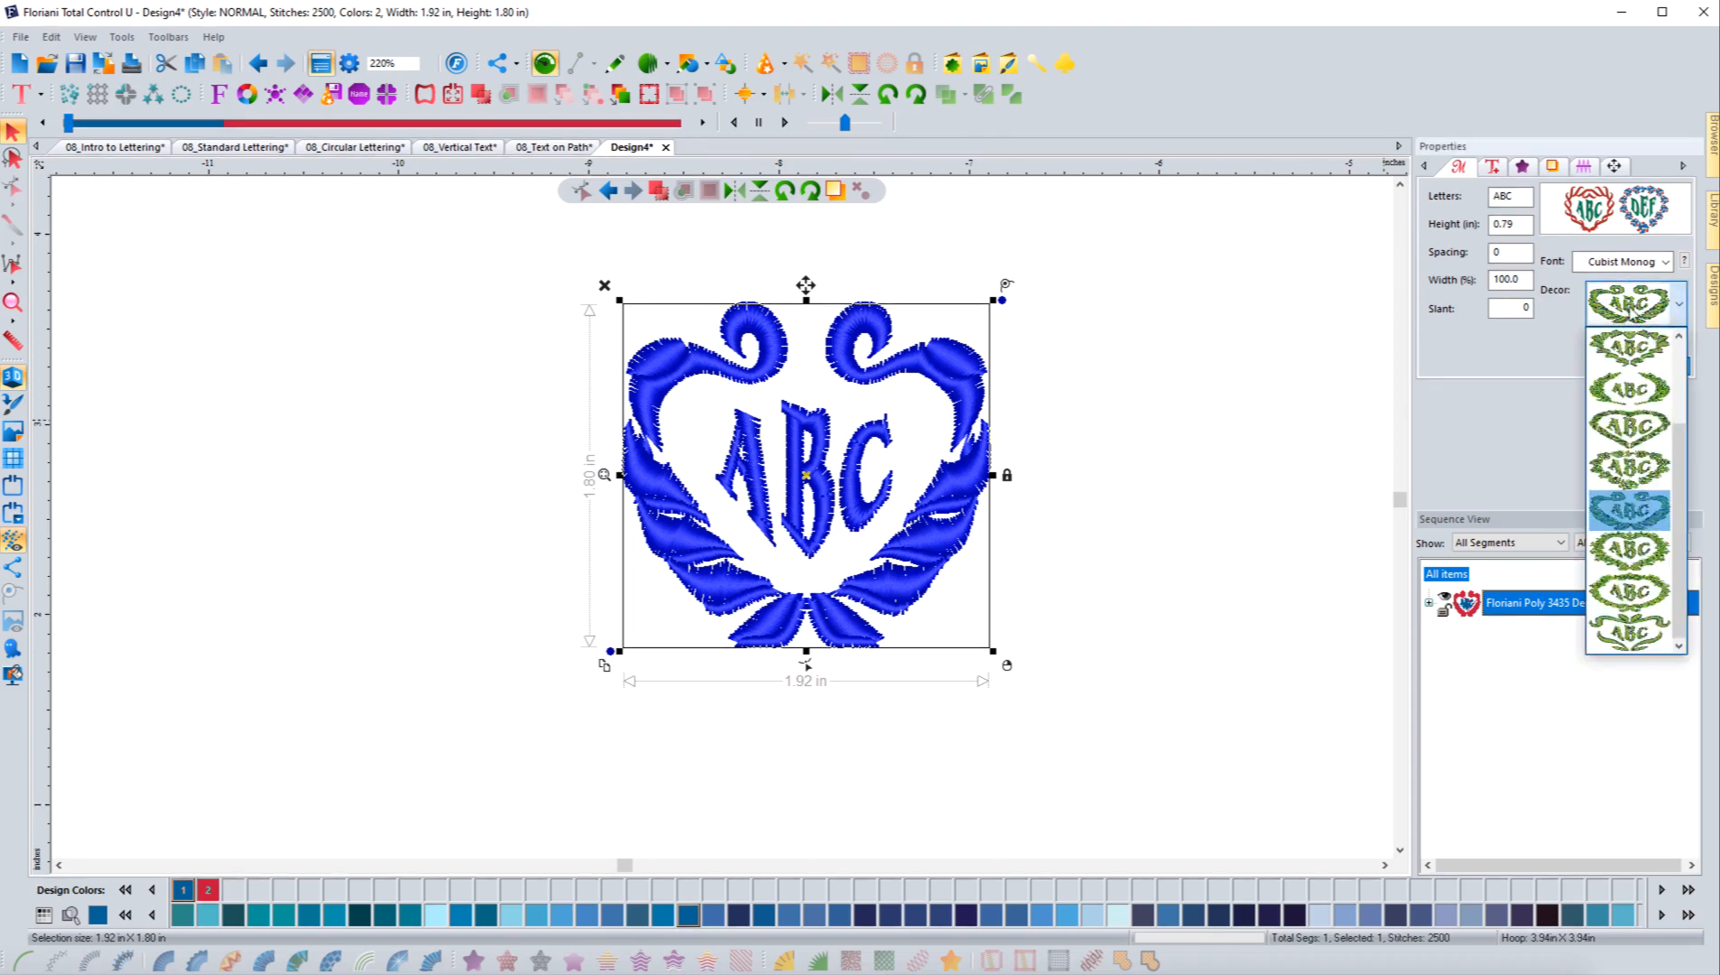
{"action": "left_click", "coordinate": [1635, 387]}
{"action": "left_click", "coordinate": [1662, 366]}
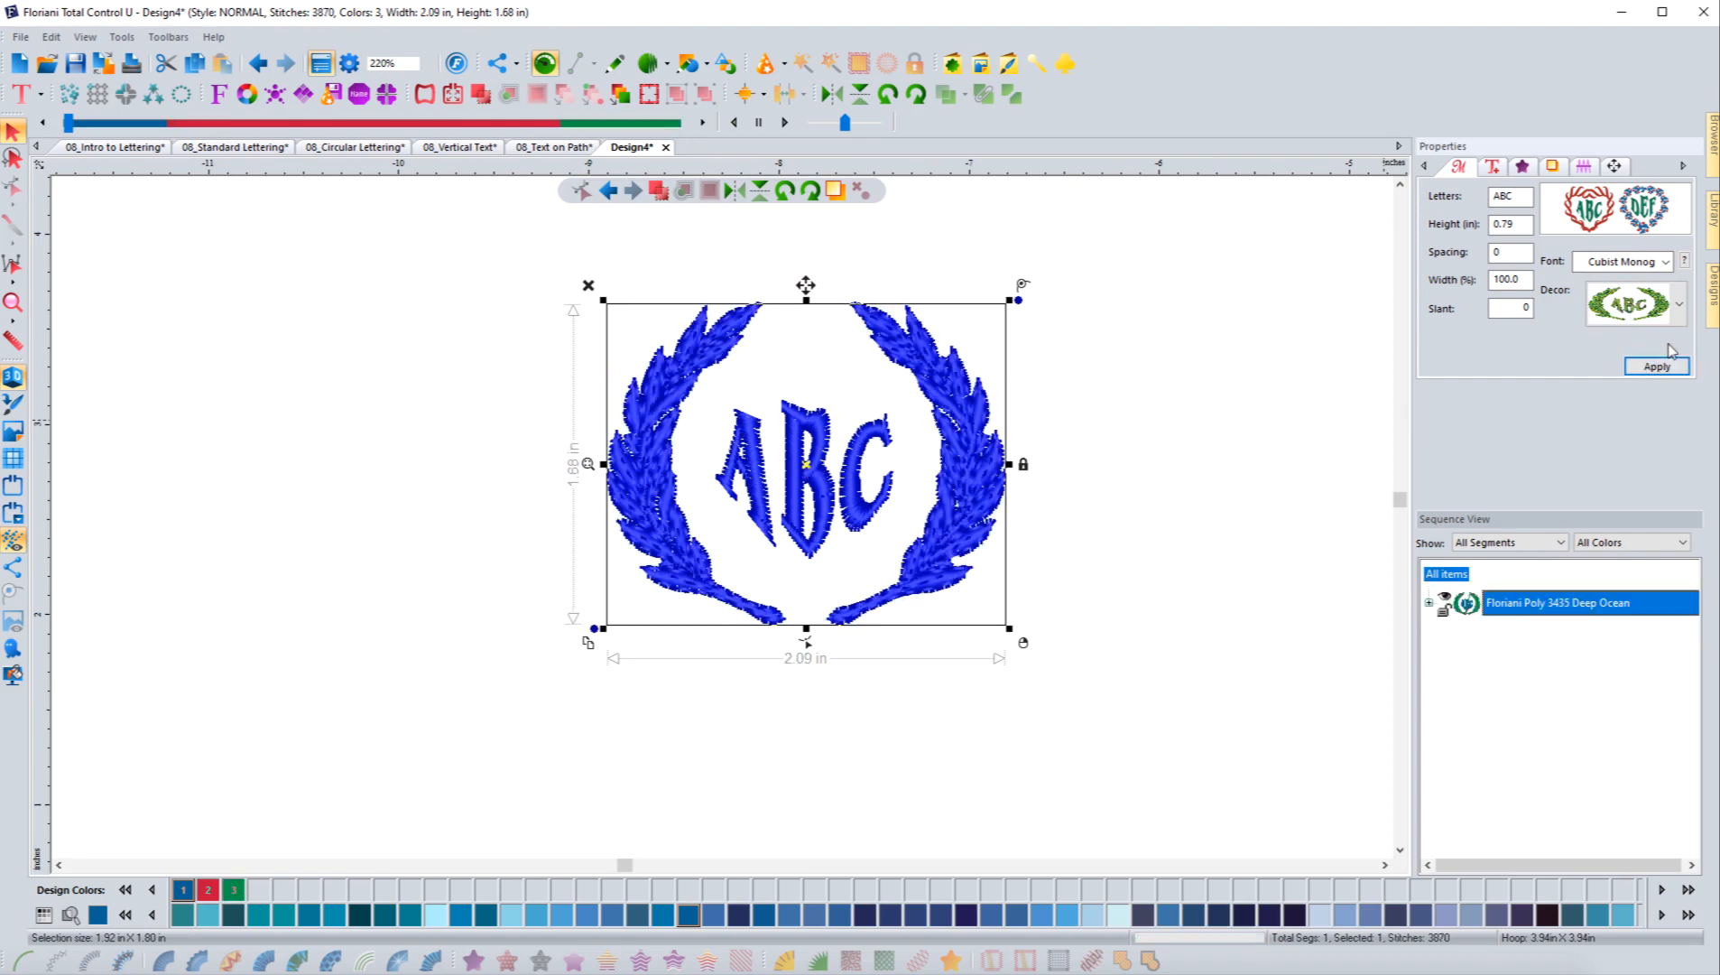